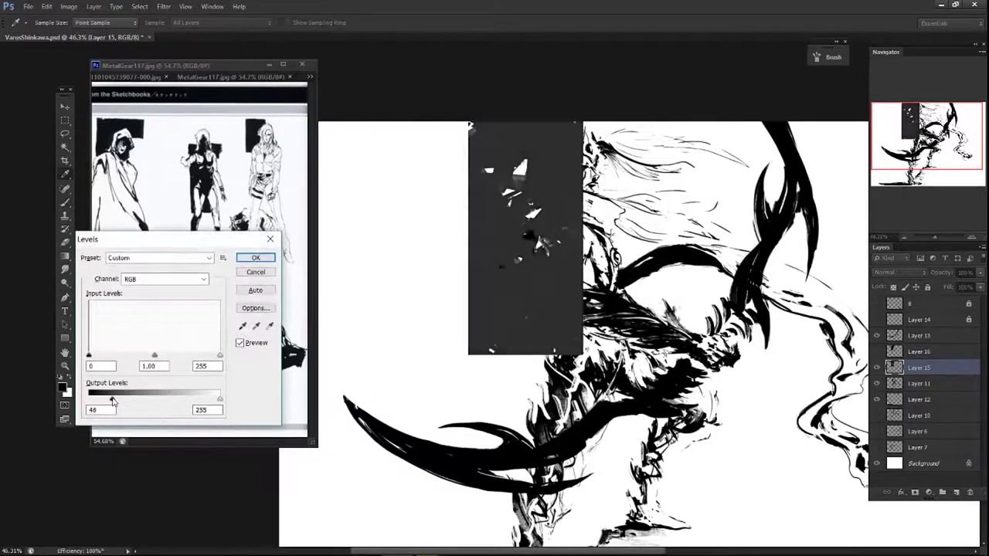
- Show Layer 16 over the dark rectangle and raise its black output level with a Levels adjustment
{"action": "key", "text": "Escape"}
{"action": "left_click", "coordinate": [876, 351]}
{"action": "left_click", "coordinate": [919, 352]}
{"action": "key", "text": "ctrl+l"}
{"action": "left_click_drag", "start_coordinate": [89, 399], "coordinate": [101, 399]}
{"action": "key", "text": "Return"}
- Add a clipped layer above the dark rectangle for brushed texture and merge it down
{"action": "key", "text": "ctrl+shift+alt+n"}
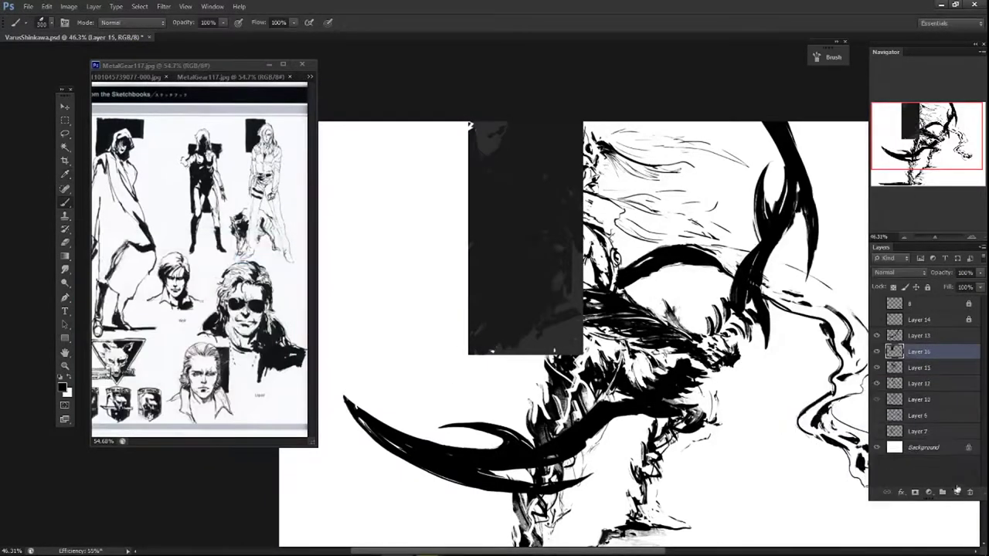
{"action": "key", "text": "b"}
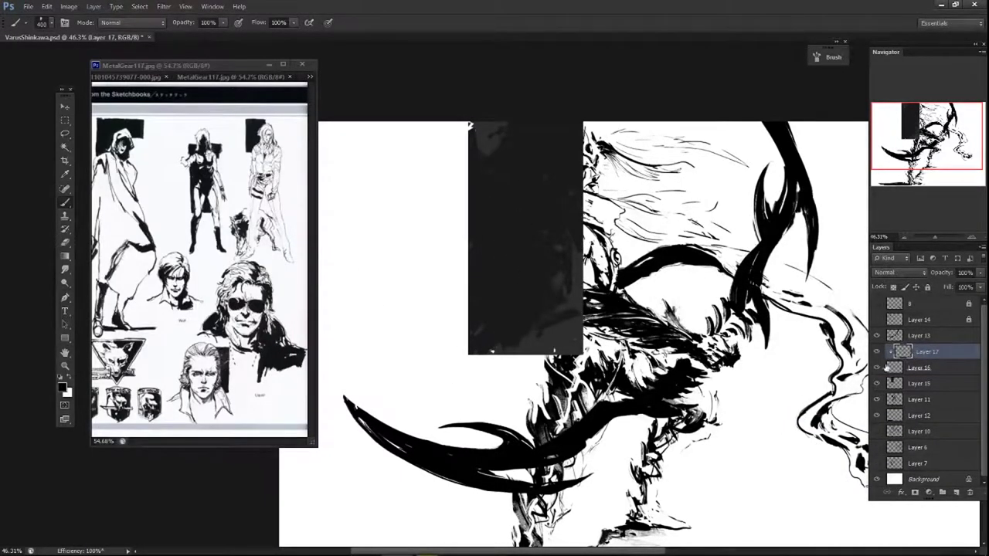
{"action": "key", "text": "ctrl+e"}
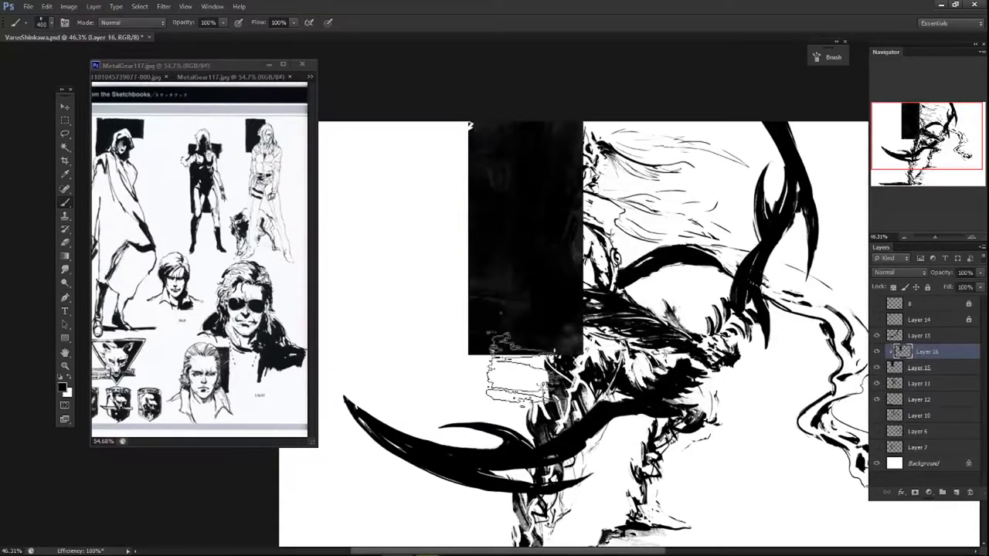
- Transform the clipped texture layer over the rectangle and merge it into Layer 15
{"action": "key", "text": "ctrl+t"}
{"action": "left_click", "coordinate": [46, 6]}
{"action": "left_click", "coordinate": [331, 410]}
{"action": "key", "text": "Return"}
{"action": "key", "text": "ctrl+e"}
- Deepen the rectangle's blacks on Layer 15 by raising the black input level with Levels
{"action": "key", "text": "ctrl+l"}
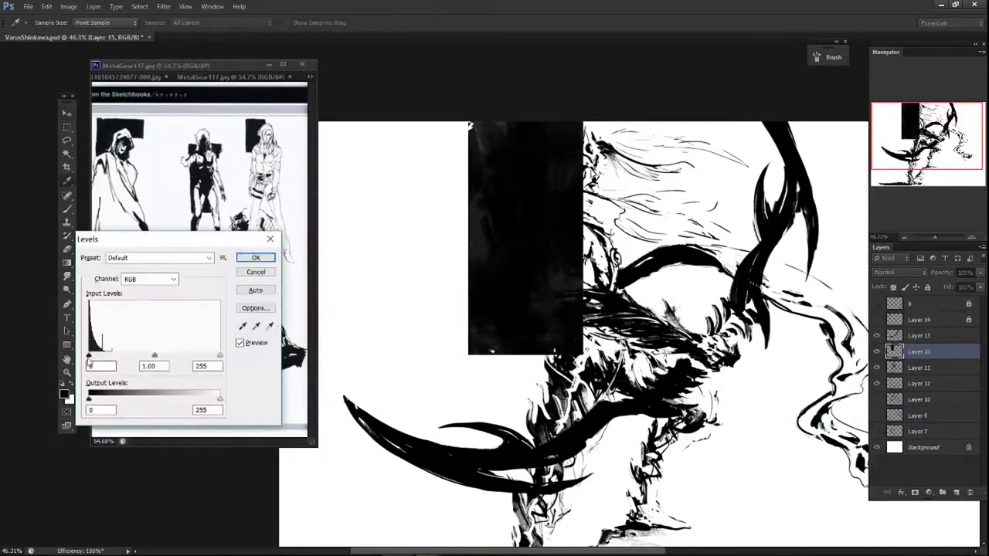
{"action": "left_click_drag", "start_coordinate": [89, 356], "coordinate": [135, 357]}
{"action": "key", "text": "Return"}
{"action": "key", "text": "v"}
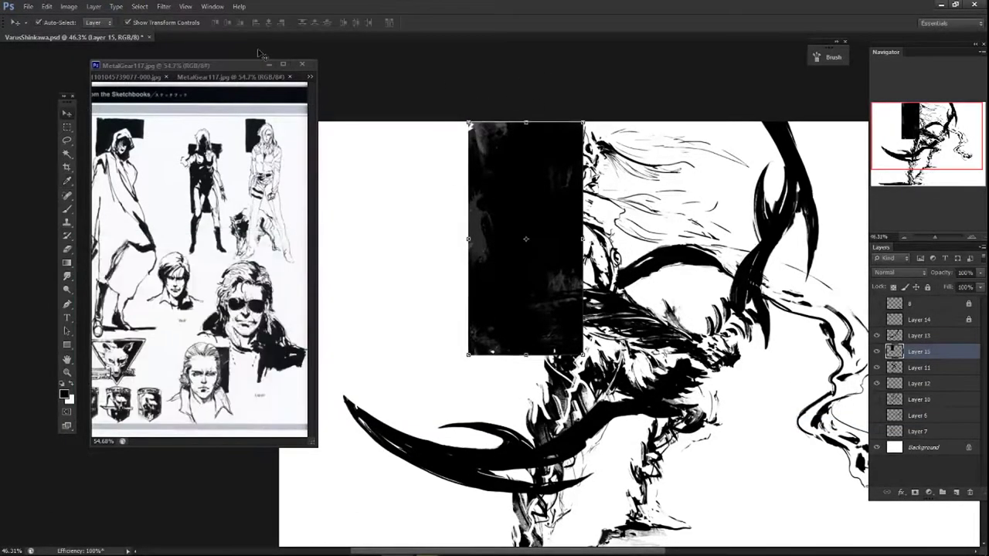
- Move Layer 15 one level down, beneath the figure's ink layer, and set its opacity to 26%
{"action": "key", "text": "ctrl+bracketleft"}
{"action": "key", "text": "2"}
{"action": "key", "text": "6"}
- Erase the dark rectangle where it overlaps the figure's body and restore Layer 15's opacity to 100%
{"action": "key", "text": "e"}
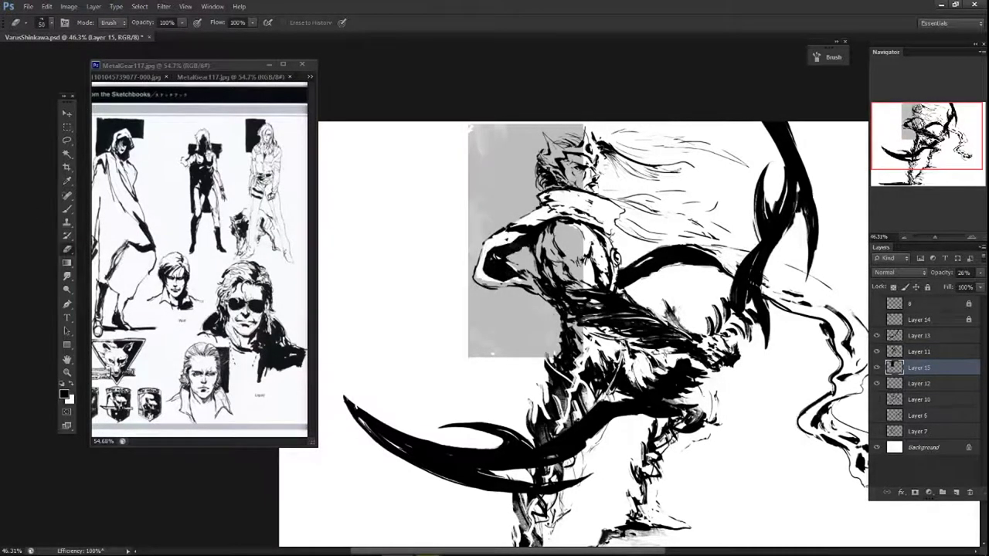
{"action": "left_click_drag", "start_coordinate": [536, 248], "coordinate": [587, 267]}
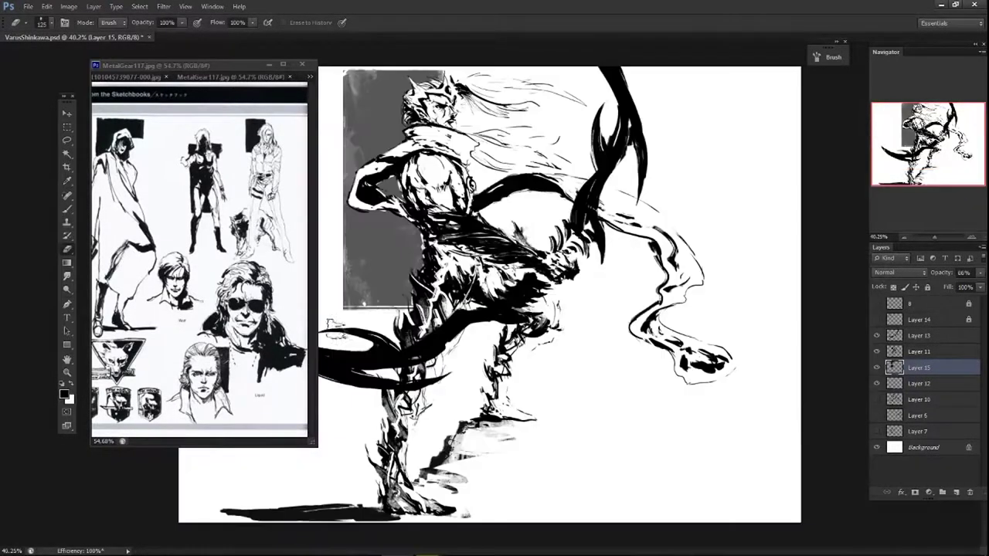
{"action": "scroll", "coordinate": [541, 309], "scroll_direction": "down", "scroll_amount": 2}
{"action": "left_click_drag", "start_coordinate": [980, 272], "coordinate": [985, 284]}
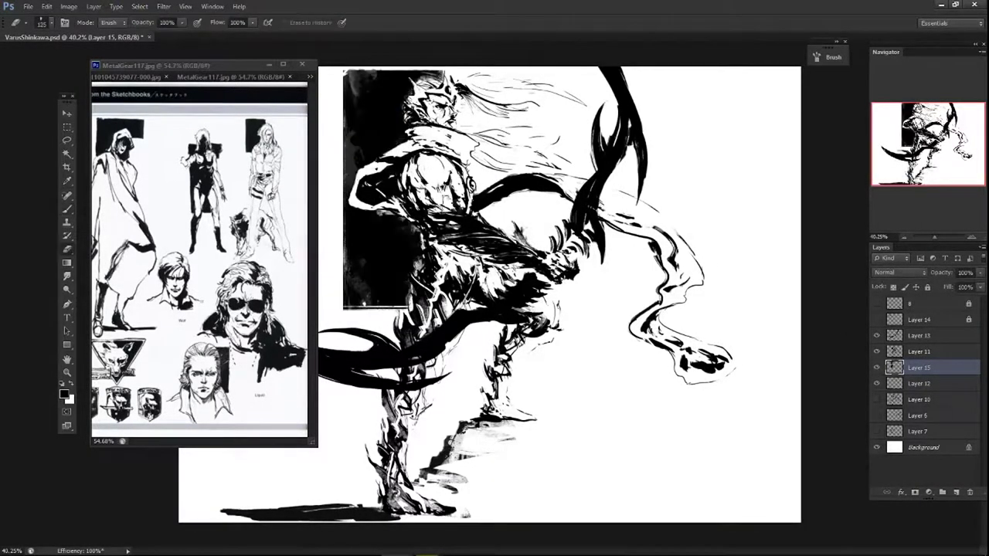
{"action": "left_click", "coordinate": [50, 24]}
{"action": "double_click", "coordinate": [28, 383]}
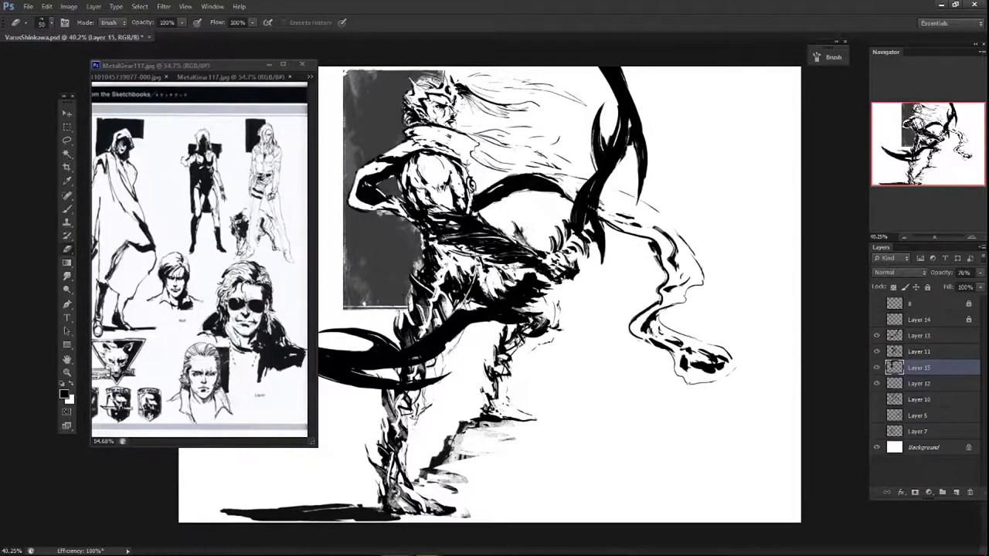
{"action": "left_click_drag", "start_coordinate": [977, 290], "coordinate": [985, 290]}
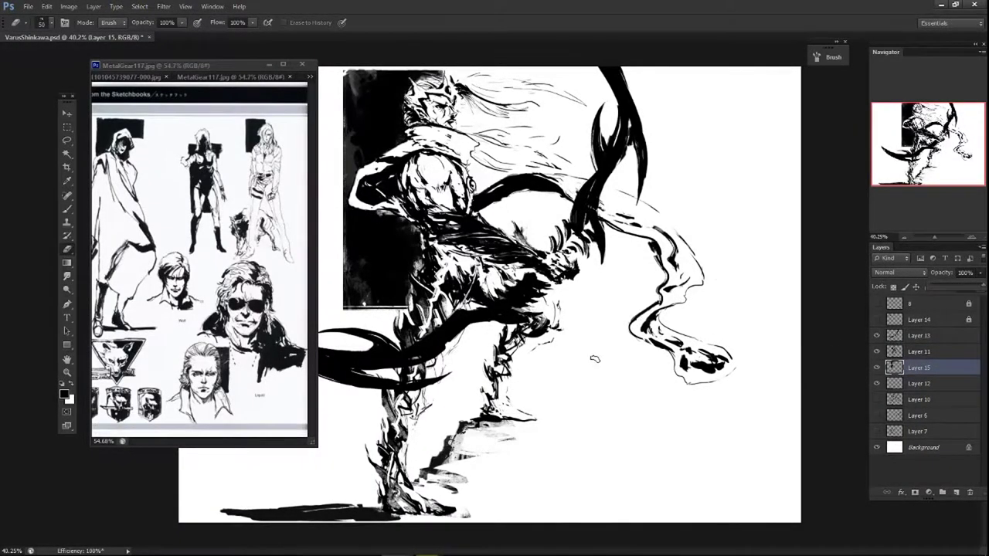
- Adjust the black rectangle's placement behind the figure slightly with Free Transform
{"action": "key", "text": "ctrl+minus"}
{"action": "key", "text": "ctrl+t"}
{"action": "key", "text": "Return"}
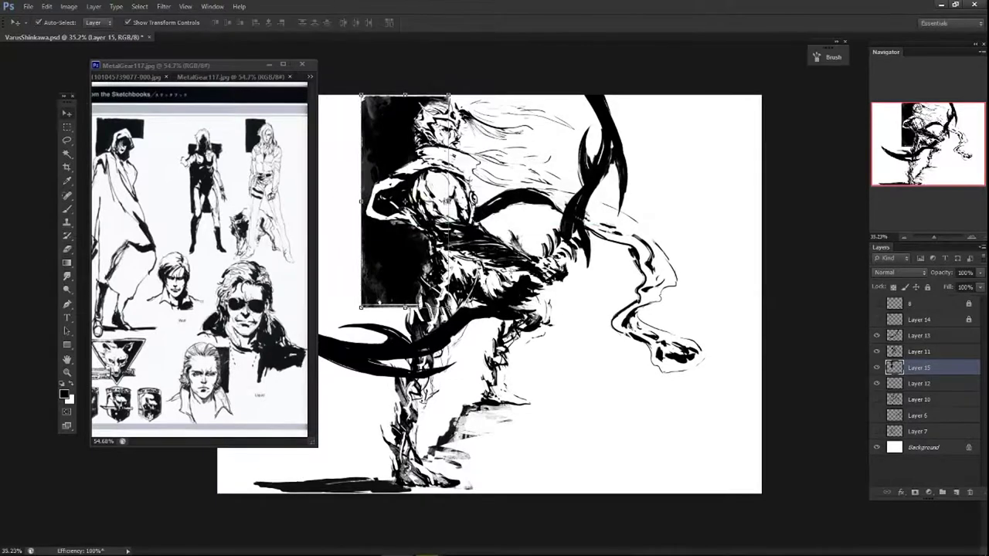
{"action": "key", "text": "ctrl+t"}
{"action": "key", "text": "Return"}
- Hide the bow on Layer 13 and erase the black fills inside the standing leg on Layer 11
{"action": "key", "text": "e"}
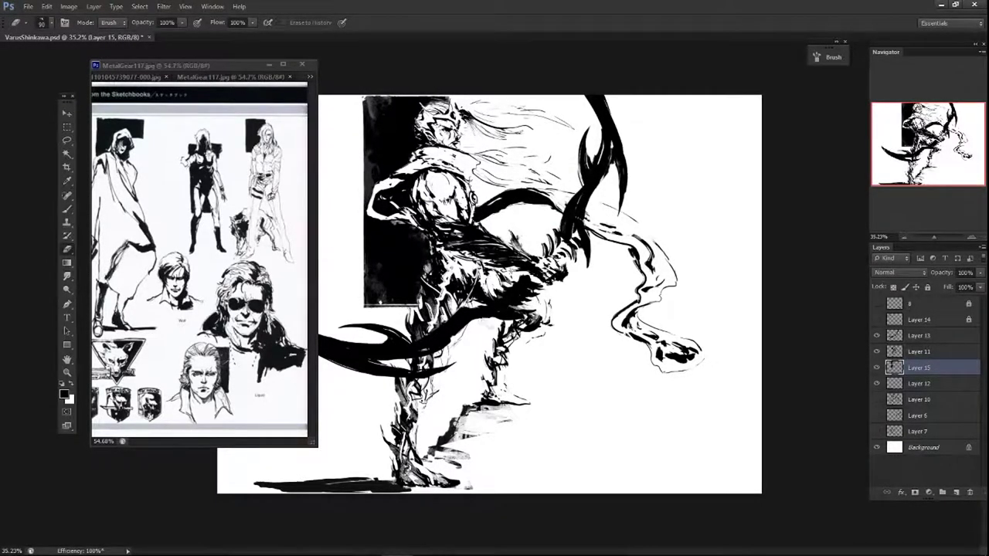
{"action": "scroll", "coordinate": [488, 297], "scroll_direction": "up", "scroll_amount": 1}
{"action": "left_click", "coordinate": [877, 335]}
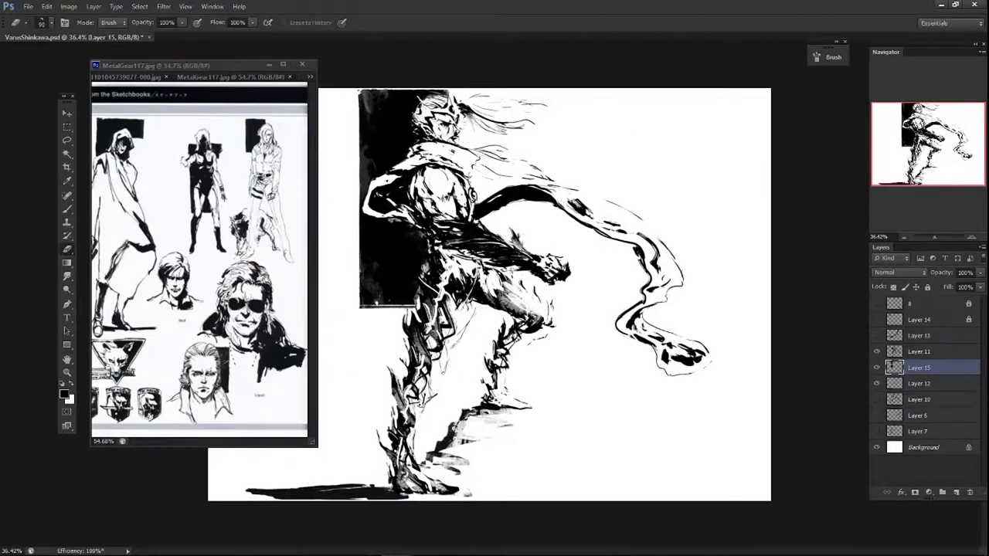
{"action": "left_click", "coordinate": [885, 351]}
{"action": "left_click_drag", "start_coordinate": [447, 284], "coordinate": [411, 475]}
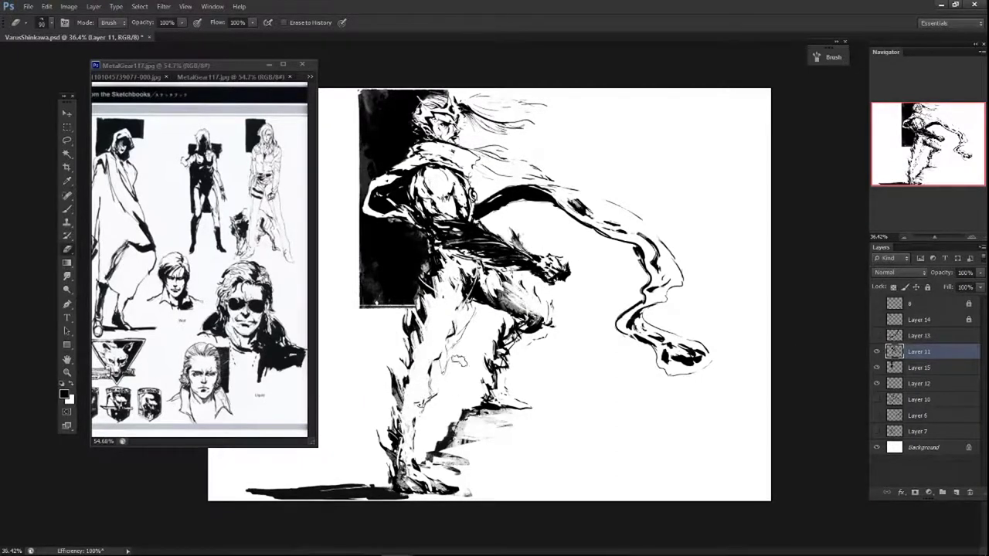
- Add a new layer above Layer 11 and check the rectangle by toggling Layer 15's visibility
{"action": "key", "text": "ctrl+shift+alt+n"}
{"action": "key", "text": "b"}
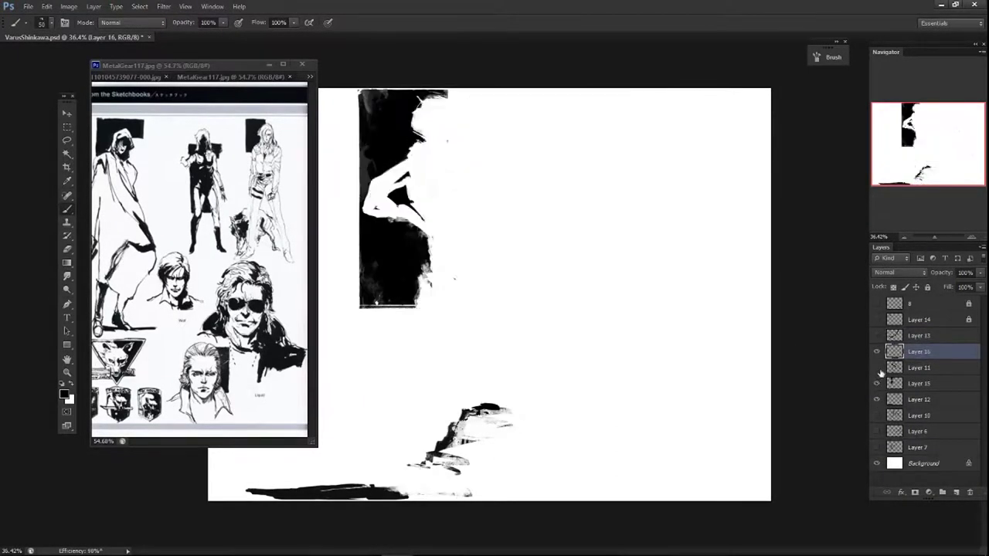
{"action": "left_click", "coordinate": [881, 383]}
{"action": "left_click", "coordinate": [877, 384]}
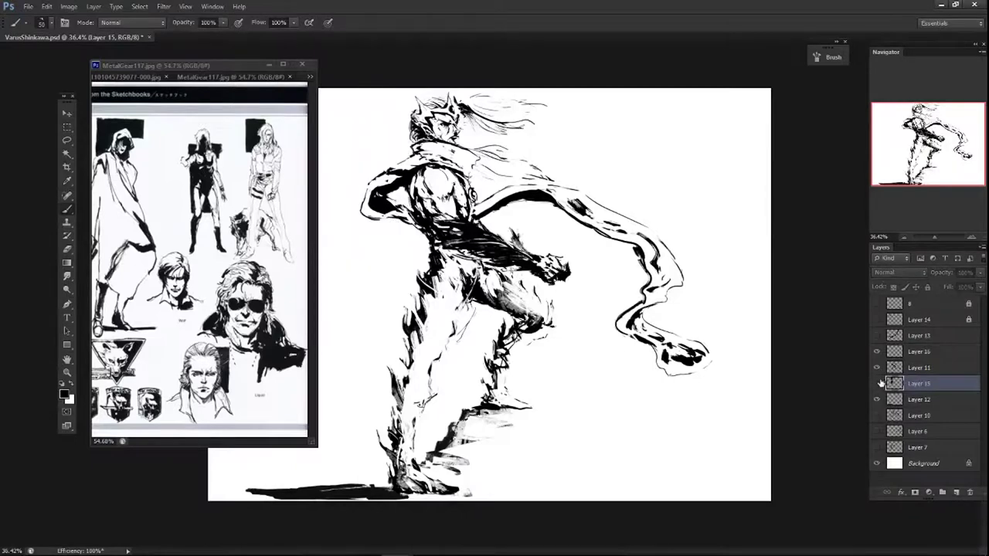
{"action": "left_click", "coordinate": [876, 383]}
- Erase leftover marks of the rectangle across the figure's torso on Layer 15, and reselect the new layer above
{"action": "key", "text": "e"}
{"action": "left_click", "coordinate": [40, 23]}
{"action": "left_click", "coordinate": [420, 204]}
{"action": "mouse_move", "coordinate": [420, 204]}
{"action": "left_mouse_down"}
{"action": "mouse_move", "coordinate": [405, 190]}
{"action": "mouse_move", "coordinate": [502, 213]}
{"action": "left_mouse_up"}
{"action": "key", "text": "b"}
{"action": "key", "text": "alt+bracketright"}
{"action": "key", "text": "alt+bracketright"}
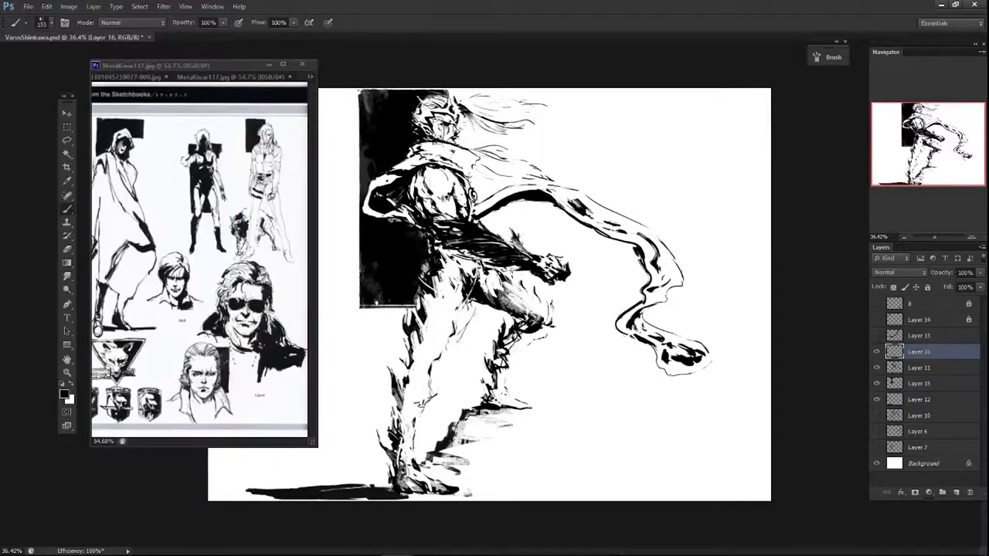
- Switch the reference window to the coloured painting of two standing men and return to the drawing
{"action": "left_click", "coordinate": [303, 81]}
{"action": "key", "text": "ctrl+Tab"}
{"action": "key", "text": "ctrl+Tab"}
{"action": "key", "text": "ctrl+Tab"}
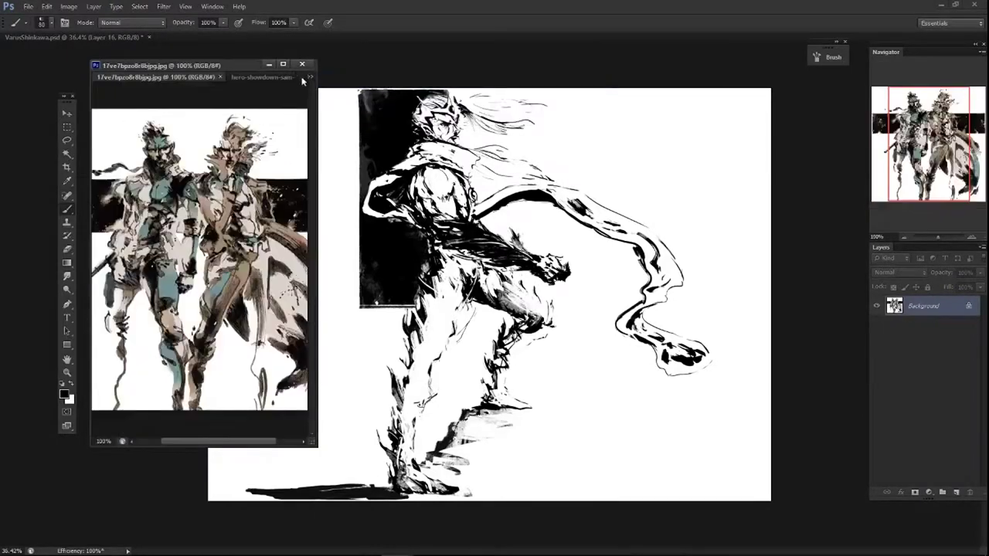
{"action": "left_click", "coordinate": [455, 283]}
- Paint grey shading on the standing leg and torso with a larger brush on Layer 16
{"action": "scroll", "coordinate": [456, 283], "scroll_direction": "up", "scroll_amount": 1}
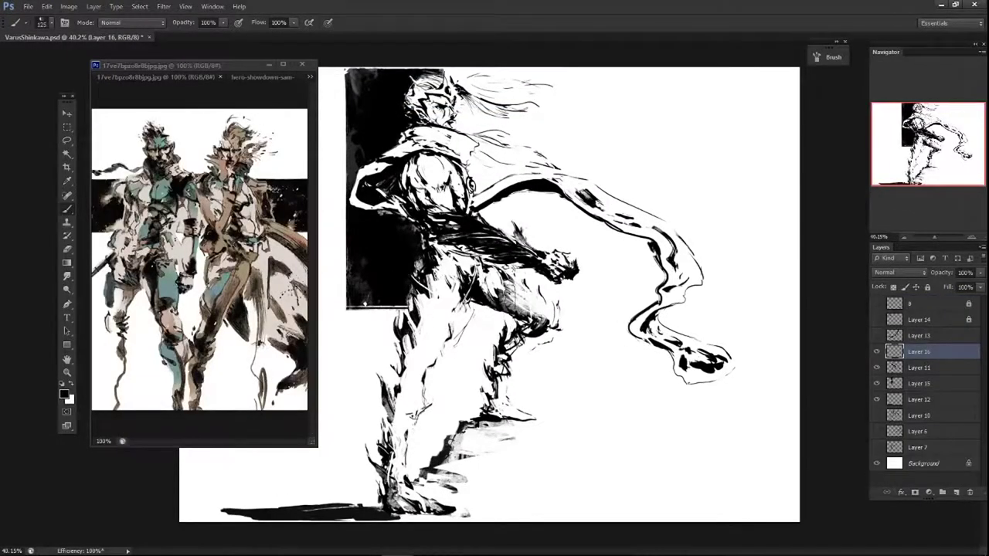
{"action": "key", "text": "bracketright"}
{"action": "key", "text": "bracketright"}
{"action": "key", "text": "bracketright"}
{"action": "mouse_move", "coordinate": [433, 263]}
{"action": "left_mouse_down"}
{"action": "mouse_move", "coordinate": [441, 317]}
{"action": "mouse_move", "coordinate": [409, 391]}
{"action": "mouse_move", "coordinate": [394, 479]}
{"action": "mouse_move", "coordinate": [460, 293]}
{"action": "left_mouse_up"}
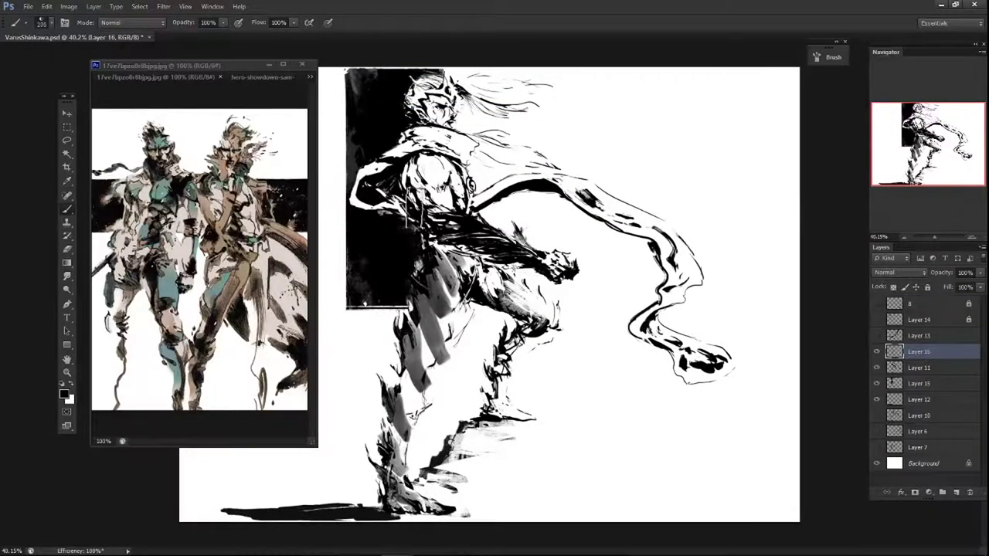
{"action": "mouse_move", "coordinate": [424, 139]}
{"action": "left_mouse_down"}
{"action": "mouse_move", "coordinate": [413, 224]}
{"action": "mouse_move", "coordinate": [468, 247]}
{"action": "left_mouse_up"}
- Erase excess grey around the collar and shoulder and set Layer 16's opacity to 70%
{"action": "key", "text": "e"}
{"action": "left_click_drag", "start_coordinate": [429, 146], "coordinate": [417, 161]}
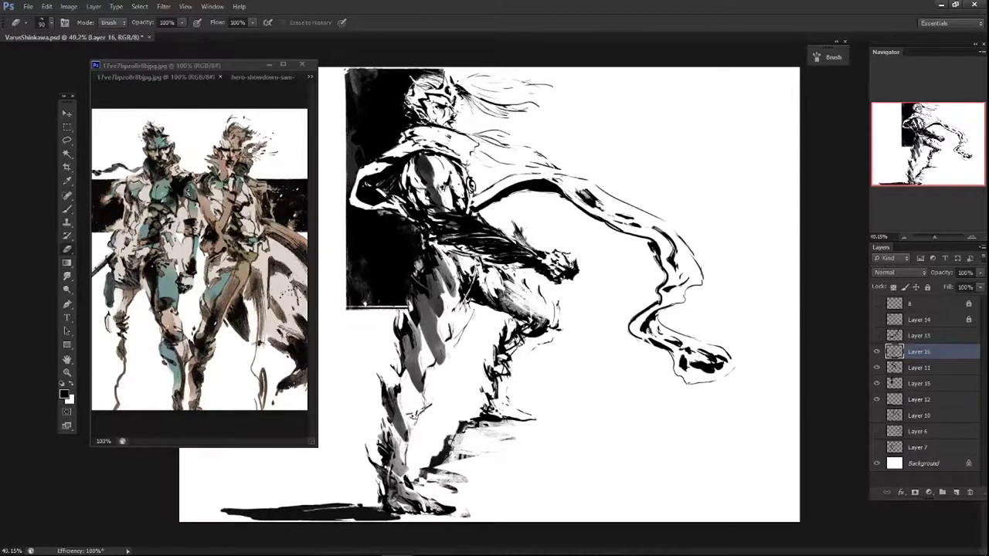
{"action": "key", "text": "7"}
{"action": "scroll", "coordinate": [490, 290], "scroll_direction": "down", "scroll_amount": 1}
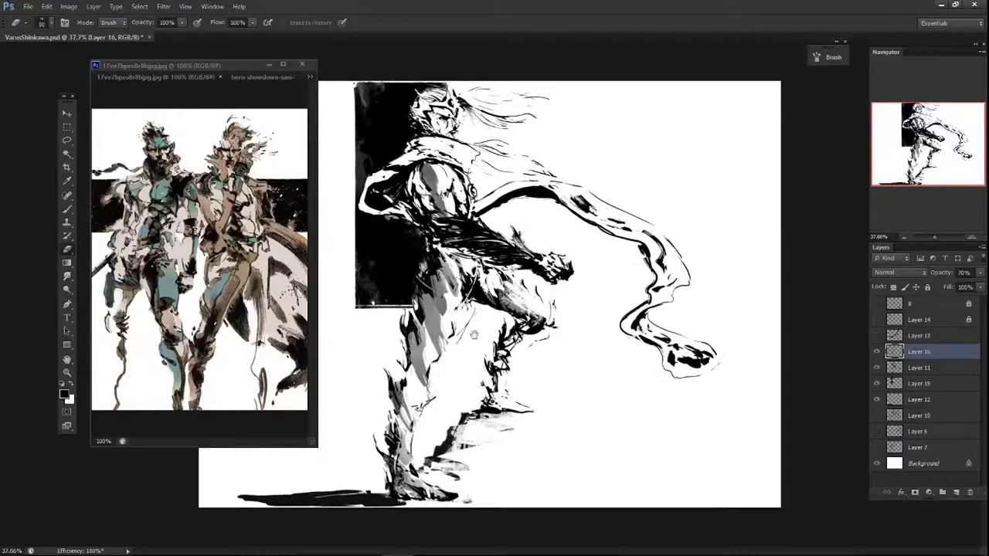
{"action": "scroll", "coordinate": [473, 334], "scroll_direction": "down", "scroll_amount": 1}
- Refine the grey shading on the legs and chest with the brush and resized erasers
{"action": "key", "text": "b"}
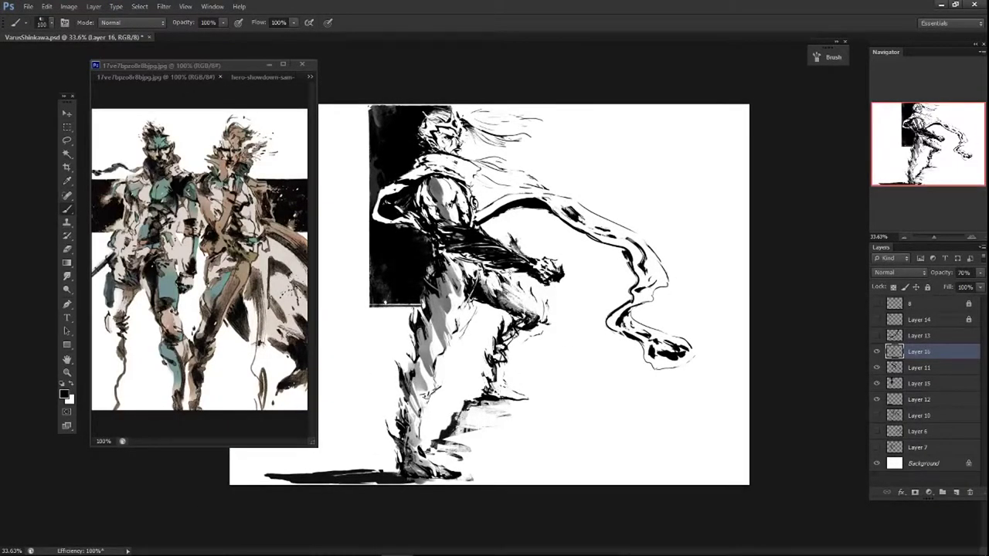
{"action": "key", "text": "e"}
{"action": "mouse_move", "coordinate": [464, 309]}
{"action": "left_mouse_down"}
{"action": "mouse_move", "coordinate": [432, 334]}
{"action": "mouse_move", "coordinate": [418, 432]}
{"action": "left_mouse_up"}
{"action": "key", "text": "bracketleft"}
{"action": "key", "text": "bracketleft"}
{"action": "key", "text": "bracketleft"}
{"action": "key", "text": "bracketleft"}
{"action": "key", "text": "bracketright"}
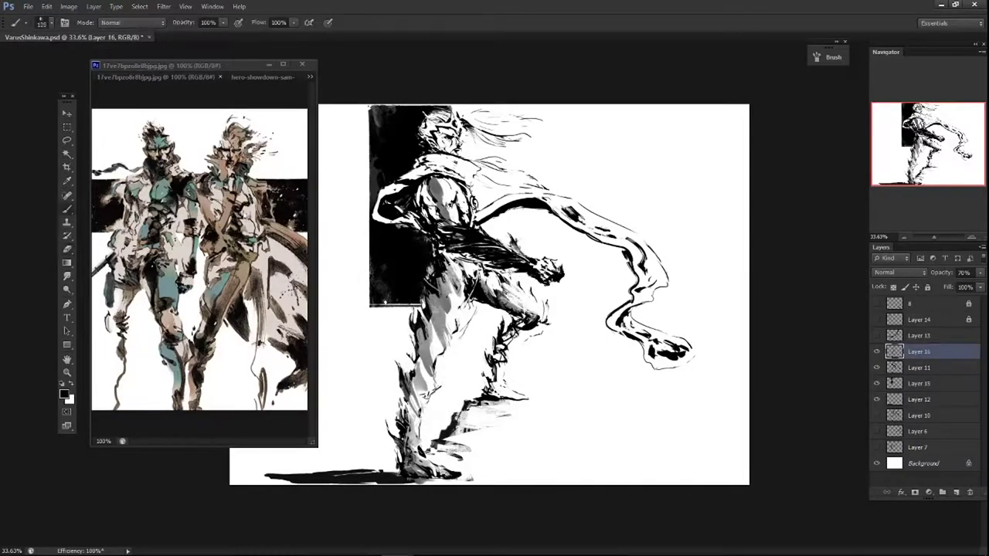
{"action": "key", "text": "bracketright"}
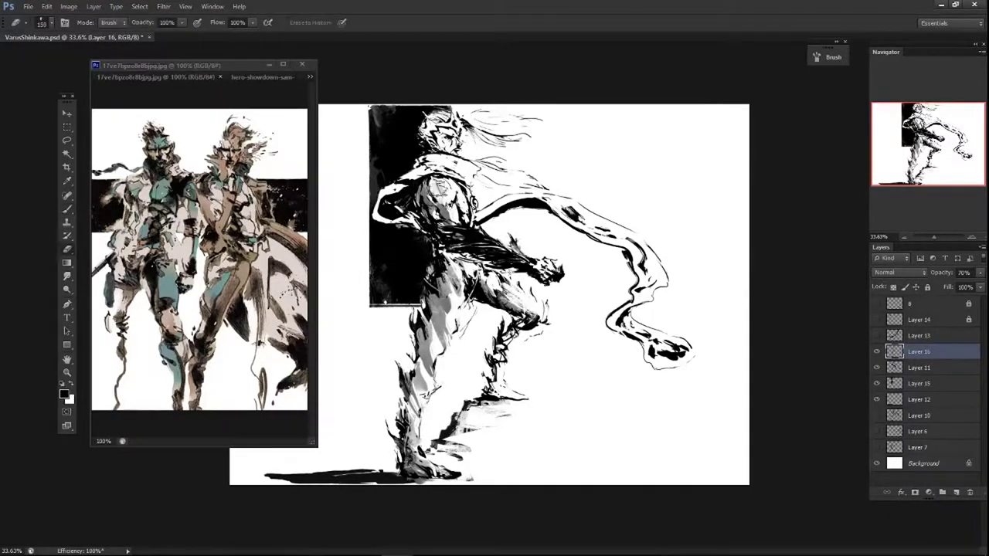
- Brush grey shading onto the collar and along the flowing scarf down to its end
{"action": "key", "text": "b"}
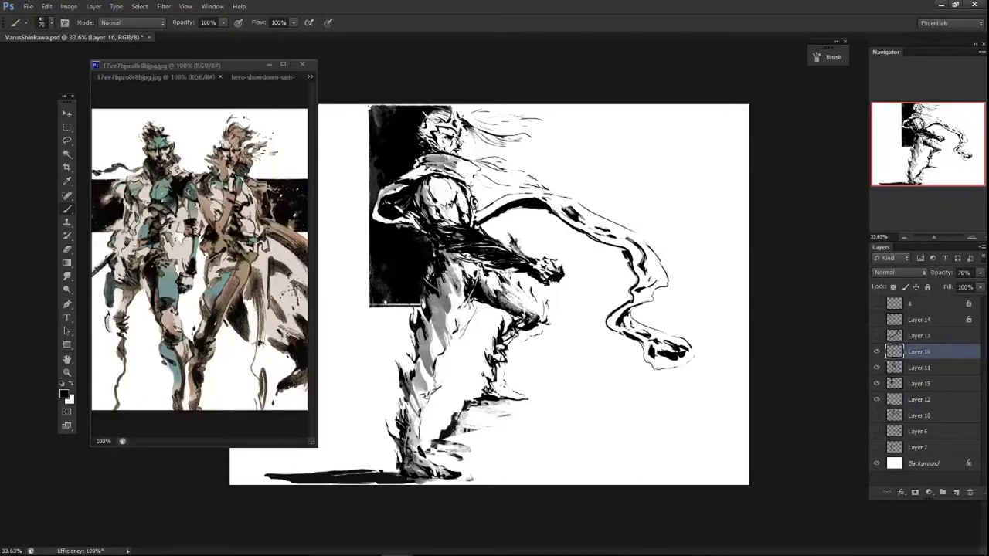
{"action": "key", "text": "bracketright"}
{"action": "left_click_drag", "start_coordinate": [553, 203], "coordinate": [612, 237]}
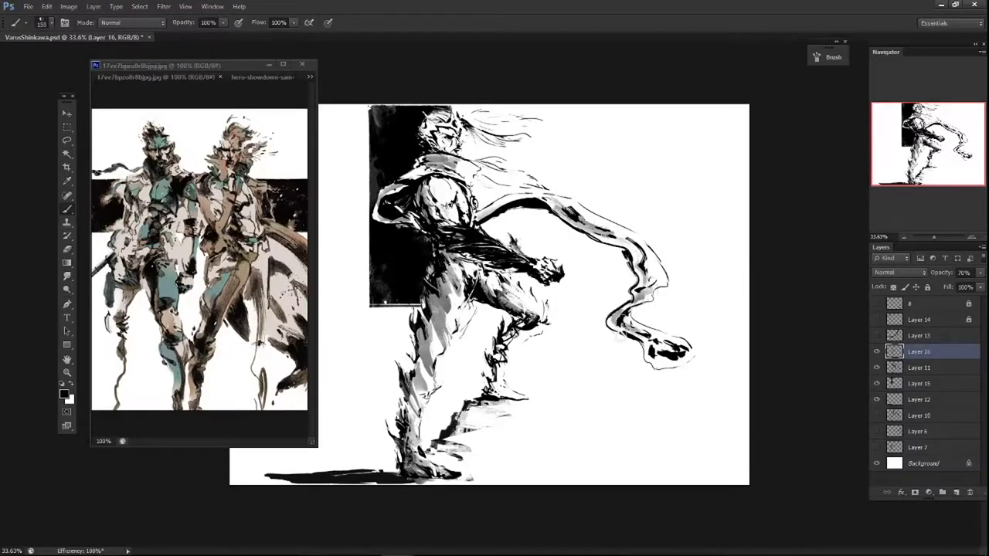
{"action": "left_click_drag", "start_coordinate": [616, 320], "coordinate": [672, 357]}
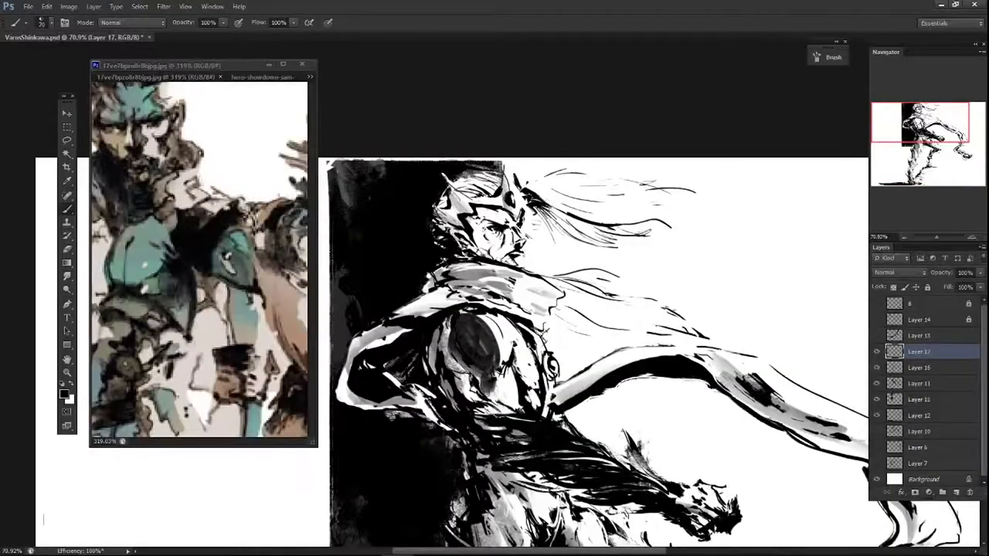
- Work the grey chest shading on Layer 17 with brush and eraser, and set the layer's opacity to 57%
{"action": "key", "text": "e"}
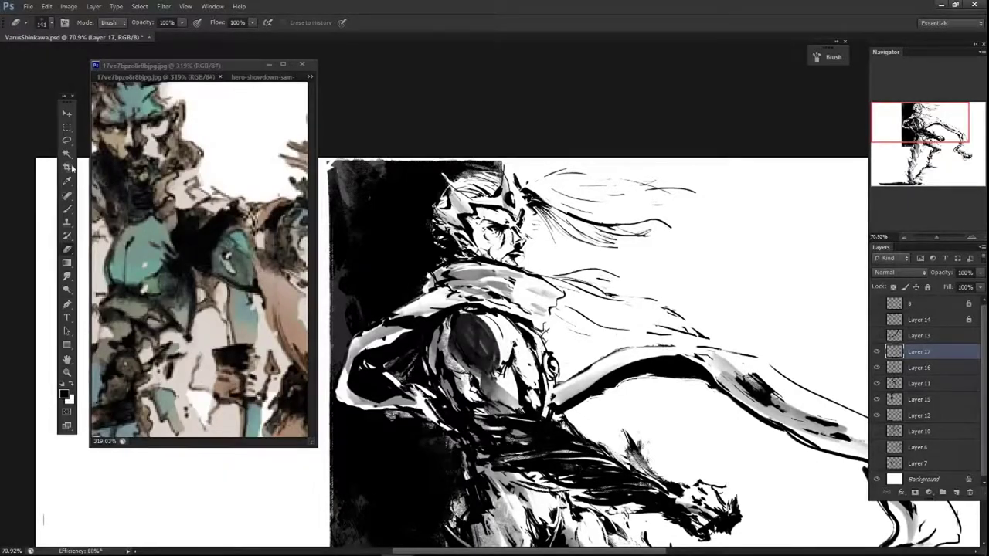
{"action": "key", "text": "b"}
{"action": "key", "text": "e"}
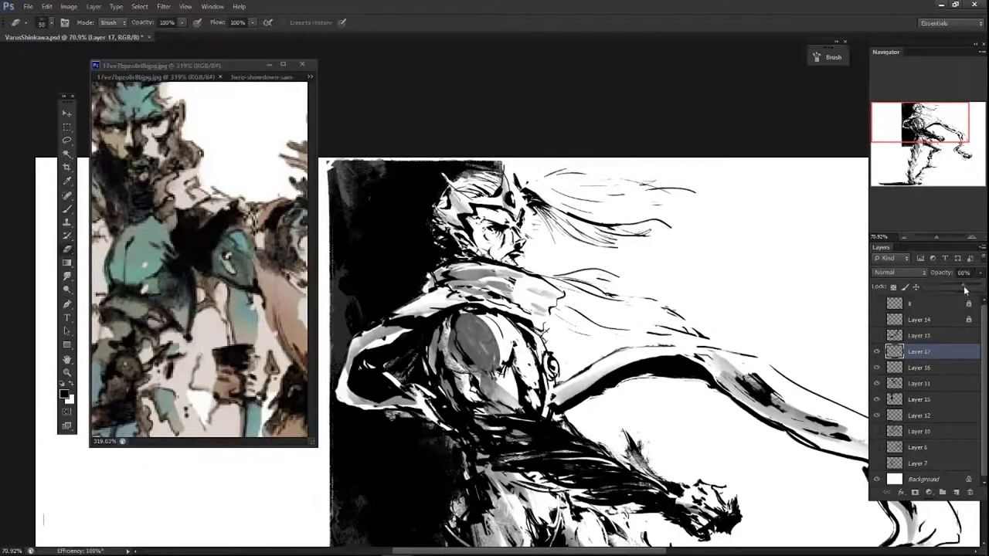
{"action": "key", "text": "Escape"}
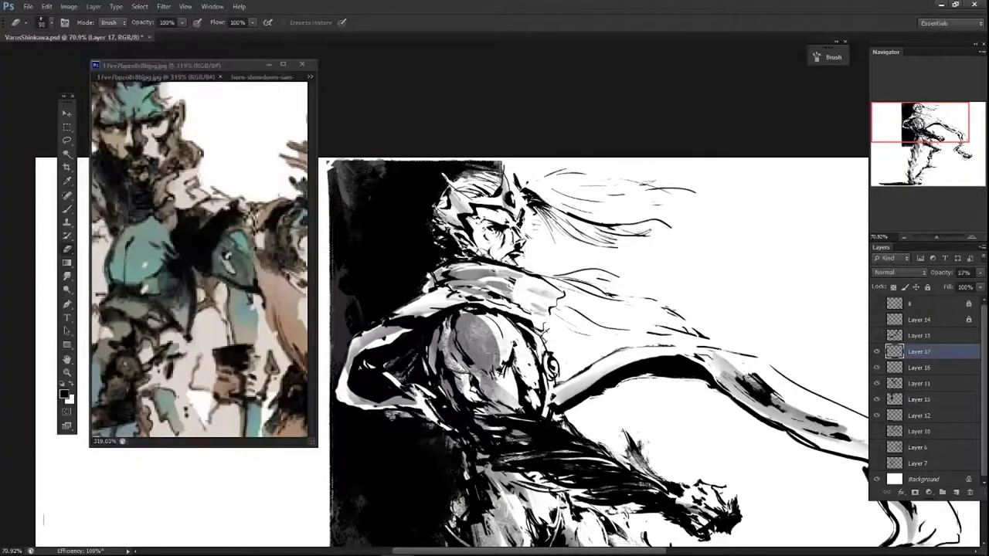
- Paint grey shading around the eye, nose and cheek on Layer 16 and undo the last strokes
{"action": "right_click", "coordinate": [143, 518]}
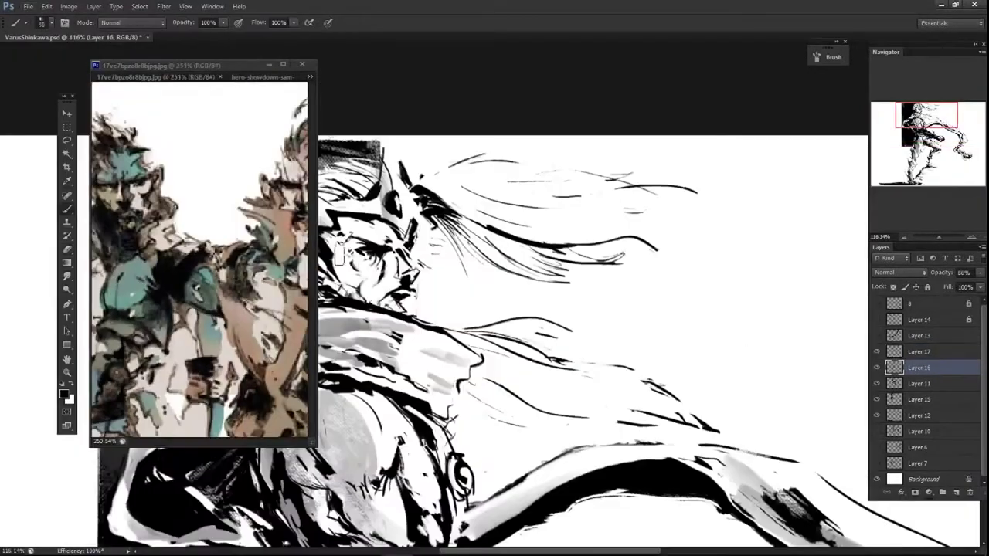
{"action": "mouse_move", "coordinate": [339, 251]}
{"action": "left_mouse_down"}
{"action": "mouse_move", "coordinate": [371, 243]}
{"action": "mouse_move", "coordinate": [393, 266]}
{"action": "left_mouse_up"}
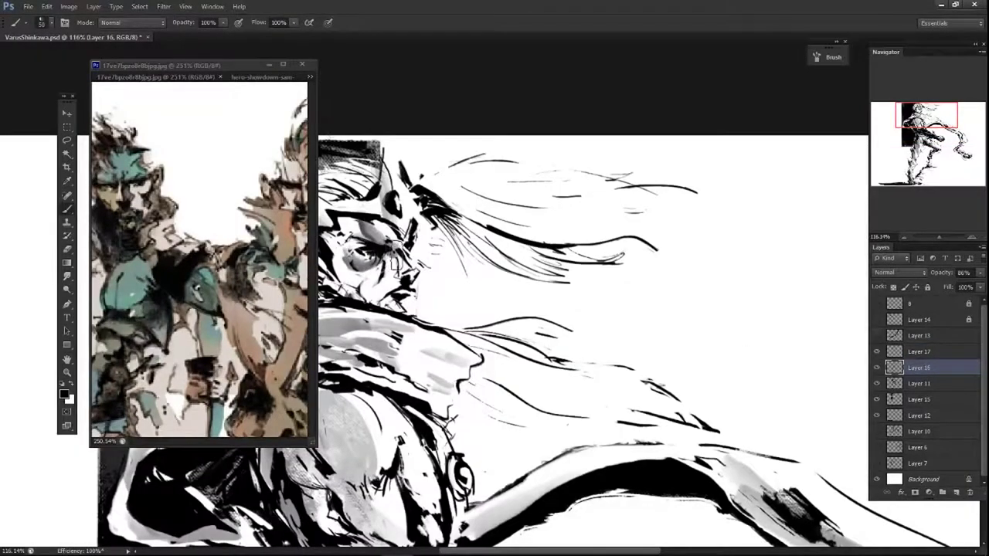
{"action": "left_click_drag", "start_coordinate": [373, 309], "coordinate": [332, 247]}
{"action": "key", "text": "ctrl+z"}
{"action": "key", "text": "ctrl+z"}
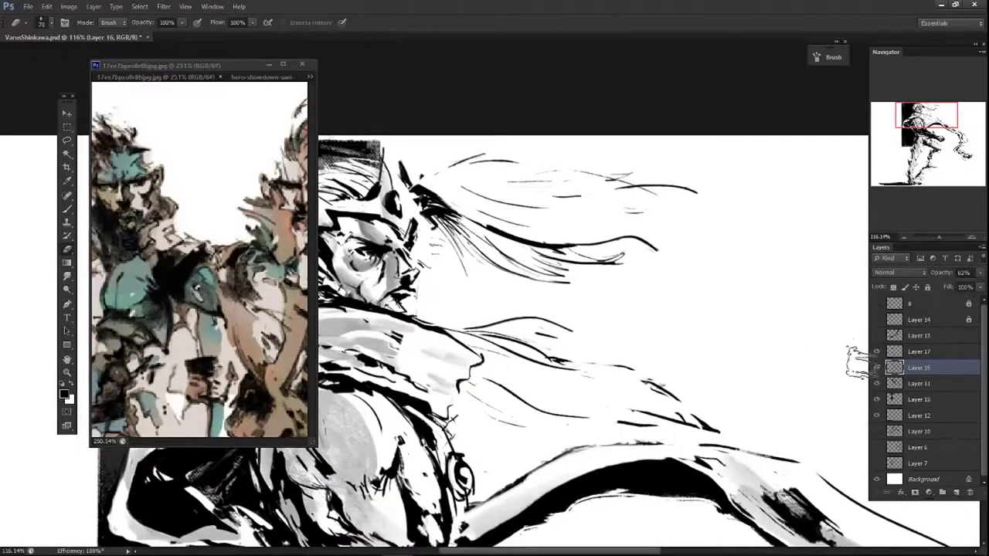
- Set the opacity of the new face-shading layer to 42% and rename it "Varus face valuev1"
{"action": "key", "text": "l"}
{"action": "key", "text": "0"}
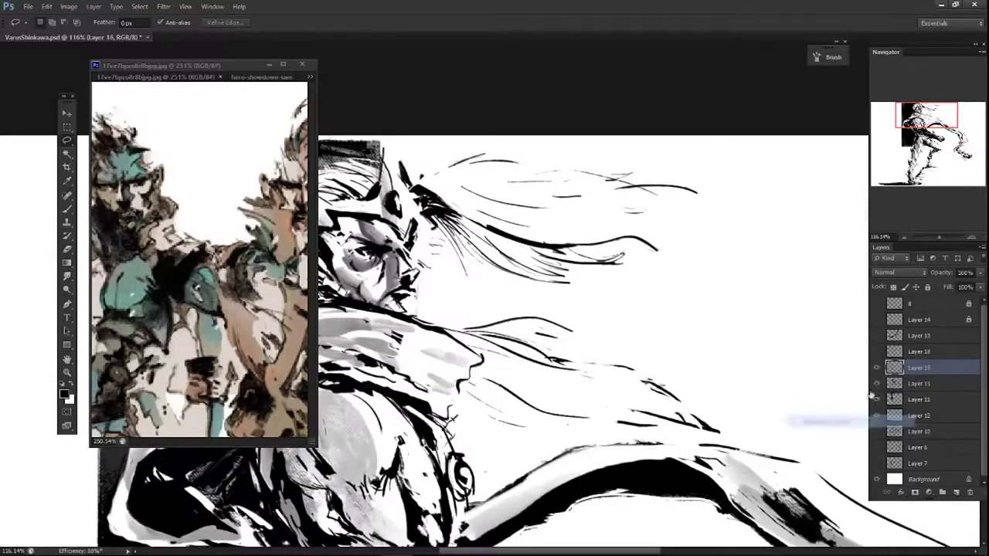
{"action": "key", "text": "b"}
{"action": "left_click", "coordinate": [908, 352]}
{"action": "key", "text": "ctrl+minus"}
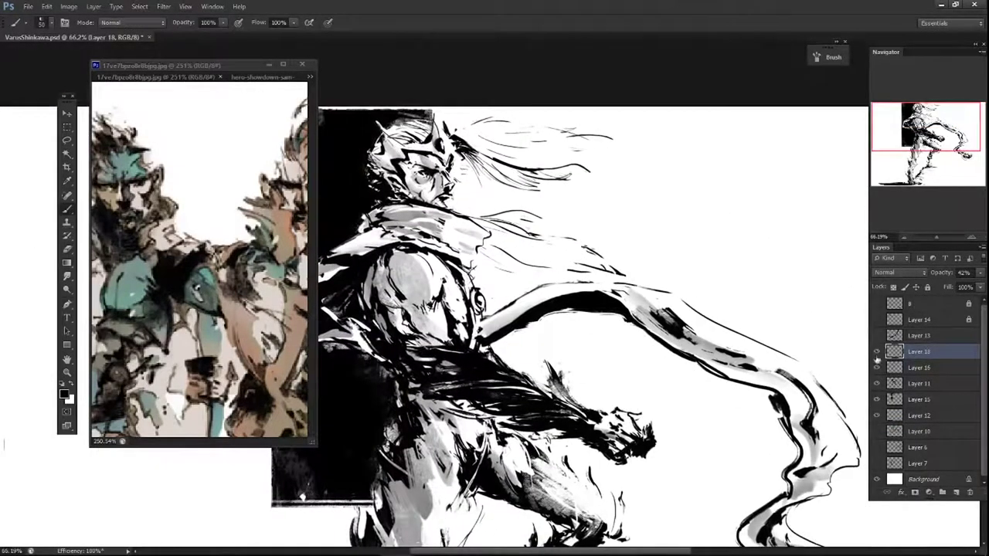
{"action": "type", "text": "e valu"}
{"action": "key", "text": "Return"}
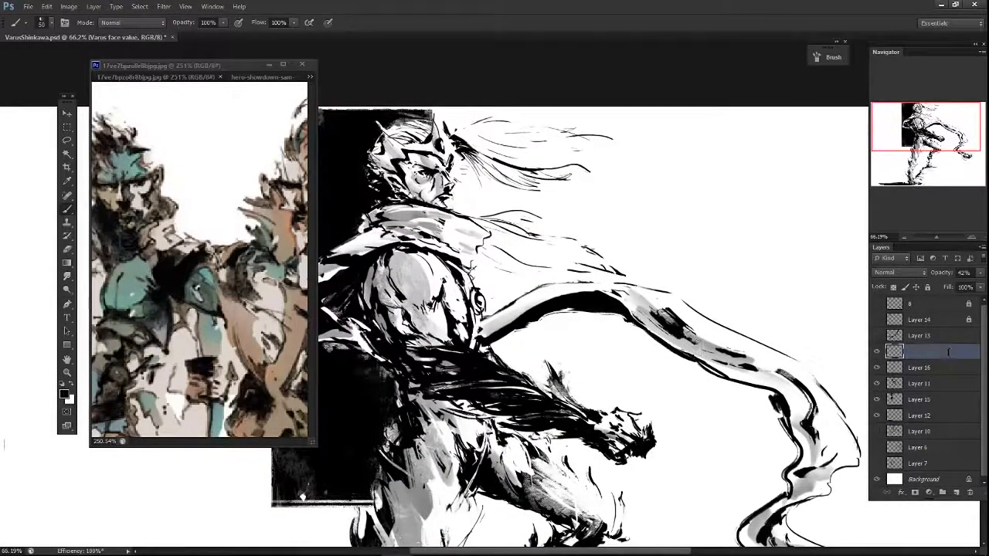
{"action": "scroll", "coordinate": [530, 315], "scroll_direction": "down", "scroll_amount": 1}
{"action": "scroll", "coordinate": [470, 295], "scroll_direction": "up", "scroll_amount": 3}
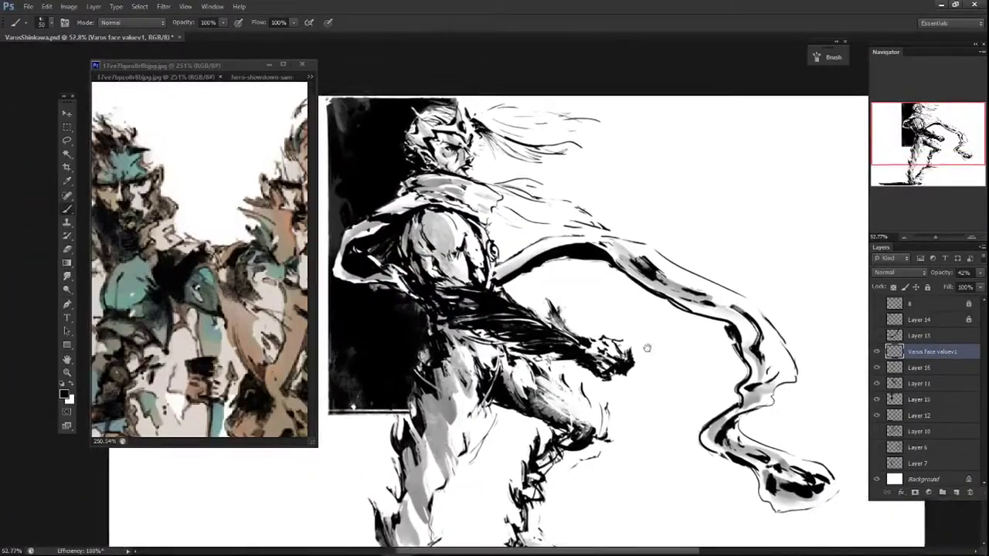
{"action": "scroll", "coordinate": [469, 294], "scroll_direction": "up", "scroll_amount": 3}
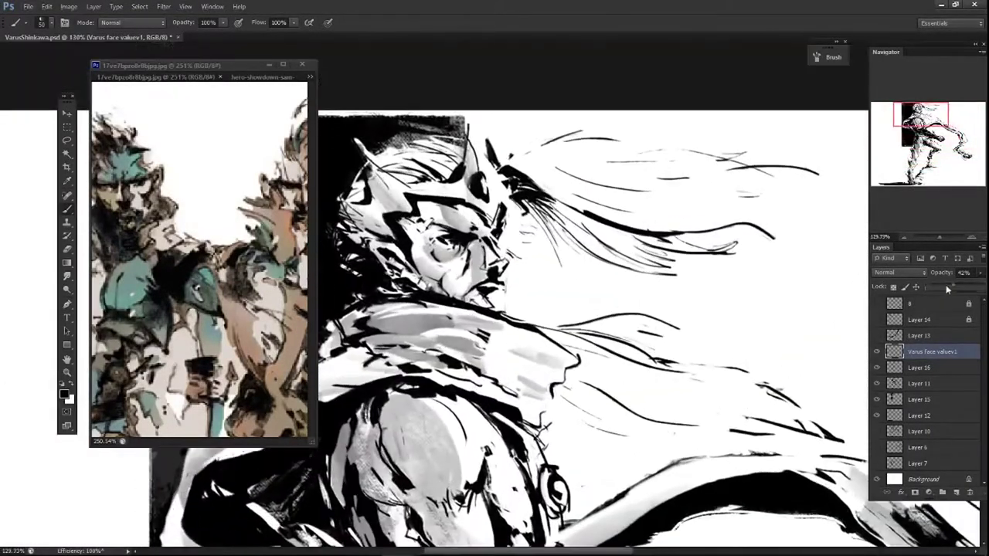
- Merge the "Varus face valuev1" layer down into Layer 16
{"action": "right_click", "coordinate": [931, 352]}
{"action": "left_click", "coordinate": [850, 417]}
{"action": "scroll", "coordinate": [479, 284], "scroll_direction": "up", "scroll_amount": 1}
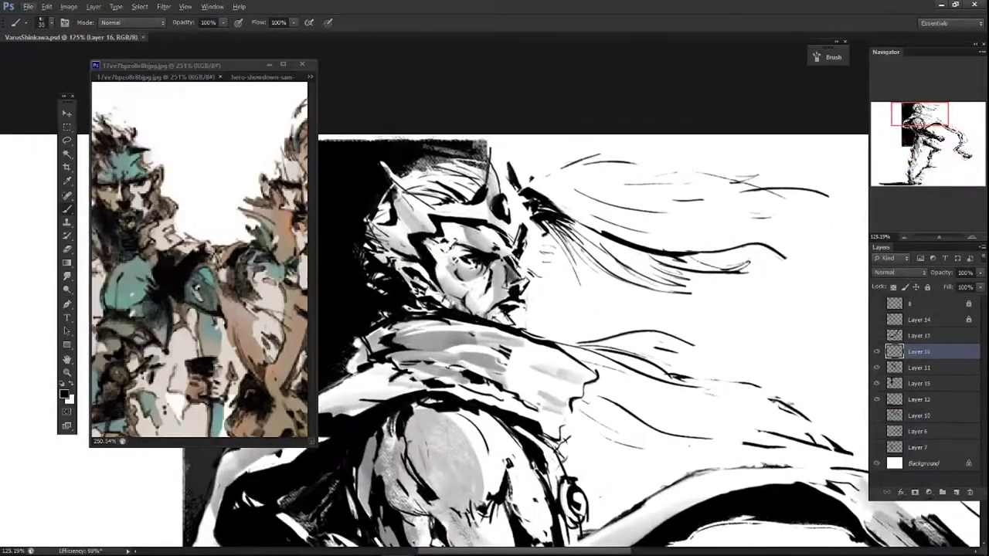
- Brush and erase more shading around the eye and cheek, with the "Varus face valuev1" layer at 45% opacity
{"action": "left_click_drag", "start_coordinate": [512, 275], "coordinate": [435, 250]}
{"action": "key", "text": "e"}
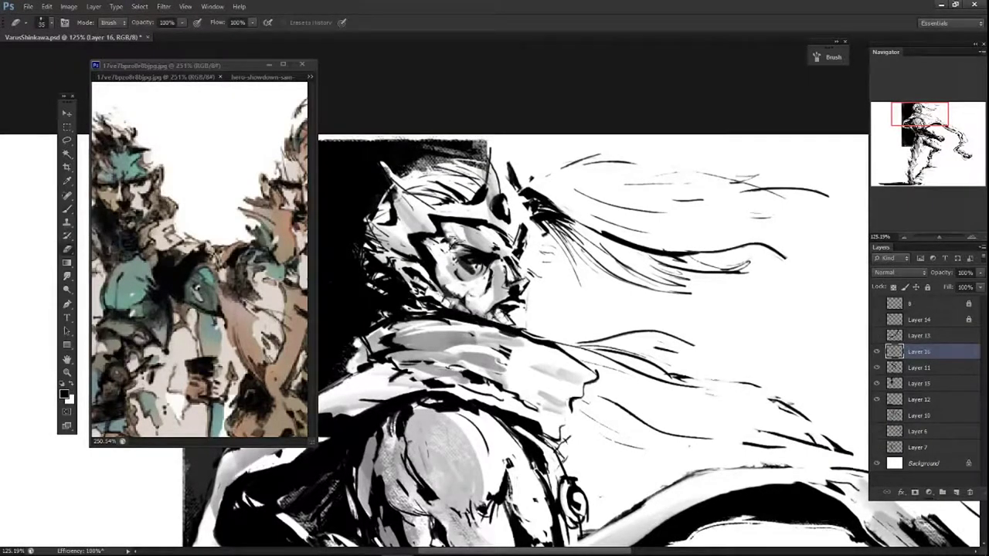
{"action": "key", "text": "l"}
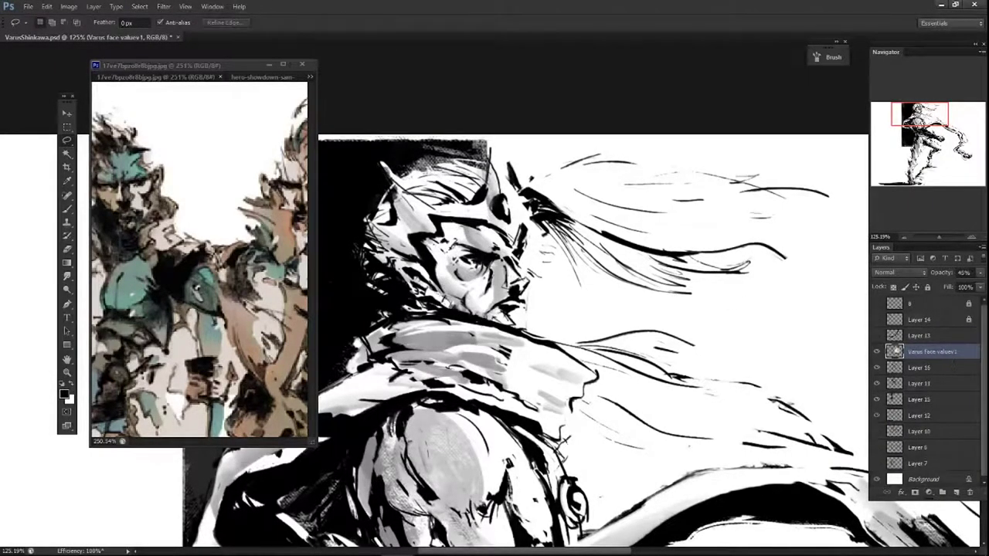
- Shade the eye and cheek on a new Layer 17 at 33% opacity, and merge the face-shading layers down into Layer 16
{"action": "key", "text": "ctrl+shift+alt+n"}
{"action": "key", "text": "b"}
{"action": "left_click_drag", "start_coordinate": [463, 255], "coordinate": [494, 316]}
{"action": "left_click_drag", "start_coordinate": [456, 232], "coordinate": [433, 247]}
{"action": "key", "text": "e"}
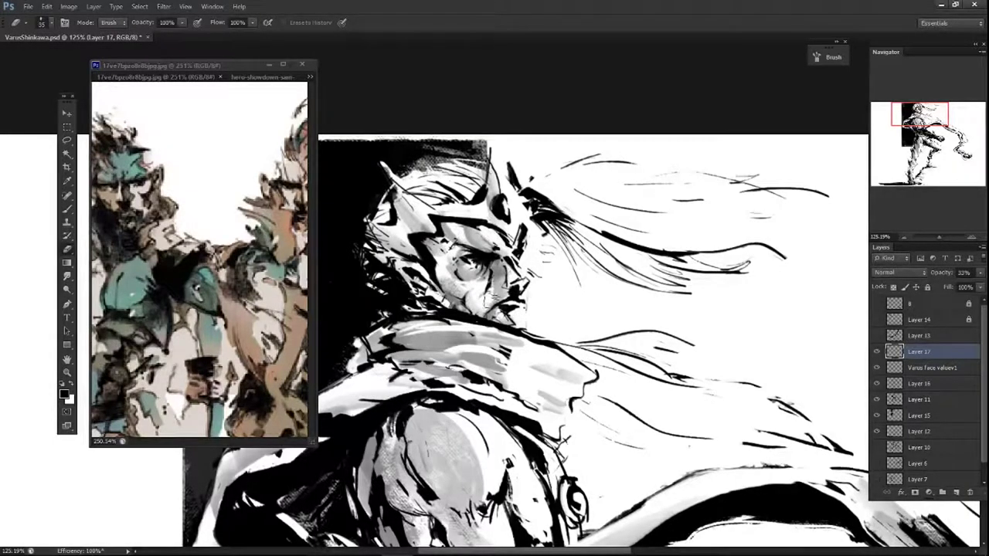
{"action": "key", "text": "ctrl+e"}
{"action": "key", "text": "ctrl+e"}
- Examine the grey shading on the face, on the scarf and across the whole figure
{"action": "scroll", "coordinate": [606, 317], "scroll_direction": "down", "scroll_amount": 4}
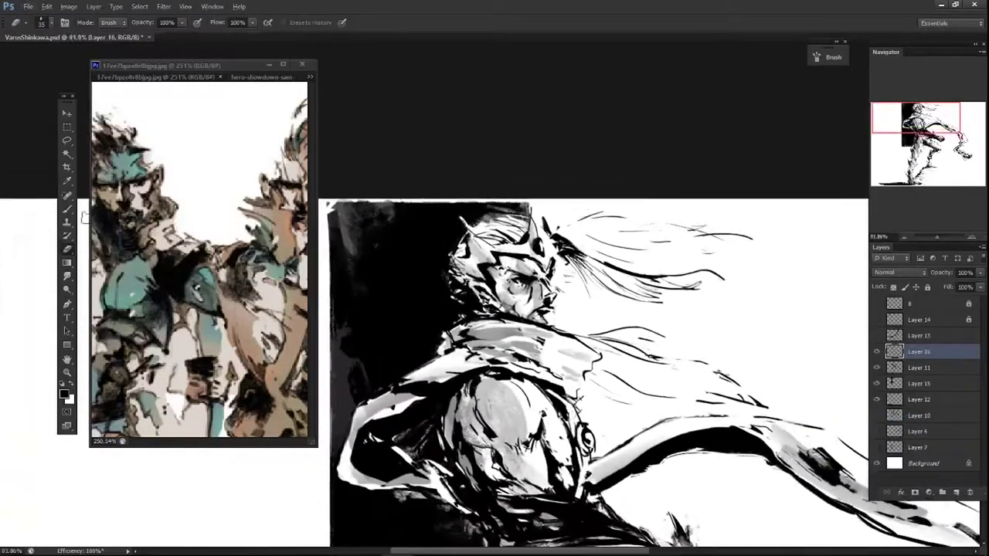
{"action": "left_click", "coordinate": [47, 21]}
{"action": "key", "text": "Escape"}
{"action": "scroll", "coordinate": [503, 255], "scroll_direction": "up", "scroll_amount": 4}
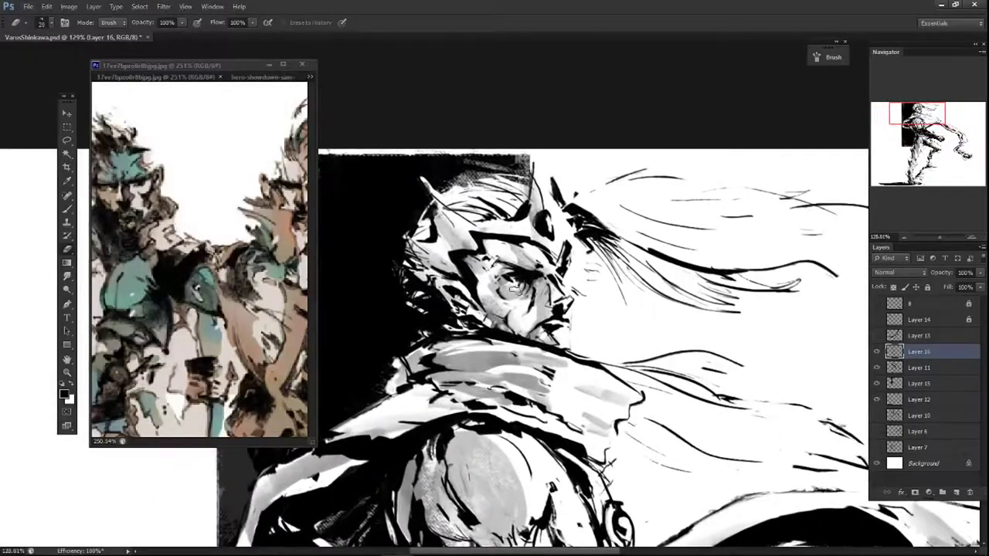
{"action": "scroll", "coordinate": [545, 299], "scroll_direction": "down", "scroll_amount": 3}
{"action": "scroll", "coordinate": [545, 293], "scroll_direction": "up", "scroll_amount": 2}
{"action": "scroll", "coordinate": [557, 309], "scroll_direction": "down", "scroll_amount": 3}
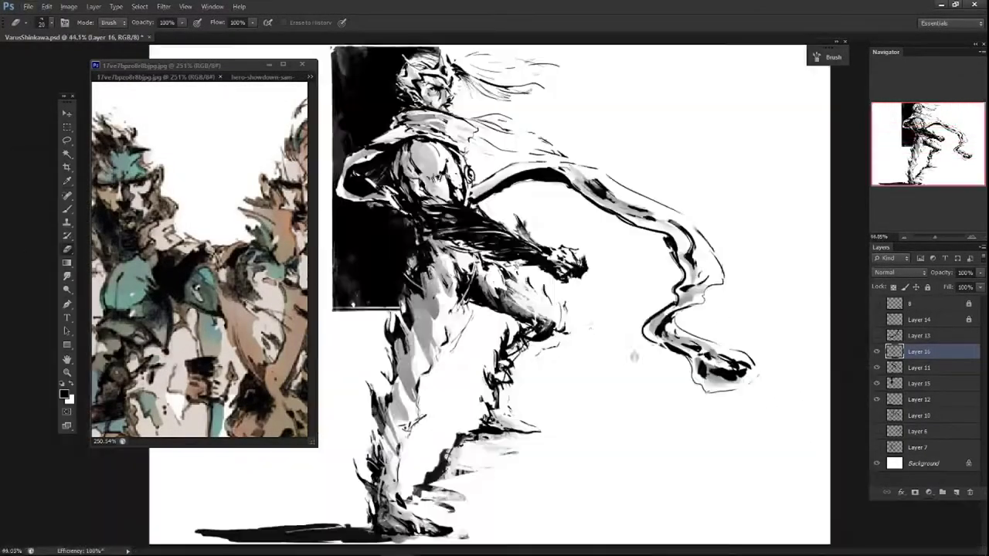
{"action": "scroll", "coordinate": [545, 263], "scroll_direction": "up", "scroll_amount": 1}
{"action": "scroll", "coordinate": [546, 263], "scroll_direction": "up", "scroll_amount": 3}
{"action": "scroll", "coordinate": [606, 211], "scroll_direction": "down", "scroll_amount": 2}
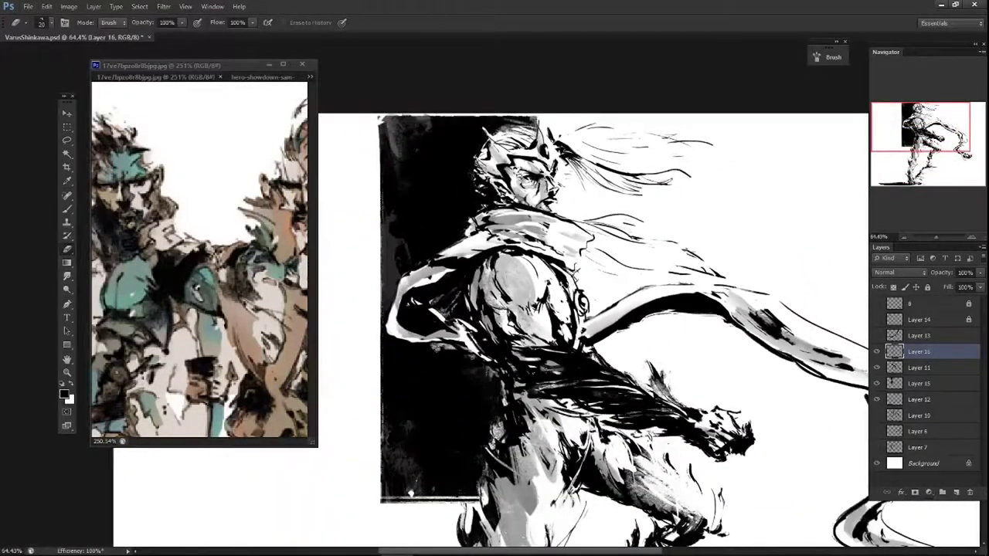
{"action": "scroll", "coordinate": [550, 93], "scroll_direction": "up", "scroll_amount": 2}
{"action": "scroll", "coordinate": [541, 232], "scroll_direction": "down", "scroll_amount": 3}
{"action": "scroll", "coordinate": [502, 193], "scroll_direction": "up", "scroll_amount": 2}
{"action": "key", "text": "r"}
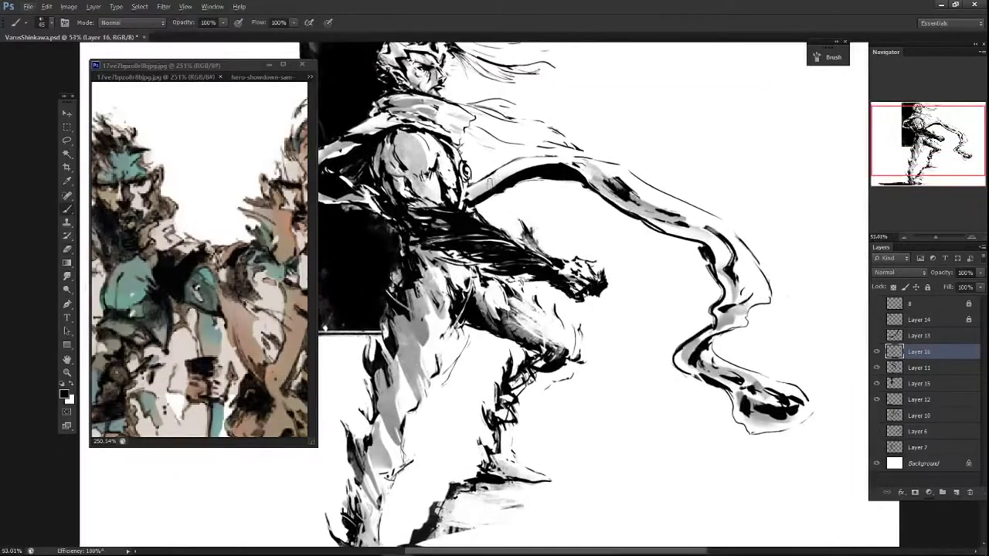
- Create a new Layer 17 and work grey shading onto the scarf where it leaves the torso with brush and eraser
{"action": "key", "text": "b"}
{"action": "key", "text": "ctrl+shift+alt+n"}
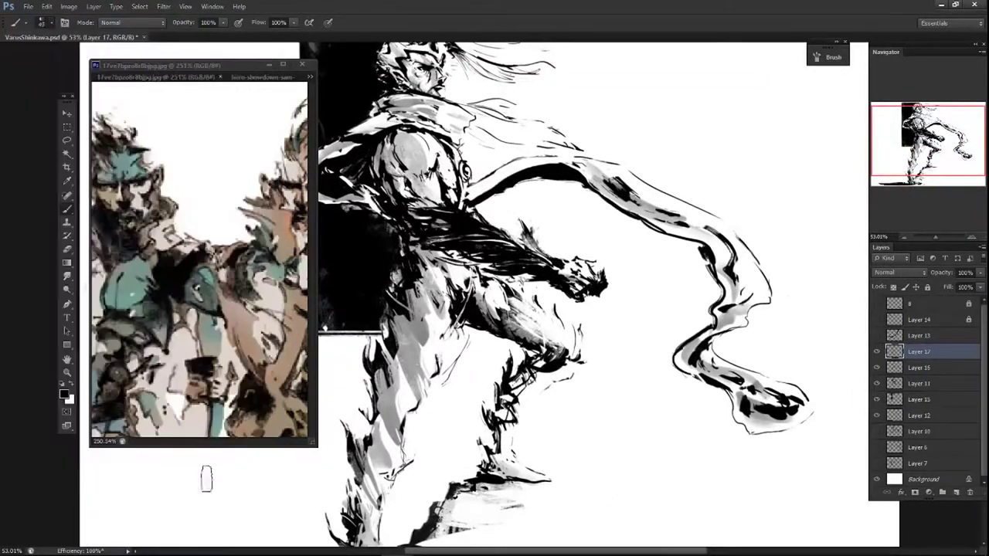
{"action": "right_click", "coordinate": [259, 283]}
{"action": "key", "text": "Escape"}
{"action": "left_click_drag", "start_coordinate": [513, 166], "coordinate": [548, 193]}
{"action": "left_click_drag", "start_coordinate": [440, 159], "coordinate": [537, 185]}
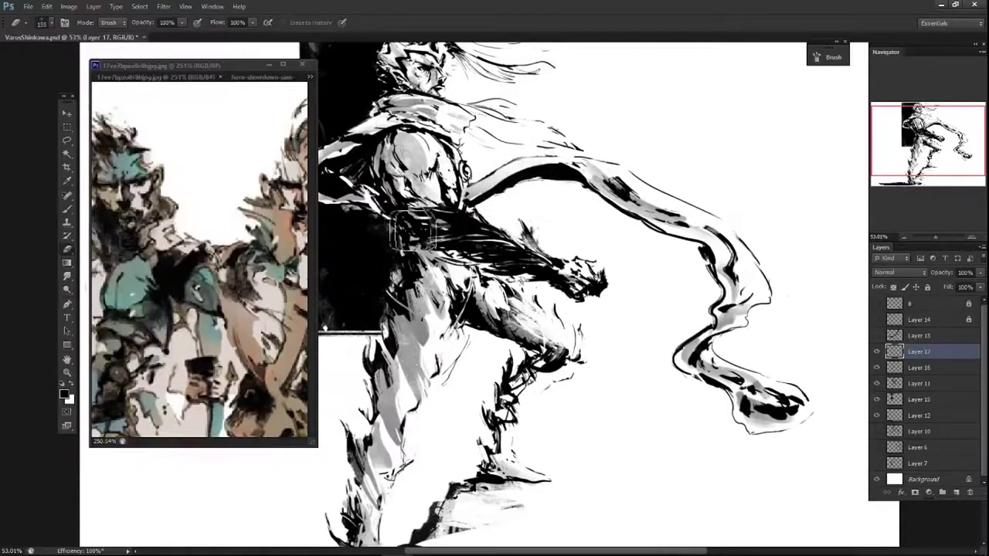
- Brush grey shading down the body and legs, set Layer 17's opacity to 58% and merge it into Layer 16
{"action": "scroll", "coordinate": [494, 232], "scroll_direction": "down", "scroll_amount": 2}
{"action": "mouse_move", "coordinate": [444, 193]}
{"action": "left_mouse_down"}
{"action": "mouse_move", "coordinate": [444, 290]}
{"action": "mouse_move", "coordinate": [401, 479]}
{"action": "left_mouse_up"}
{"action": "key", "text": "5"}
{"action": "key", "text": "8"}
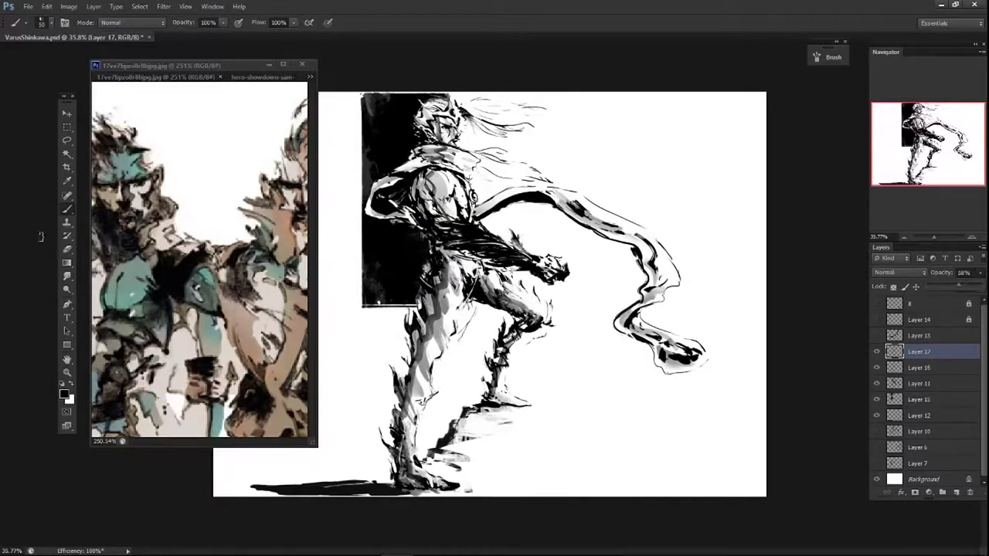
{"action": "key", "text": "e"}
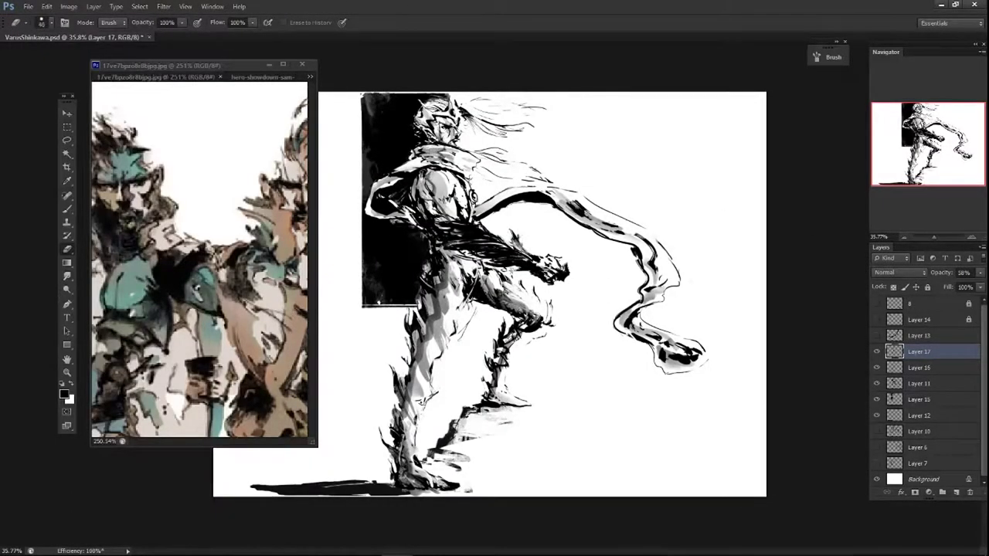
{"action": "key", "text": "ctrl+e"}
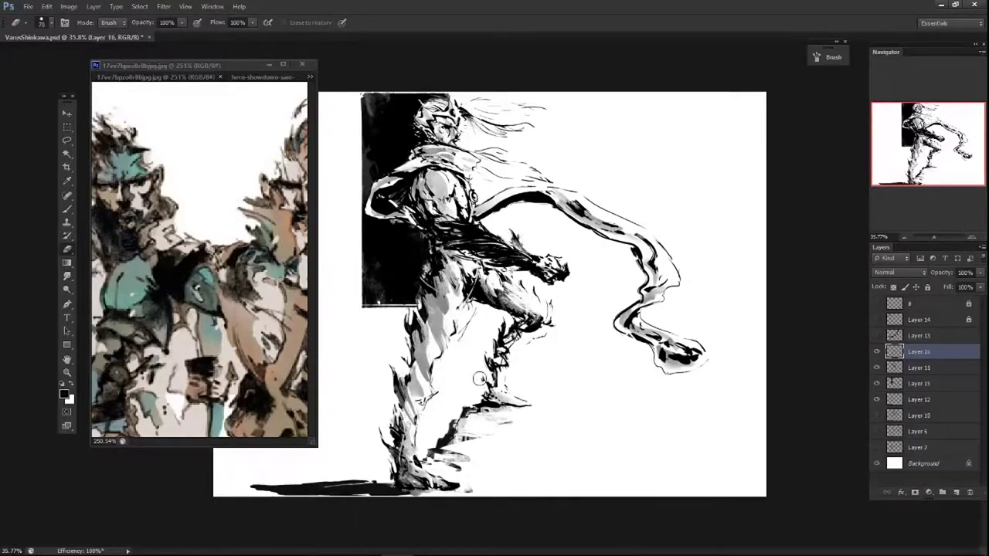
- Open reference images from the MetalGearSolid folder and examine the character artwork in MetalGear019.jpg
{"action": "key", "text": "b"}
{"action": "left_click", "coordinate": [255, 77]}
{"action": "key", "text": "ctrl+o"}
{"action": "double_click", "coordinate": [285, 193]}
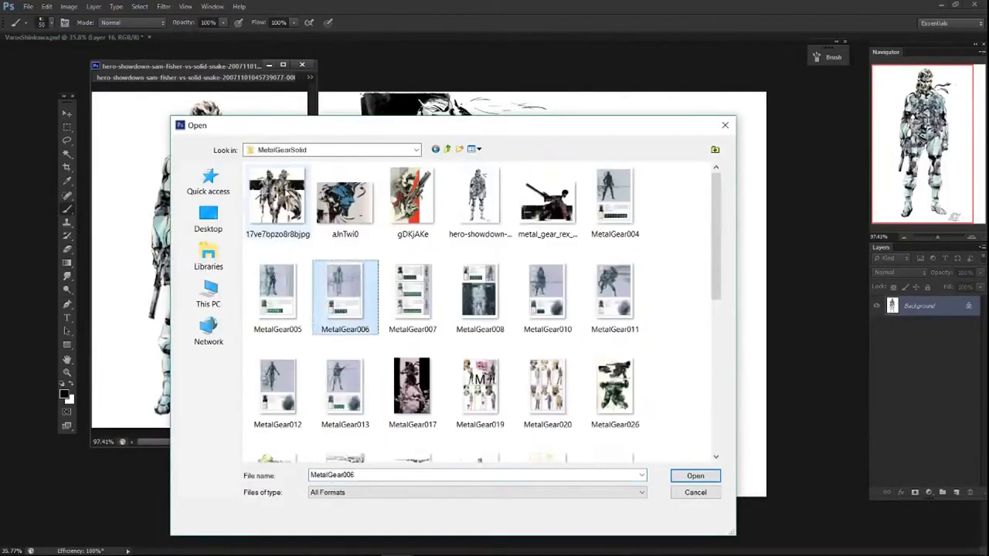
{"action": "double_click", "coordinate": [342, 299]}
{"action": "scroll", "coordinate": [315, 302], "scroll_direction": "up", "scroll_amount": 5}
{"action": "scroll", "coordinate": [315, 302], "scroll_direction": "down", "scroll_amount": 3}
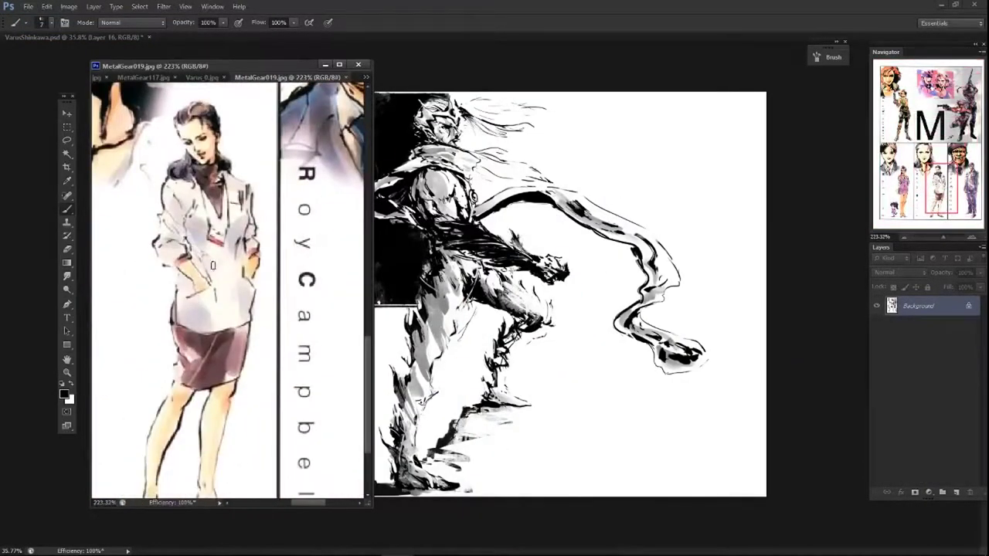
{"action": "scroll", "coordinate": [232, 232], "scroll_direction": "up", "scroll_amount": 3}
{"action": "scroll", "coordinate": [245, 113], "scroll_direction": "down", "scroll_amount": 5}
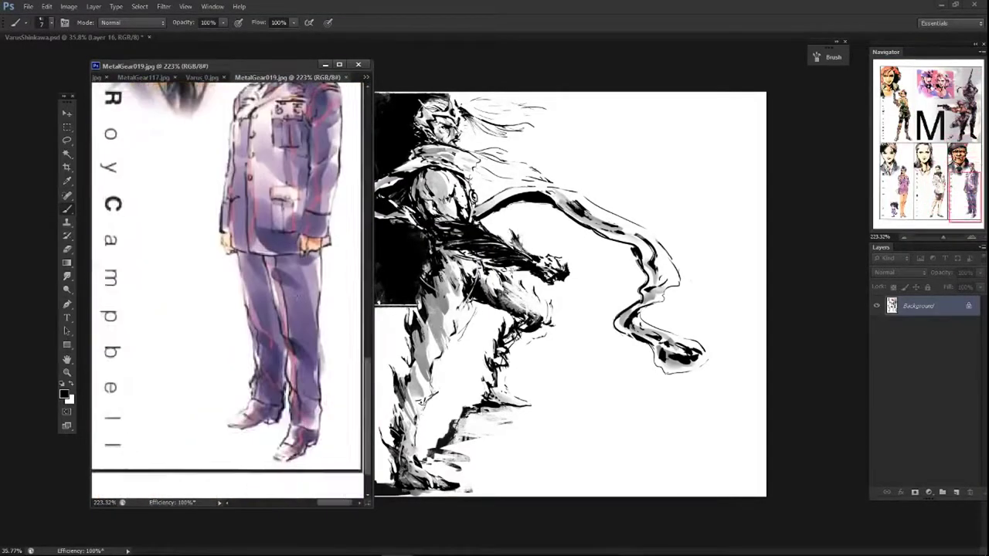
{"action": "scroll", "coordinate": [245, 113], "scroll_direction": "up", "scroll_amount": 5}
{"action": "left_click", "coordinate": [324, 65]}
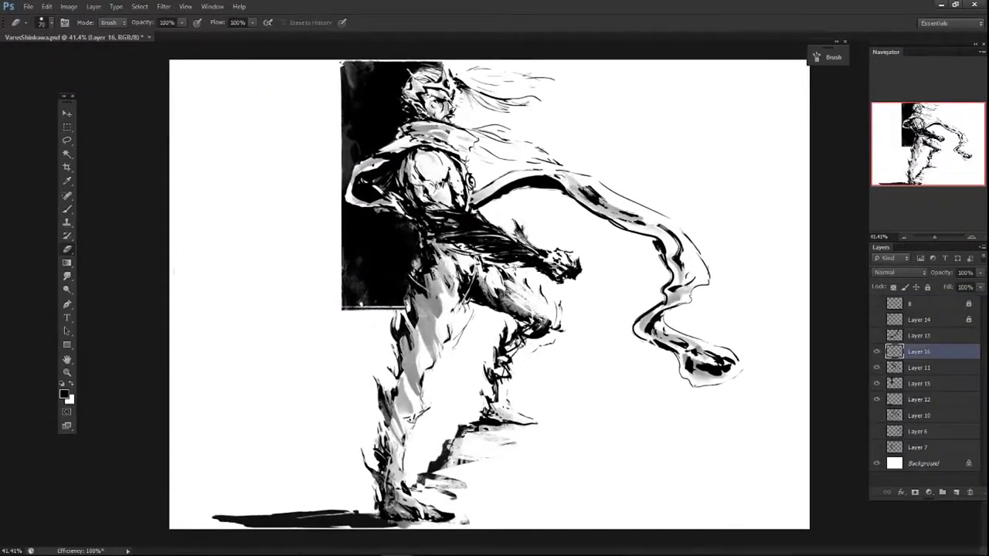
- Create a new Layer 17 and repaint the grey shading on the chest and shoulder with a different brush
{"action": "left_click", "coordinate": [46, 22]}
{"action": "double_click", "coordinate": [161, 382]}
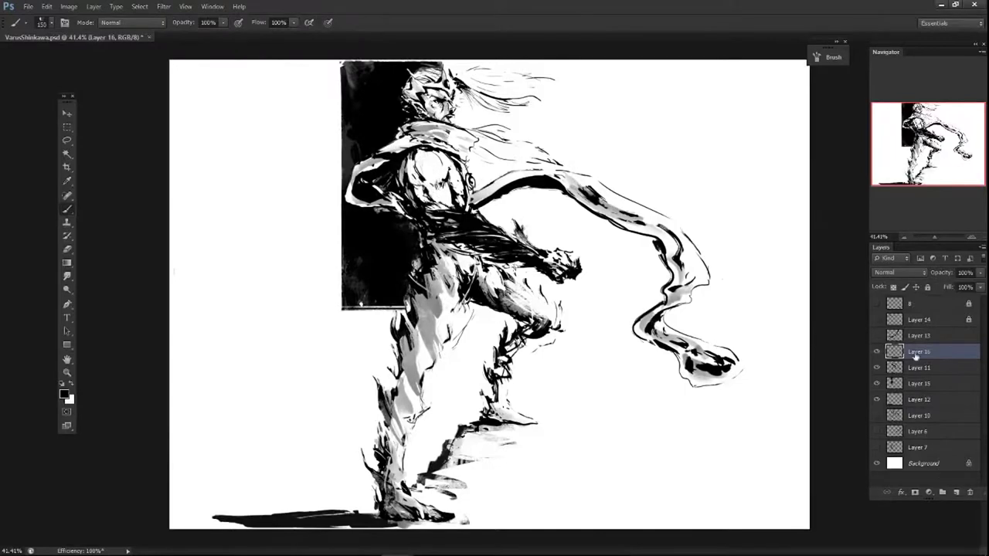
{"action": "key", "text": "ctrl+shift+alt+n"}
{"action": "key", "text": "e"}
{"action": "key", "text": "b"}
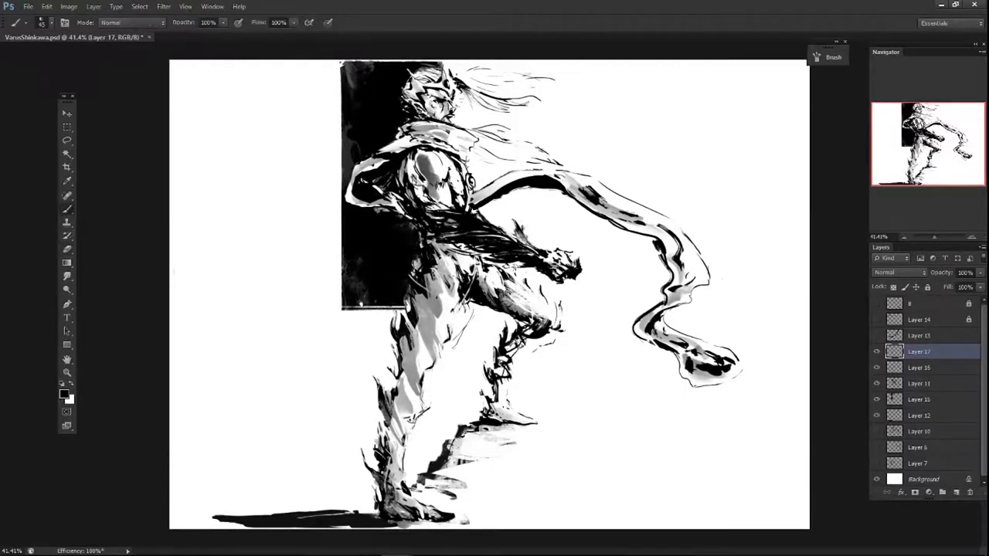
- Brush grey shading into the flowing ponytail on Layer 17 and thin it out with differently shaped and sized erasers
{"action": "scroll", "coordinate": [436, 201], "scroll_direction": "up", "scroll_amount": 3}
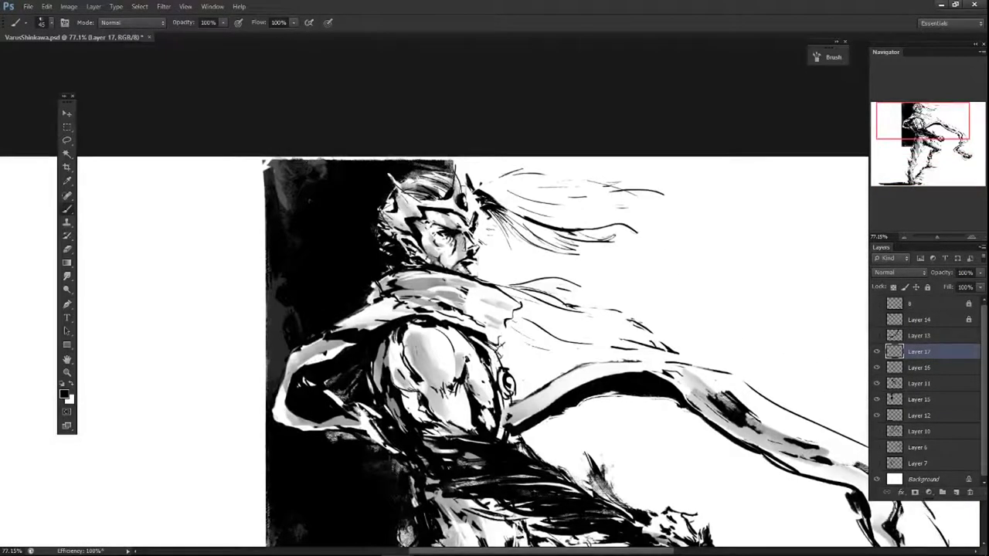
{"action": "mouse_move", "coordinate": [482, 244]}
{"action": "left_mouse_down"}
{"action": "mouse_move", "coordinate": [490, 198]}
{"action": "mouse_move", "coordinate": [525, 225]}
{"action": "mouse_move", "coordinate": [482, 180]}
{"action": "mouse_move", "coordinate": [526, 209]}
{"action": "mouse_move", "coordinate": [492, 224]}
{"action": "mouse_move", "coordinate": [520, 263]}
{"action": "mouse_move", "coordinate": [637, 200]}
{"action": "left_mouse_up"}
{"action": "key", "text": "e"}
{"action": "left_click", "coordinate": [51, 22]}
{"action": "left_click", "coordinate": [51, 21]}
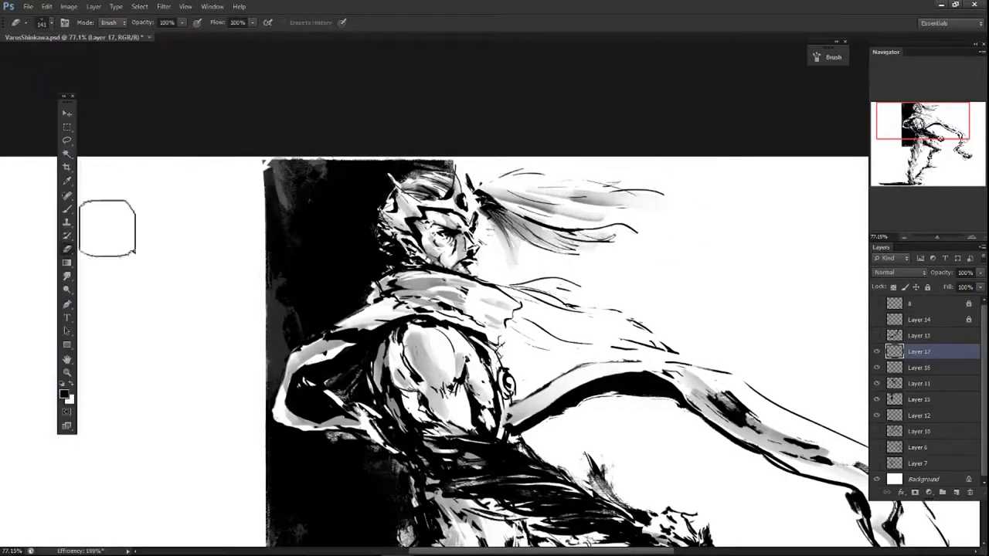
{"action": "left_click", "coordinate": [51, 21]}
{"action": "double_click", "coordinate": [29, 371]}
{"action": "left_click_drag", "start_coordinate": [480, 198], "coordinate": [607, 192]}
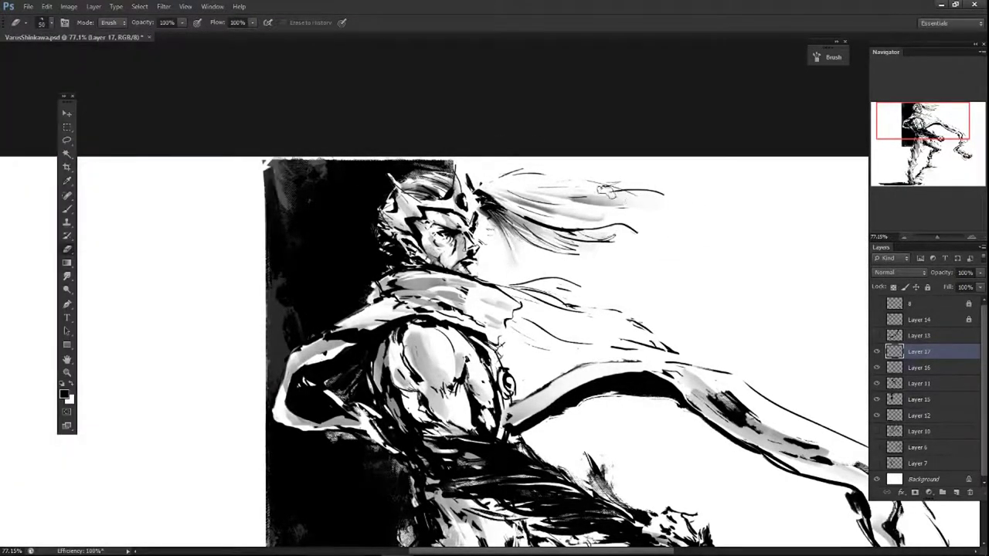
{"action": "left_click_drag", "start_coordinate": [541, 174], "coordinate": [662, 221]}
{"action": "scroll", "coordinate": [662, 221], "scroll_direction": "down", "scroll_amount": 3}
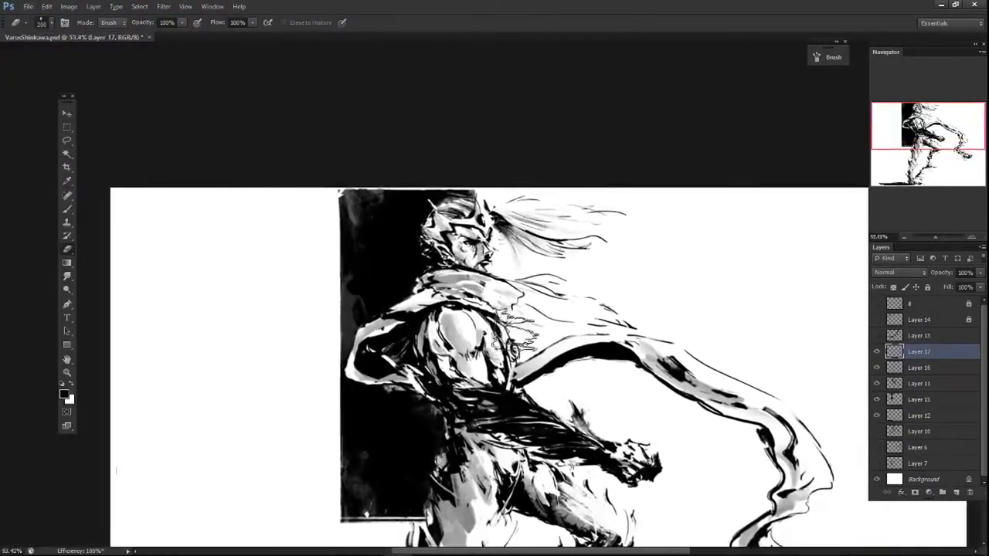
{"action": "scroll", "coordinate": [414, 155], "scroll_direction": "up", "scroll_amount": 3}
{"action": "scroll", "coordinate": [397, 113], "scroll_direction": "down", "scroll_amount": 3}
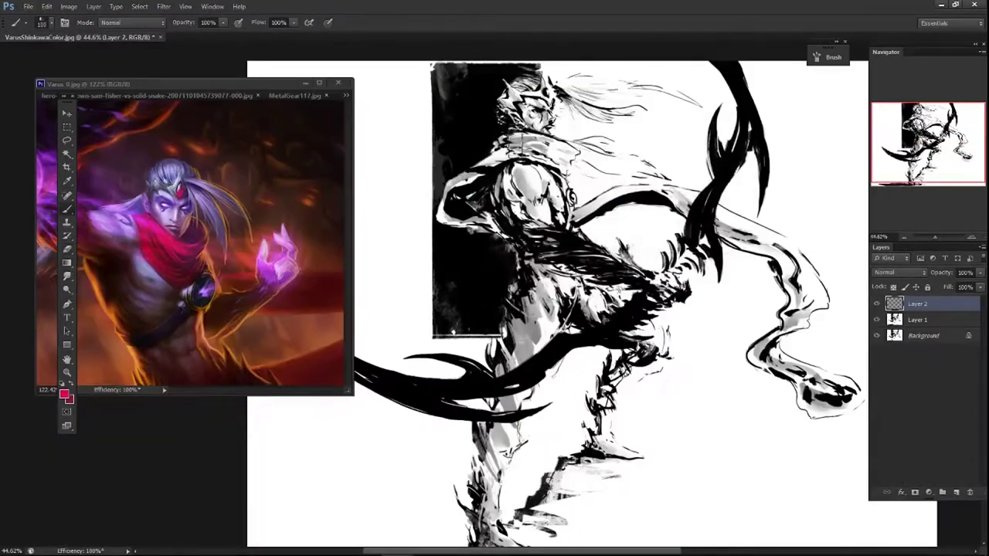
- In VarusShinkawaColor.jpg, paint flat crimson over the collar, the cloth around the arm and the flowing scarf on Layer 2
{"action": "mouse_move", "coordinate": [518, 143]}
{"action": "left_mouse_down"}
{"action": "mouse_move", "coordinate": [576, 162]}
{"action": "mouse_move", "coordinate": [448, 224]}
{"action": "mouse_move", "coordinate": [475, 193]}
{"action": "left_mouse_up"}
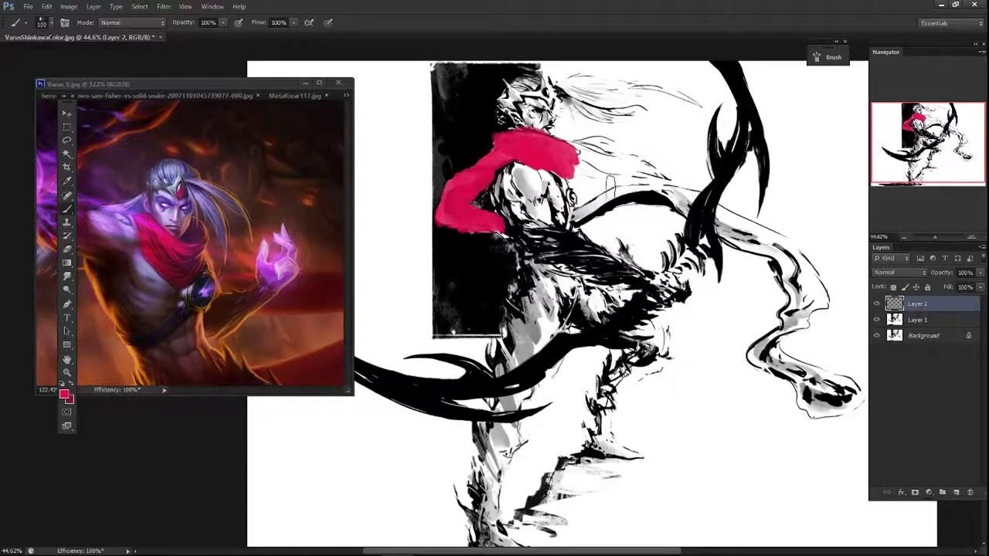
{"action": "mouse_move", "coordinate": [575, 221]}
{"action": "left_mouse_down"}
{"action": "mouse_move", "coordinate": [653, 189]}
{"action": "mouse_move", "coordinate": [745, 247]}
{"action": "mouse_move", "coordinate": [854, 401]}
{"action": "left_mouse_up"}
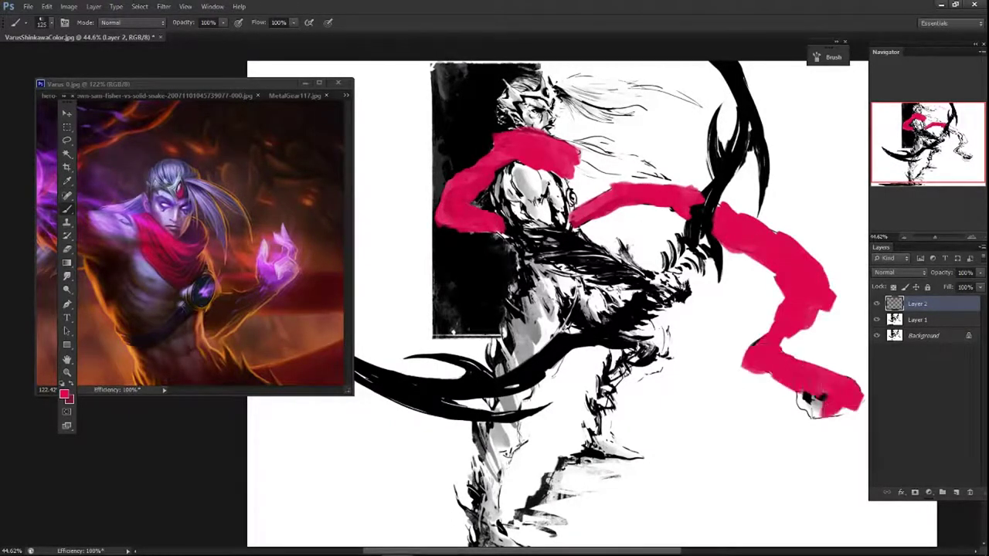
{"action": "scroll", "coordinate": [502, 229], "scroll_direction": "down", "scroll_amount": 2}
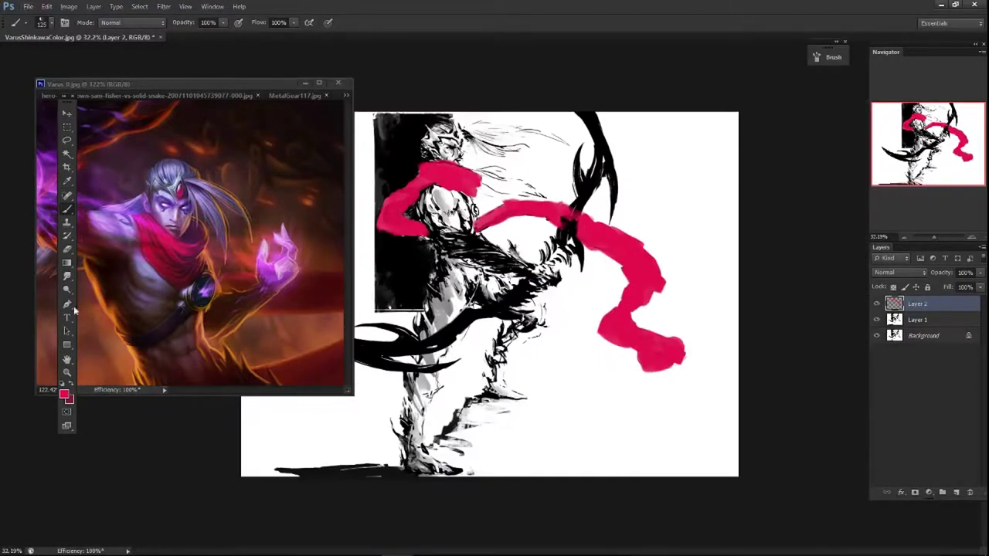
- Add darker red shading along the scarf, blend it with the Smudge tool at 14% strength and erase its rough edges
{"action": "key", "text": "r"}
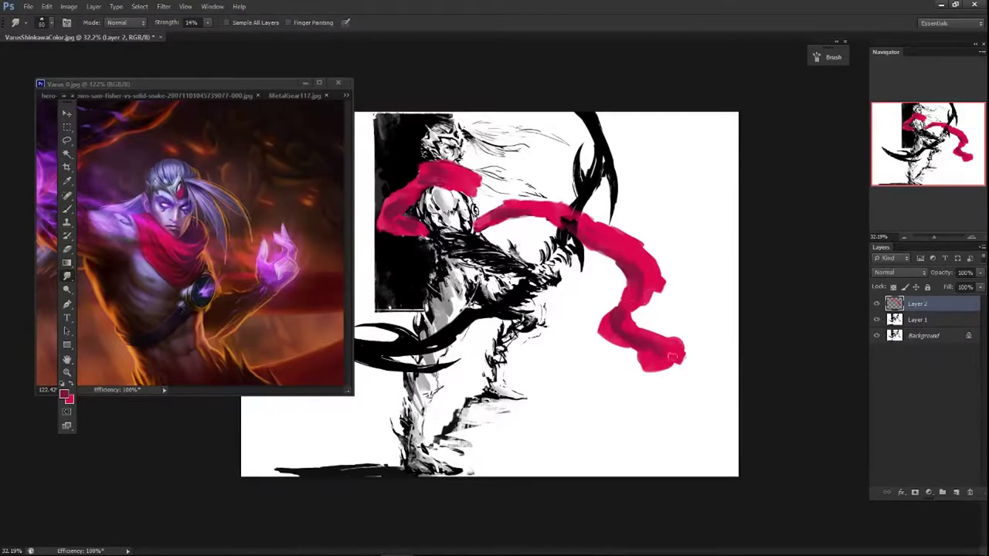
{"action": "key", "text": "e"}
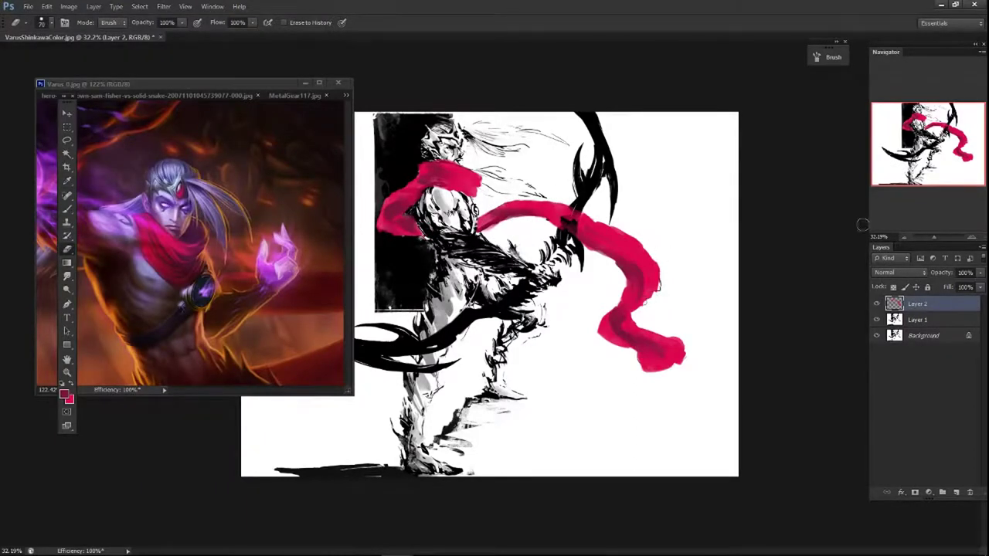
- Try successive blending modes on the scarf's Layer 2 and set it to Darken
{"action": "left_click", "coordinate": [900, 272]}
{"action": "key", "text": "Down"}
{"action": "key", "text": "Down"}
{"action": "key", "text": "Down"}
{"action": "key", "text": "Down"}
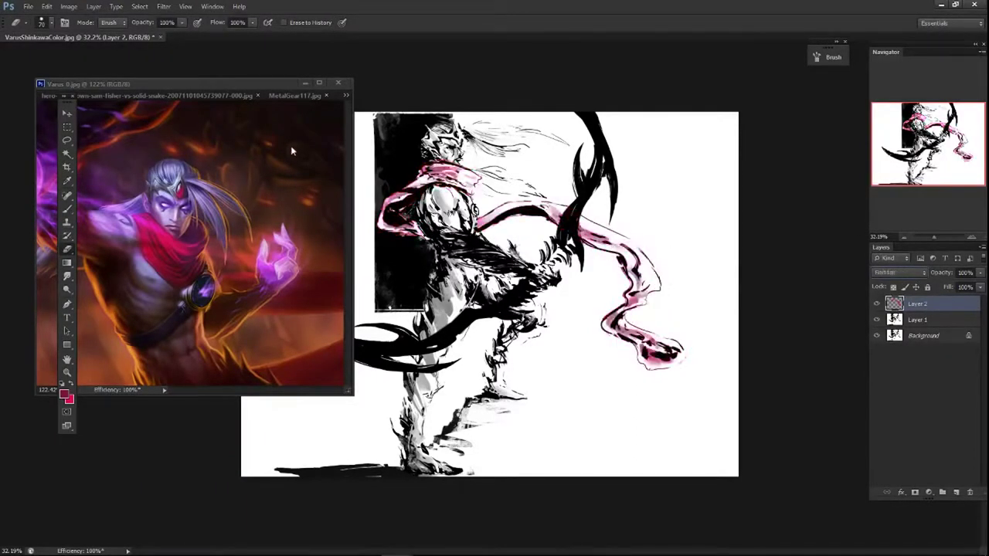
{"action": "key", "text": "Down"}
{"action": "key", "text": "Down"}
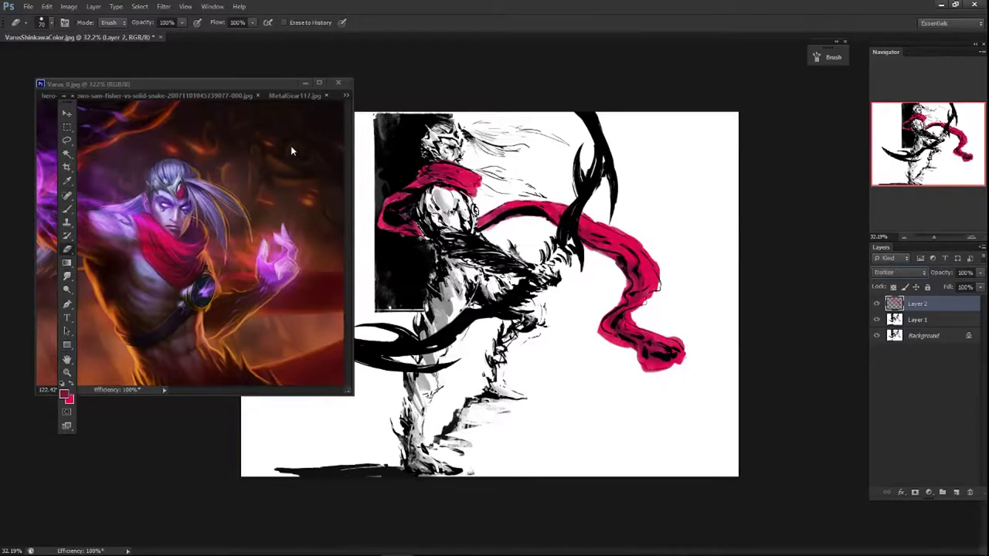
- Shift the scarf colour on Layer 2 towards a warmer red with Hue/Saturation
{"action": "key", "text": "ctrl+u"}
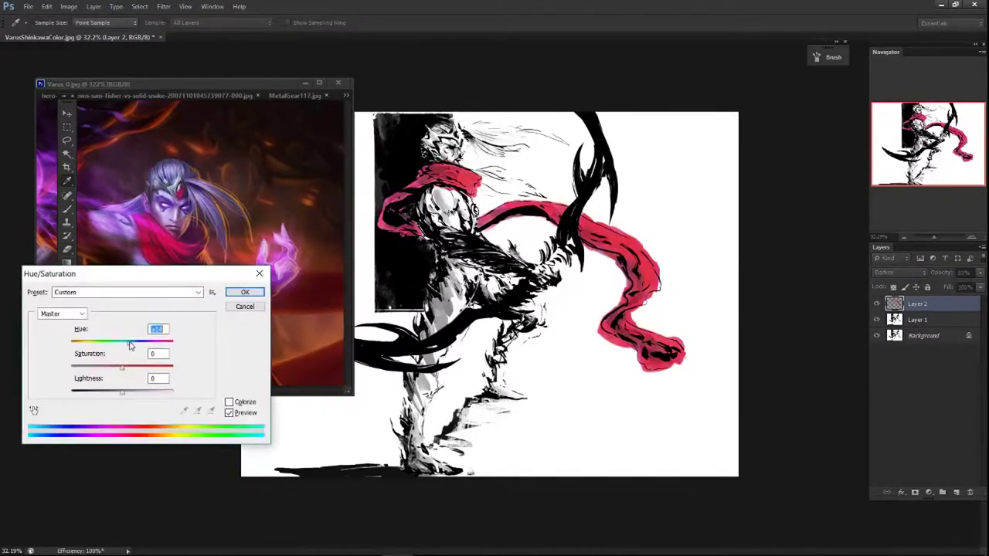
{"action": "mouse_move", "coordinate": [130, 345]}
{"action": "left_mouse_down"}
{"action": "mouse_move", "coordinate": [121, 344]}
{"action": "mouse_move", "coordinate": [130, 346]}
{"action": "left_mouse_up"}
{"action": "key", "text": "Return"}
{"action": "key", "text": "e"}
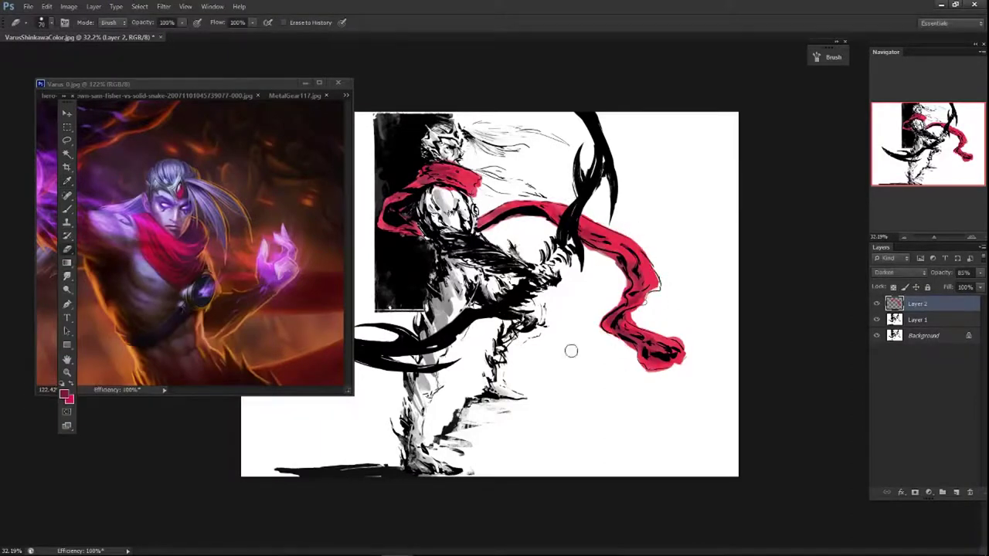
- Consult the open reference artworks and paint flat dark crimson over the body, legs, bow and ground shadow on Layer 3
{"action": "left_click", "coordinate": [294, 95]}
{"action": "left_click", "coordinate": [163, 95]}
{"action": "left_click", "coordinate": [346, 95]}
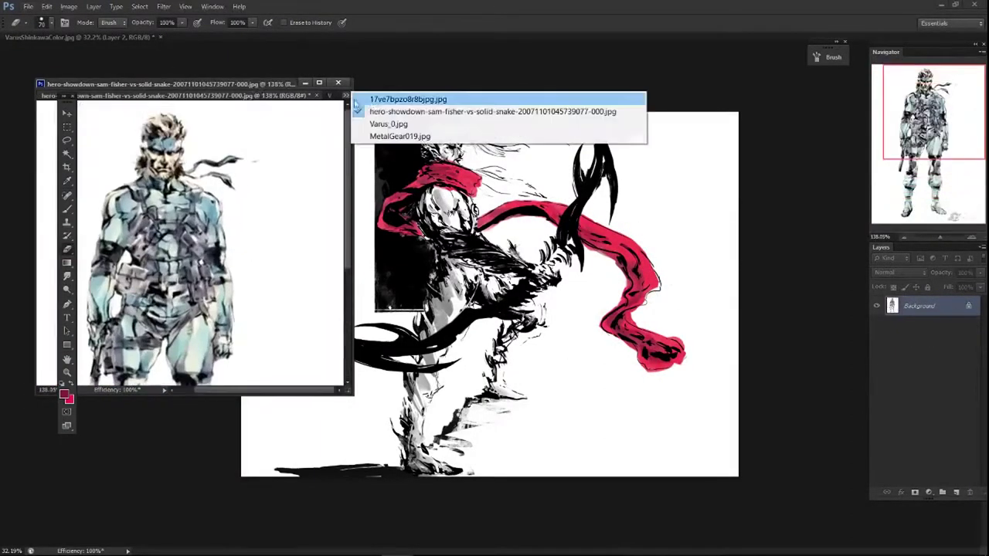
{"action": "left_click", "coordinate": [363, 99]}
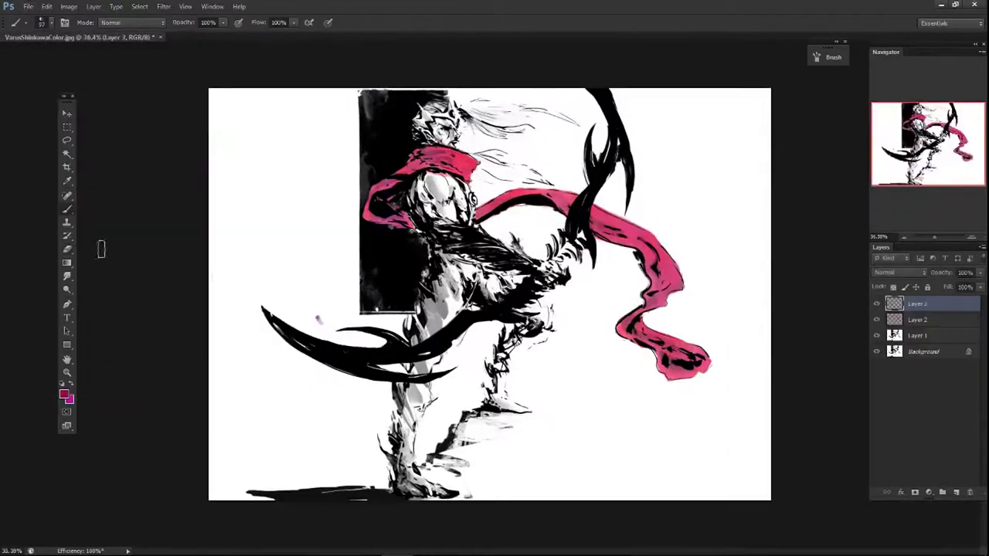
{"action": "mouse_move", "coordinate": [429, 181]}
{"action": "left_mouse_down"}
{"action": "mouse_move", "coordinate": [448, 236]}
{"action": "mouse_move", "coordinate": [459, 178]}
{"action": "left_mouse_up"}
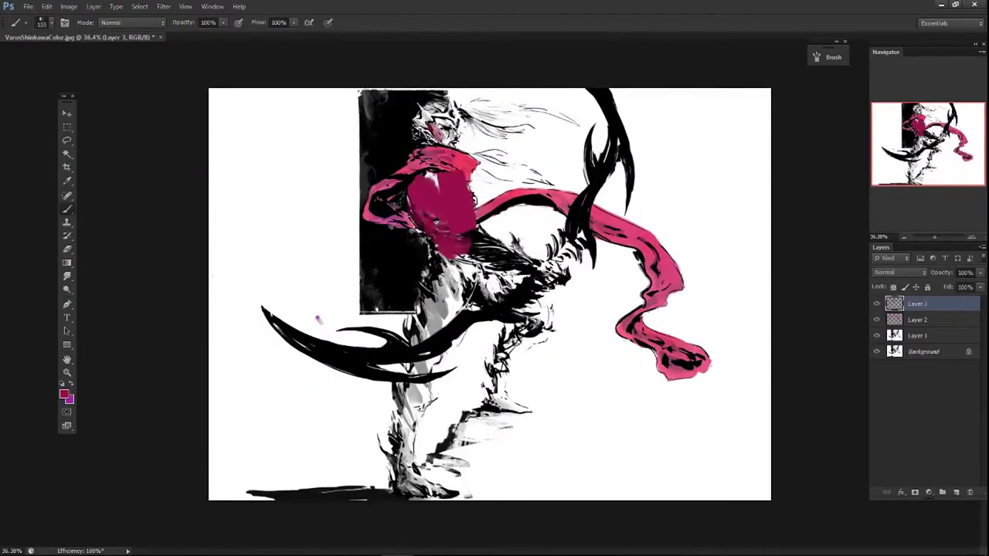
{"action": "mouse_move", "coordinate": [456, 259]}
{"action": "left_mouse_down"}
{"action": "mouse_move", "coordinate": [421, 333]}
{"action": "mouse_move", "coordinate": [402, 421]}
{"action": "mouse_move", "coordinate": [502, 401]}
{"action": "mouse_move", "coordinate": [616, 86]}
{"action": "left_mouse_up"}
{"action": "left_click_drag", "start_coordinate": [278, 309], "coordinate": [417, 355]}
{"action": "left_click_drag", "start_coordinate": [344, 491], "coordinate": [421, 482]}
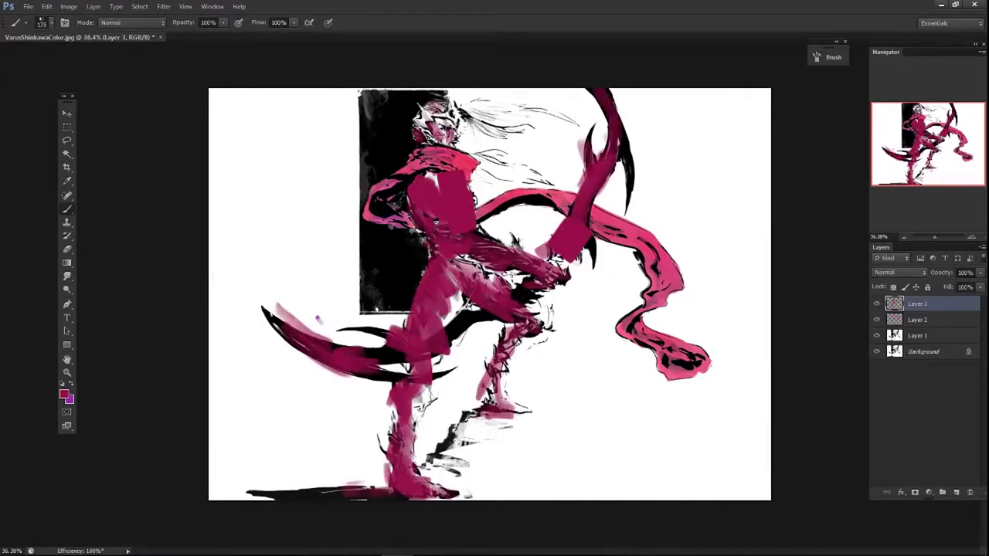
- Brush purple over the face and flowing hair and bright magenta on the shoulder and front thigh on Layer 3
{"action": "mouse_move", "coordinate": [459, 108]}
{"action": "left_mouse_down"}
{"action": "mouse_move", "coordinate": [545, 113]}
{"action": "mouse_move", "coordinate": [418, 122]}
{"action": "left_mouse_up"}
{"action": "left_click_drag", "start_coordinate": [498, 104], "coordinate": [568, 116]}
{"action": "left_click_drag", "start_coordinate": [475, 155], "coordinate": [540, 181]}
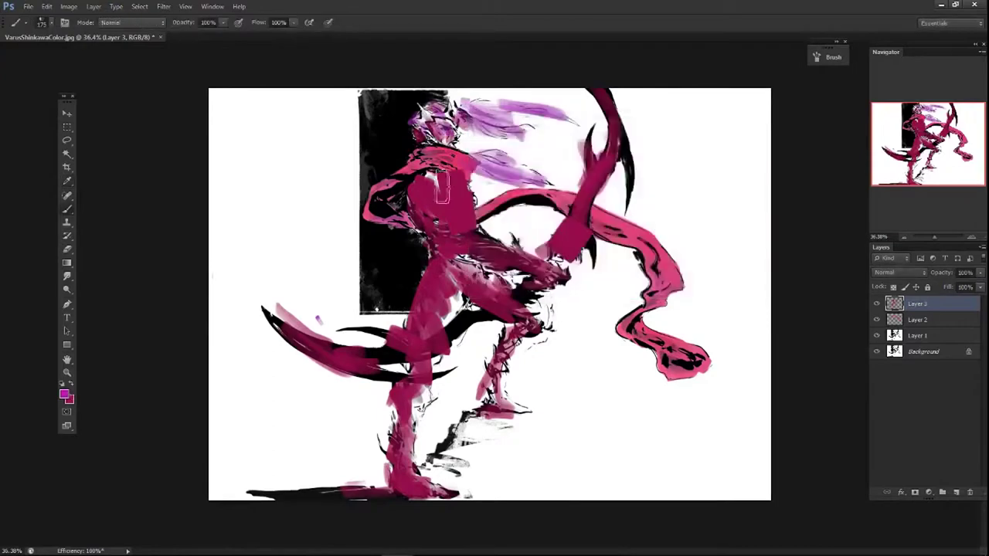
{"action": "left_click_drag", "start_coordinate": [433, 178], "coordinate": [452, 201]}
{"action": "left_click_drag", "start_coordinate": [483, 278], "coordinate": [528, 345]}
- Try blending modes on Layer 3, duplicate it, hide the copy and set the original to Color
{"action": "key", "text": "shift+alt+o"}
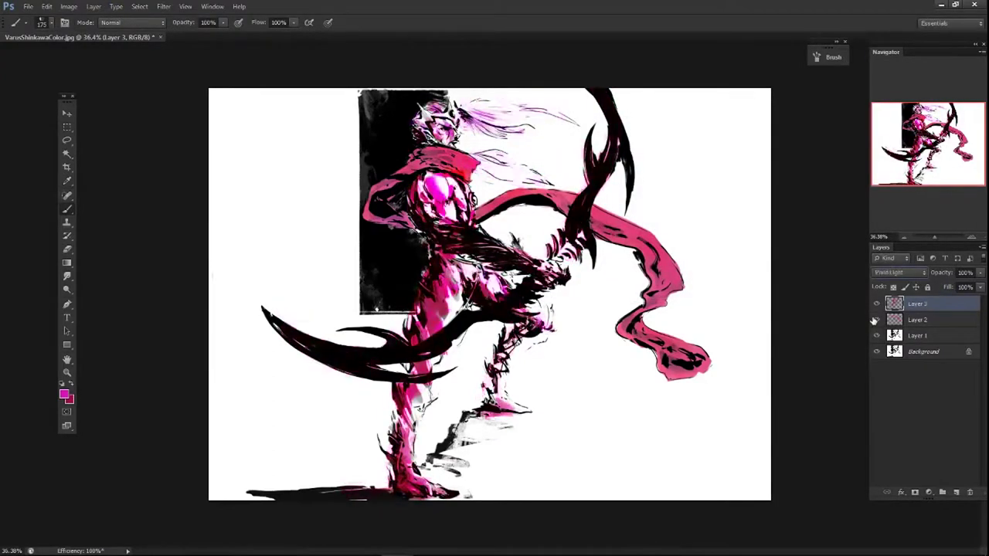
{"action": "key", "text": "shift+alt+m"}
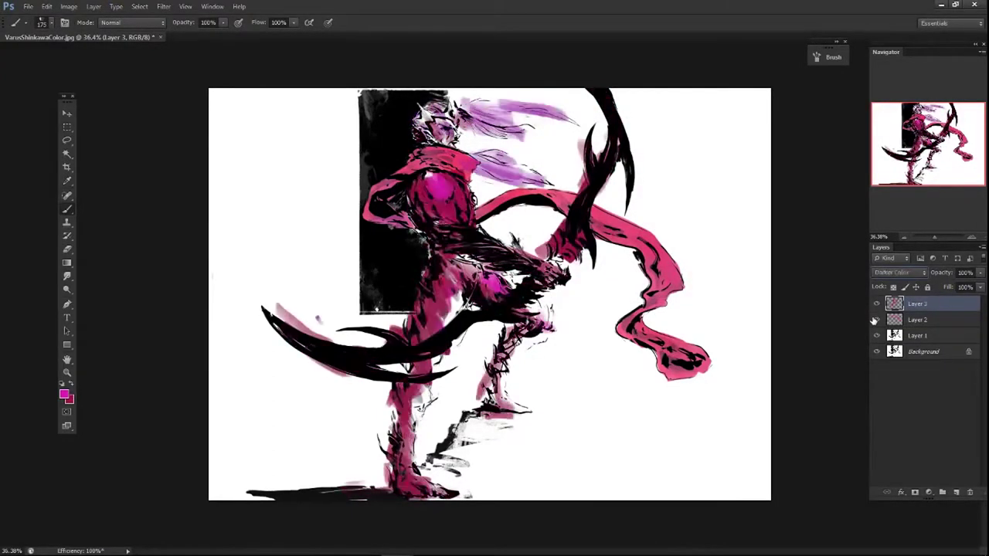
{"action": "key", "text": "ctrl+j"}
{"action": "left_click", "coordinate": [876, 303]}
{"action": "key", "text": "alt+["}
{"action": "key", "text": "shift+alt+c"}
- With textured erasers, remove the excess colour around the bow, legs and hair and thin out the body tint on Layer 3 copy
{"action": "key", "text": "e"}
{"action": "key", "text": "F5"}
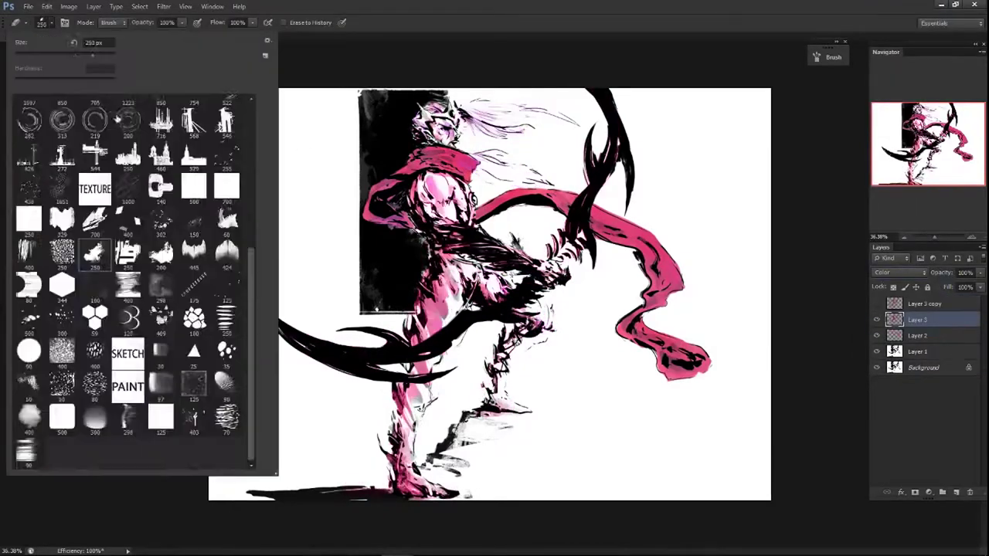
{"action": "key", "text": "F5"}
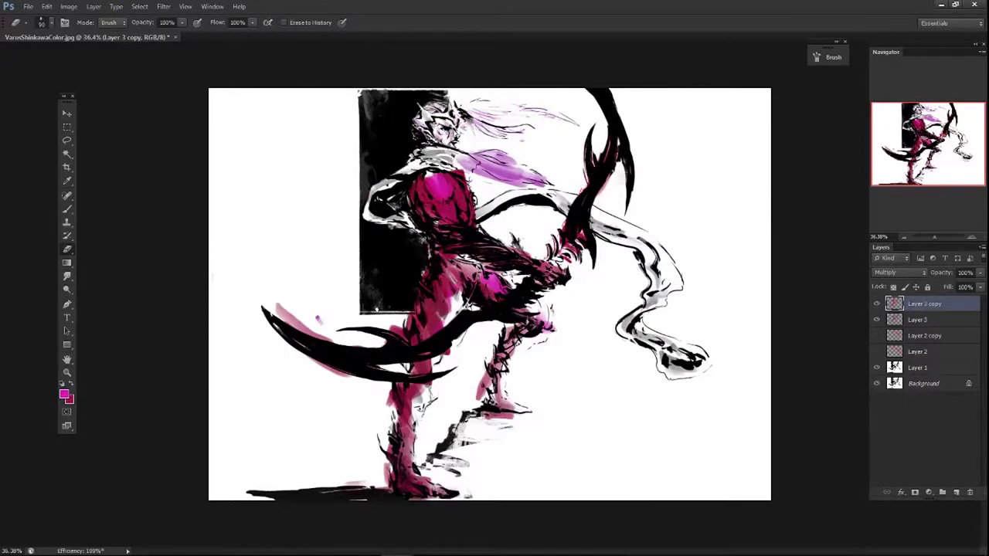
{"action": "left_click_drag", "start_coordinate": [286, 313], "coordinate": [343, 382]}
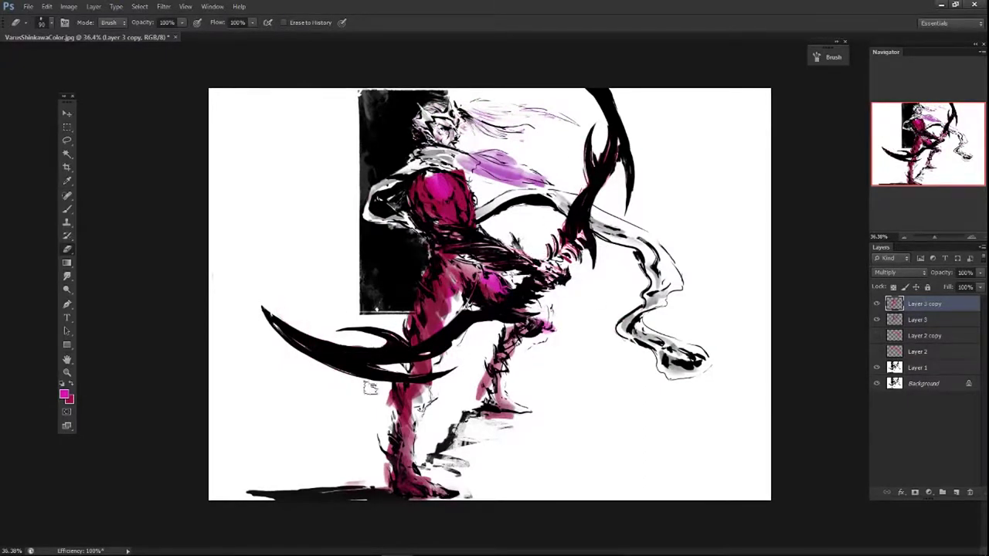
{"action": "mouse_move", "coordinate": [533, 324]}
{"action": "left_mouse_down"}
{"action": "mouse_move", "coordinate": [477, 421]}
{"action": "mouse_move", "coordinate": [402, 479]}
{"action": "mouse_move", "coordinate": [437, 199]}
{"action": "mouse_move", "coordinate": [452, 197]}
{"action": "mouse_move", "coordinate": [425, 193]}
{"action": "mouse_move", "coordinate": [533, 166]}
{"action": "mouse_move", "coordinate": [479, 231]}
{"action": "left_mouse_up"}
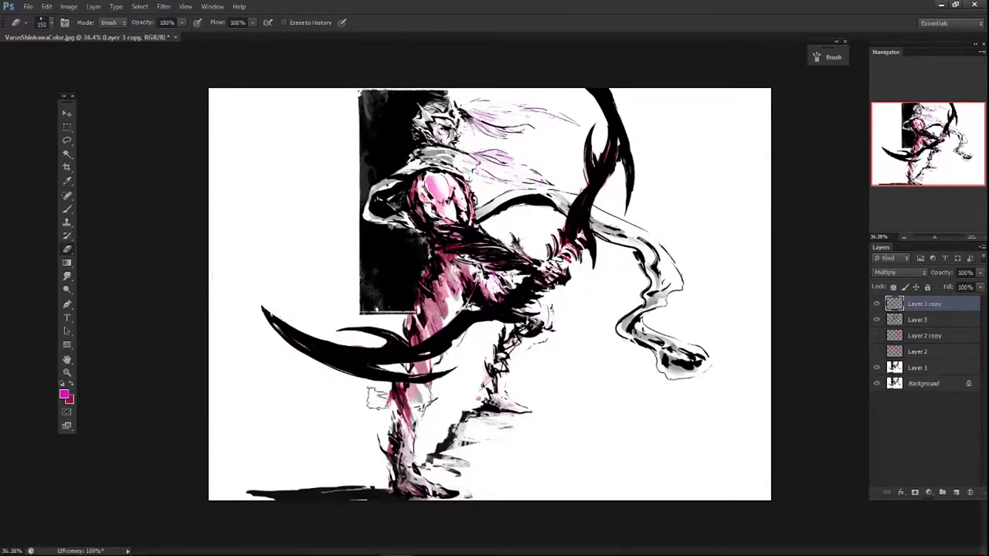
- Delete the original Layer 3 and select Layer 1
{"action": "left_click", "coordinate": [885, 319]}
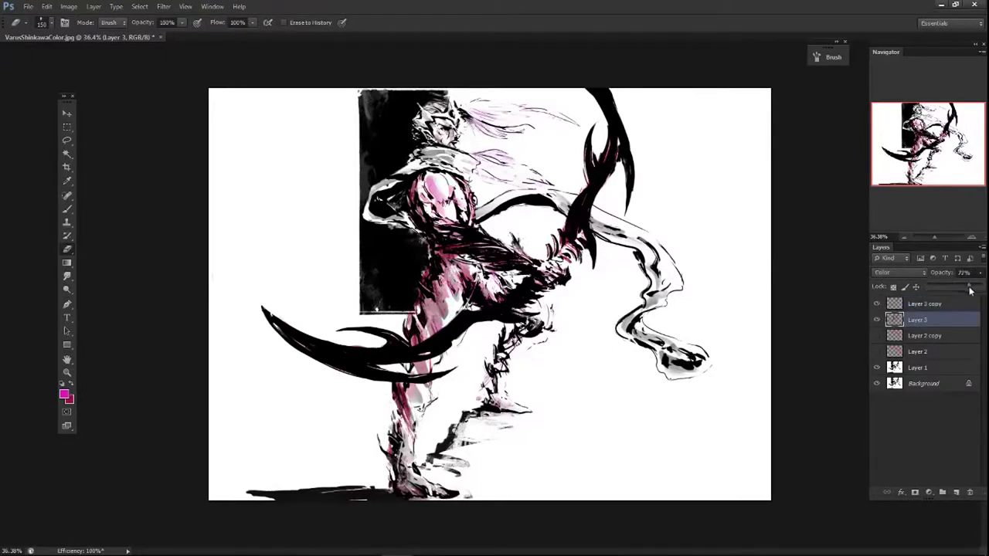
{"action": "key", "text": "Delete"}
{"action": "left_click", "coordinate": [913, 350]}
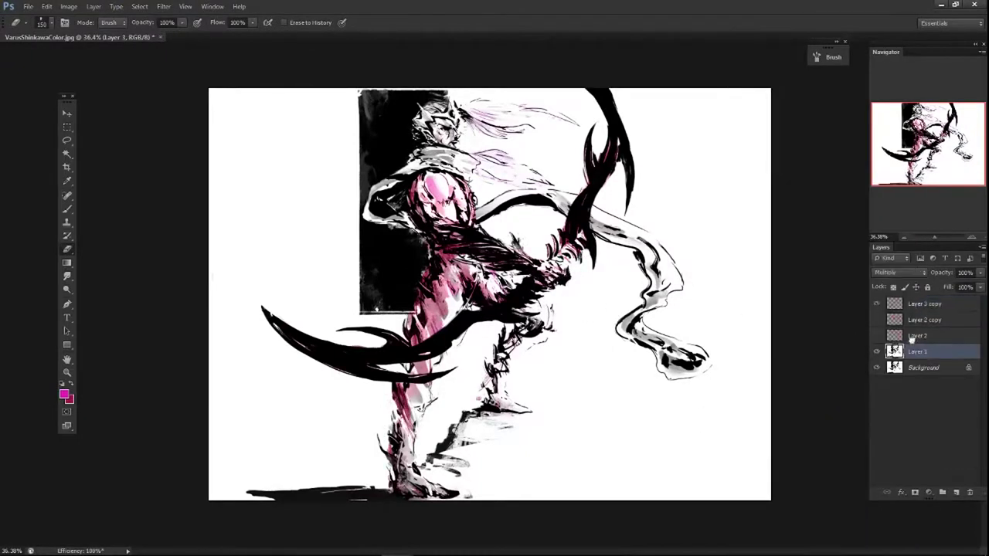
- Paint dark maroon over the arm, legs and ground shadow and plum over the shoulder on Layer 2
{"action": "mouse_move", "coordinate": [433, 262]}
{"action": "left_mouse_down"}
{"action": "mouse_move", "coordinate": [409, 324]}
{"action": "mouse_move", "coordinate": [402, 494]}
{"action": "mouse_move", "coordinate": [472, 421]}
{"action": "mouse_move", "coordinate": [356, 495]}
{"action": "left_mouse_up"}
{"action": "left_click_drag", "start_coordinate": [437, 231], "coordinate": [556, 282]}
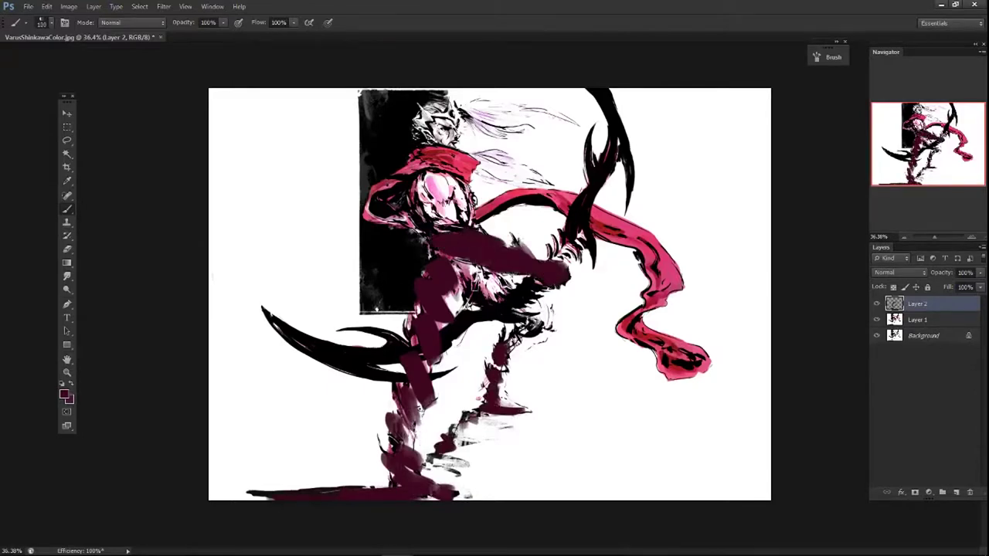
{"action": "left_click_drag", "start_coordinate": [472, 270], "coordinate": [540, 340]}
{"action": "left_click", "coordinate": [64, 395]}
{"action": "left_click_drag", "start_coordinate": [417, 170], "coordinate": [456, 232]}
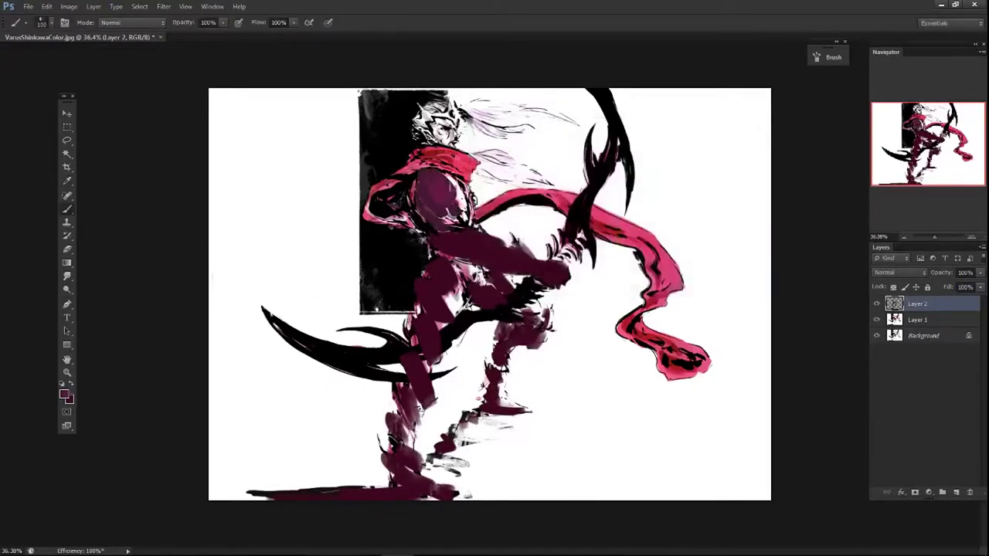
{"action": "mouse_move", "coordinate": [464, 178]}
{"action": "left_mouse_down"}
{"action": "mouse_move", "coordinate": [417, 232]}
{"action": "mouse_move", "coordinate": [445, 295]}
{"action": "mouse_move", "coordinate": [418, 340]}
{"action": "left_mouse_up"}
- Brush dark indigo over the torso, thighs, lower legs and the rocks behind the foot on Layer 2
{"action": "left_click", "coordinate": [64, 395]}
{"action": "left_click", "coordinate": [64, 395]}
{"action": "left_click_drag", "start_coordinate": [456, 278], "coordinate": [529, 325]}
{"action": "left_click_drag", "start_coordinate": [394, 377], "coordinate": [386, 462]}
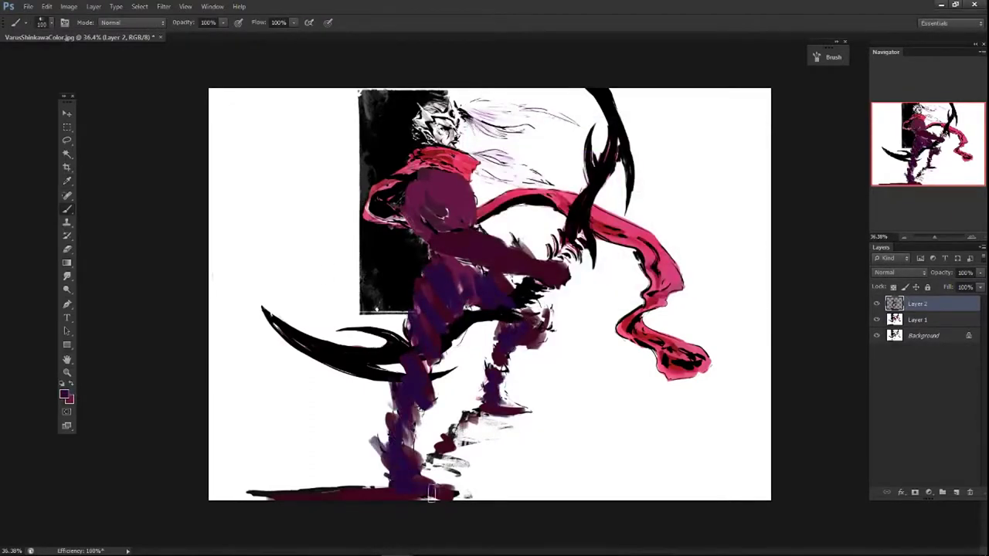
{"action": "left_click_drag", "start_coordinate": [479, 417], "coordinate": [432, 472]}
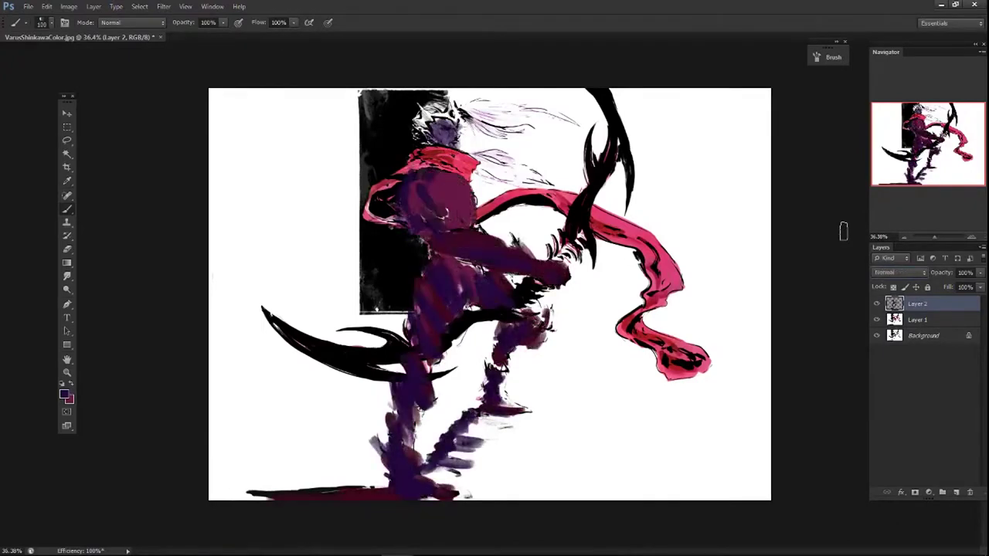
- Set Layer 2 to the Color blending mode and merge it into Layer 1
{"action": "key", "text": "shift+alt+c"}
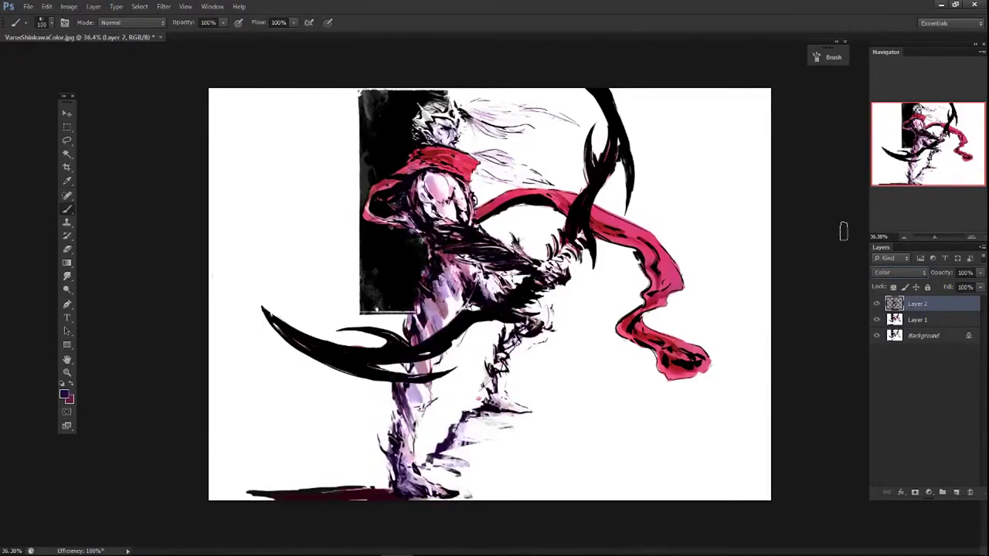
{"action": "right_click", "coordinate": [919, 303]}
{"action": "left_click", "coordinate": [819, 431]}
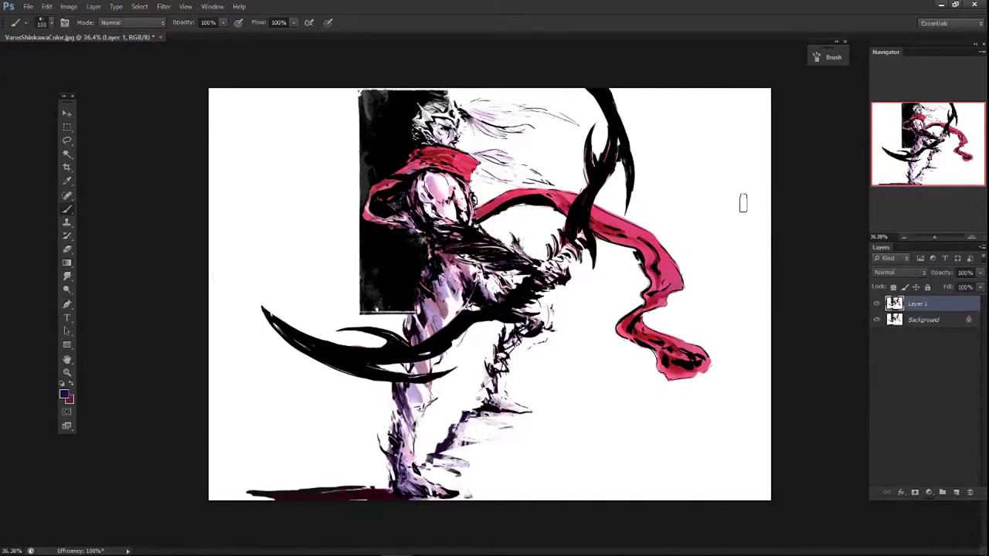
- Pick a lavender based on Varus_0.jpg and paint the hair with it on a new Layer 2
{"action": "key", "text": "ctrl+Tab"}
{"action": "key", "text": "ctrl+Tab"}
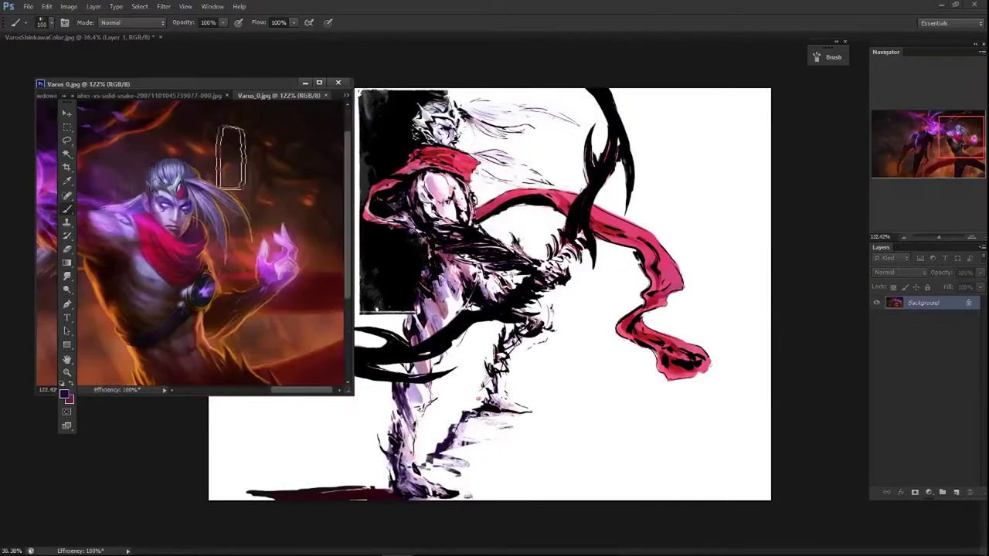
{"action": "key", "text": "i"}
{"action": "left_click", "coordinate": [64, 394]}
{"action": "key", "text": "Return"}
{"action": "key", "text": "b"}
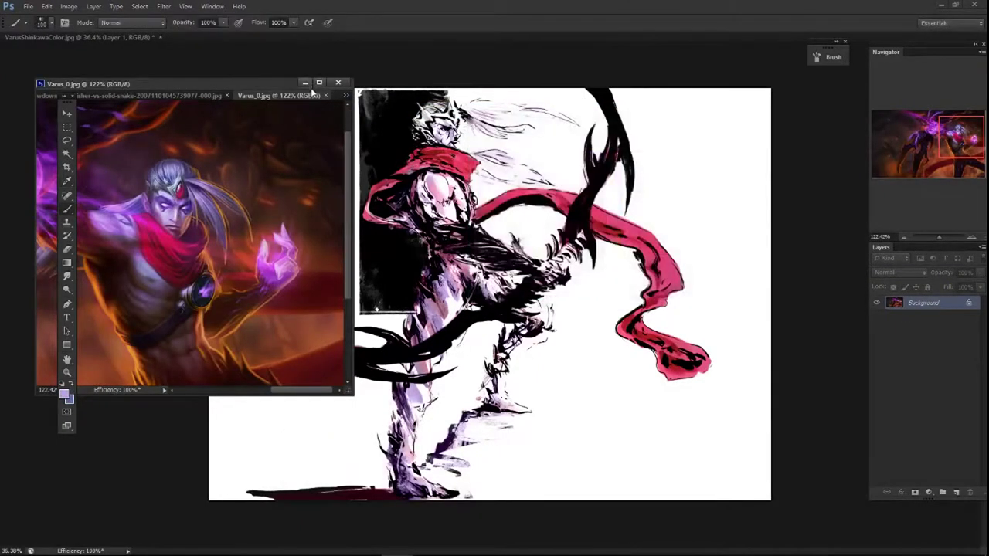
{"action": "key", "text": "ctrl+Tab"}
{"action": "key", "text": "shift+ctrl+alt+n"}
{"action": "mouse_move", "coordinate": [464, 108]}
{"action": "left_mouse_down"}
{"action": "mouse_move", "coordinate": [541, 122]}
{"action": "mouse_move", "coordinate": [478, 176]}
{"action": "left_mouse_up"}
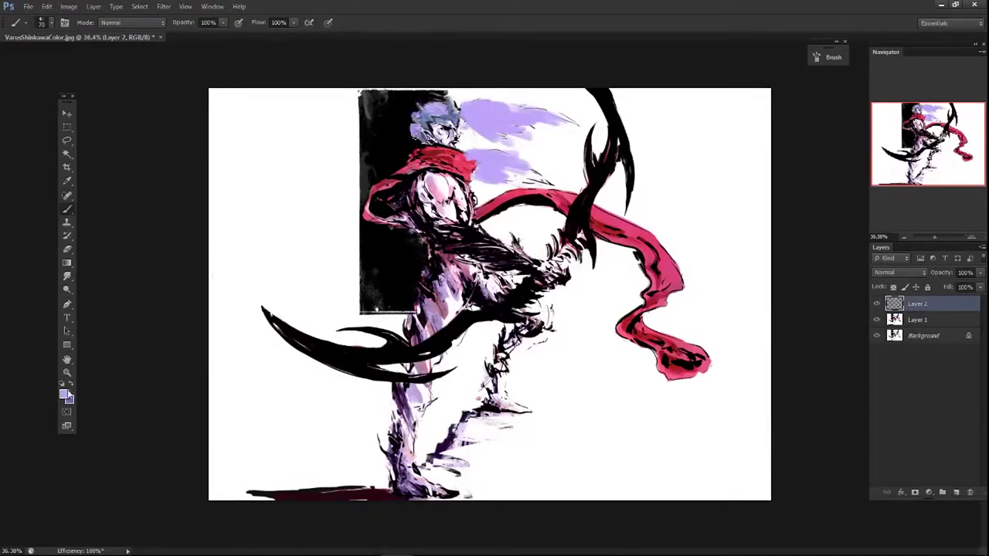
- Choose a light tan and paint it over the face, shoulder, waist and hand on a new Layer 3
{"action": "left_click", "coordinate": [64, 394]}
{"action": "key", "text": "Return"}
{"action": "mouse_move", "coordinate": [434, 125]}
{"action": "left_mouse_down"}
{"action": "mouse_move", "coordinate": [422, 197]}
{"action": "mouse_move", "coordinate": [430, 215]}
{"action": "mouse_move", "coordinate": [456, 224]}
{"action": "left_mouse_up"}
{"action": "key", "text": "shift+ctrl+alt+n"}
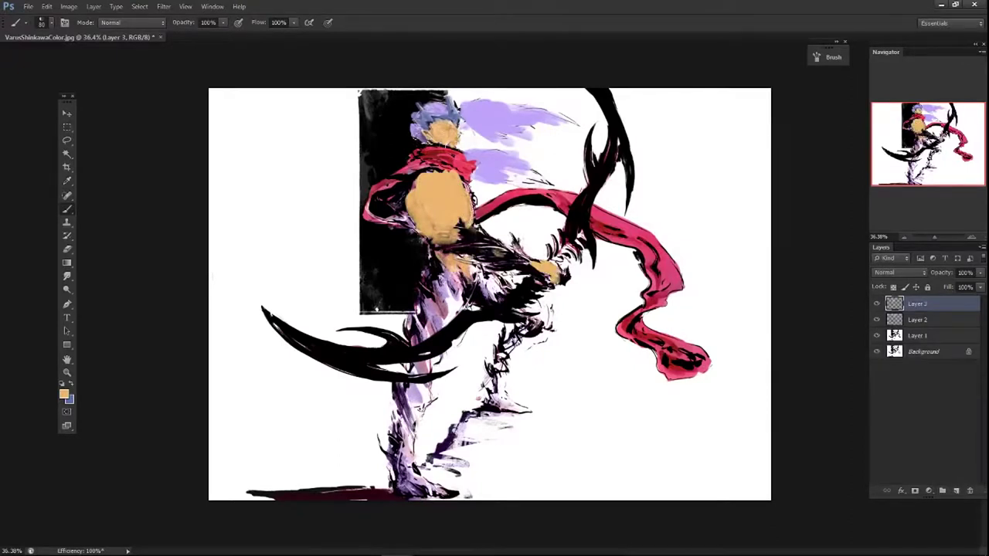
- Set Layer 3 to the Hue blending mode and shift its tan towards pink with Hue/Saturation
{"action": "key", "text": "shift+alt+o"}
{"action": "key", "text": "ctrl+u"}
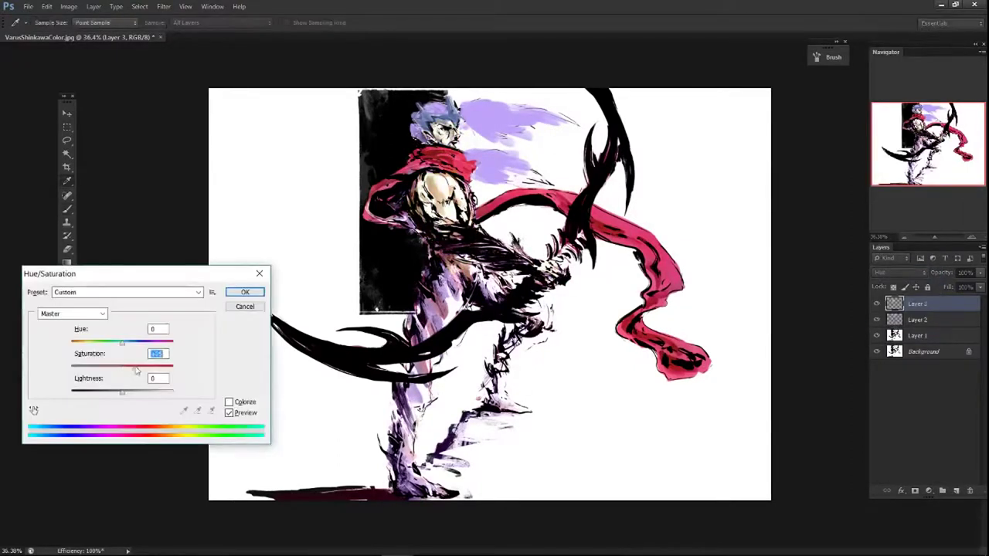
{"action": "left_click_drag", "start_coordinate": [121, 343], "coordinate": [91, 344]}
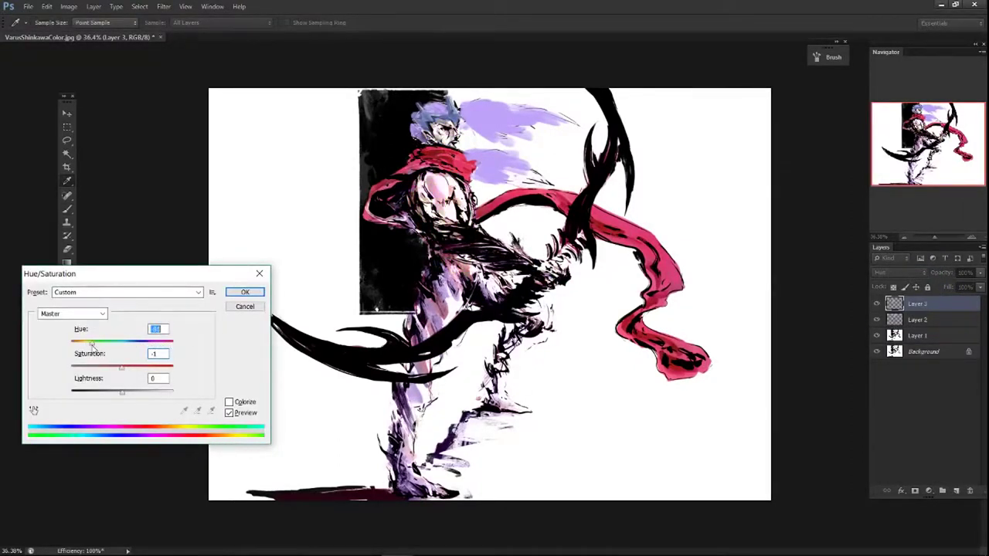
{"action": "key", "text": "Return"}
{"action": "key", "text": "b"}
- Step Layer 2 through different blending modes to tint the hair and headpiece beneath the ink lines, and ready the Eraser
{"action": "left_click", "coordinate": [900, 272]}
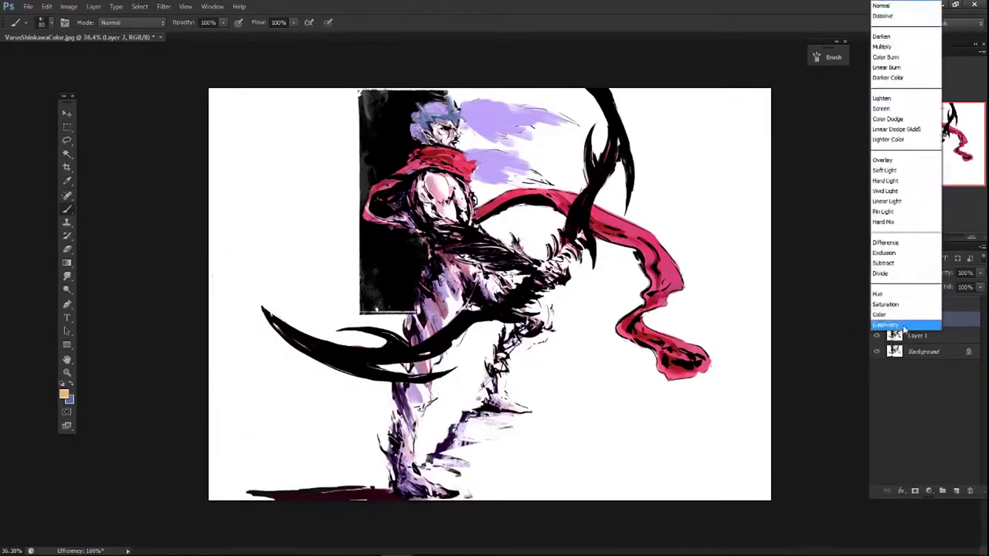
{"action": "left_click", "coordinate": [889, 320]}
{"action": "left_click", "coordinate": [901, 320]}
{"action": "key", "text": "Down"}
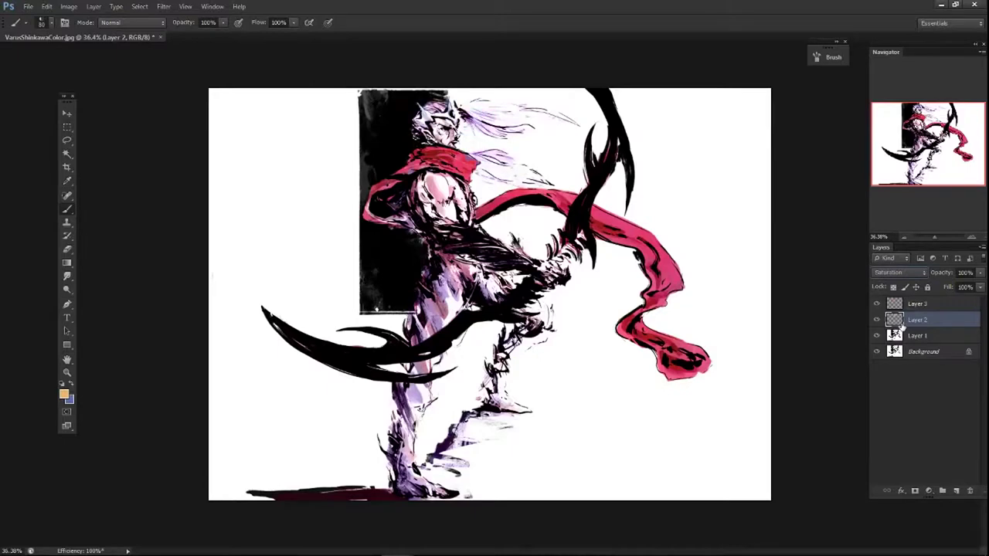
{"action": "key", "text": "Up"}
{"action": "key", "text": "Up"}
{"action": "key", "text": "Up"}
{"action": "key", "text": "Up"}
{"action": "key", "text": "Up"}
{"action": "key", "text": "Up"}
{"action": "key", "text": "Up"}
{"action": "key", "text": "e"}
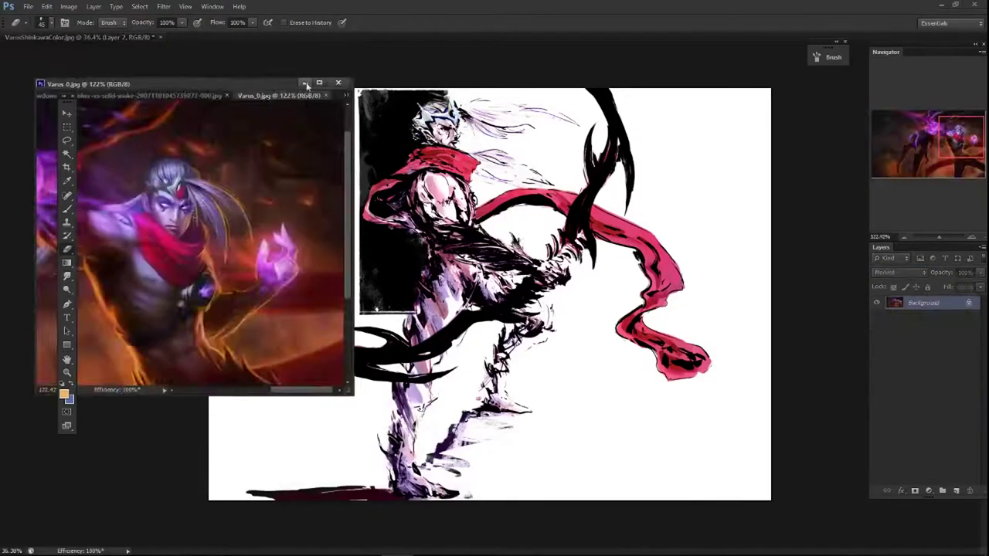
- Paint the headpiece's gem red on a new Layer 4 in Lighten mode at 96% opacity, and merge the colour layers into Layer 2
{"action": "key", "text": "b"}
{"action": "key", "text": "ctrl+shift+alt+n"}
{"action": "left_click", "coordinate": [51, 21]}
{"action": "key", "text": "Escape"}
{"action": "key", "text": "shift+alt+h"}
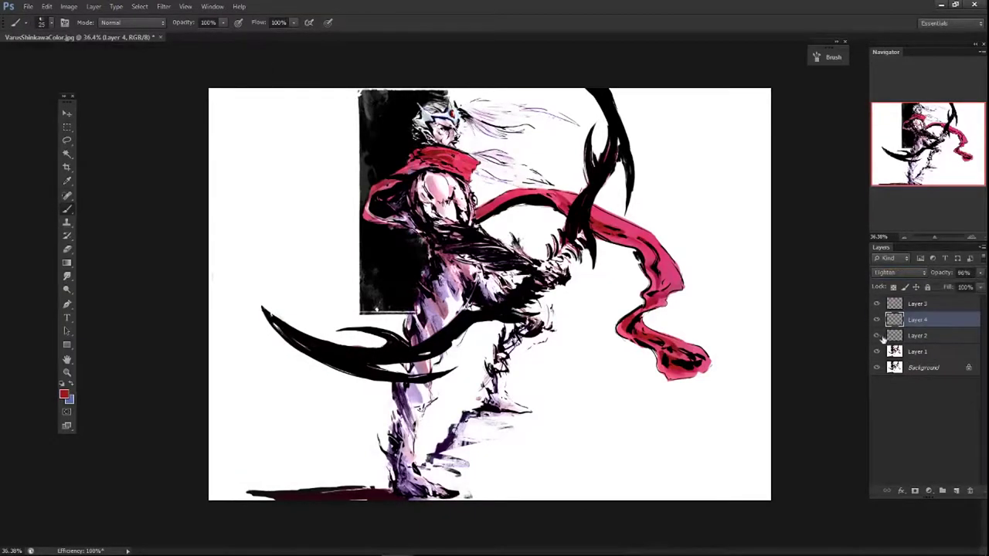
{"action": "key", "text": "ctrl+e"}
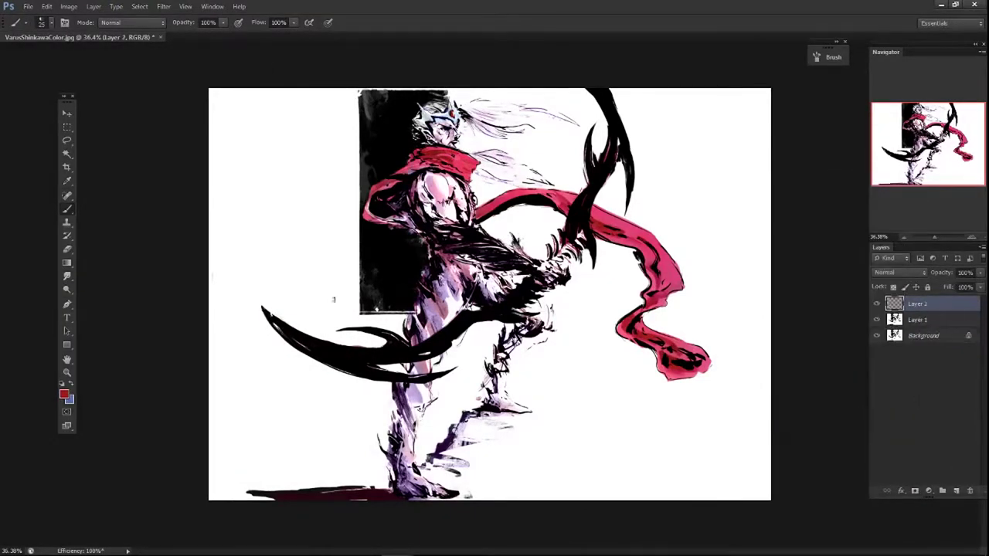
- Paint dark purple over the legs, bow arm, background block and ground on a new Layer 3
{"action": "left_click", "coordinate": [453, 144], "text": "alt"}
{"action": "left_click", "coordinate": [41, 21]}
{"action": "key", "text": "Escape"}
{"action": "key", "text": "ctrl+shift+alt+n"}
{"action": "key", "text": "x"}
{"action": "left_click", "coordinate": [64, 394]}
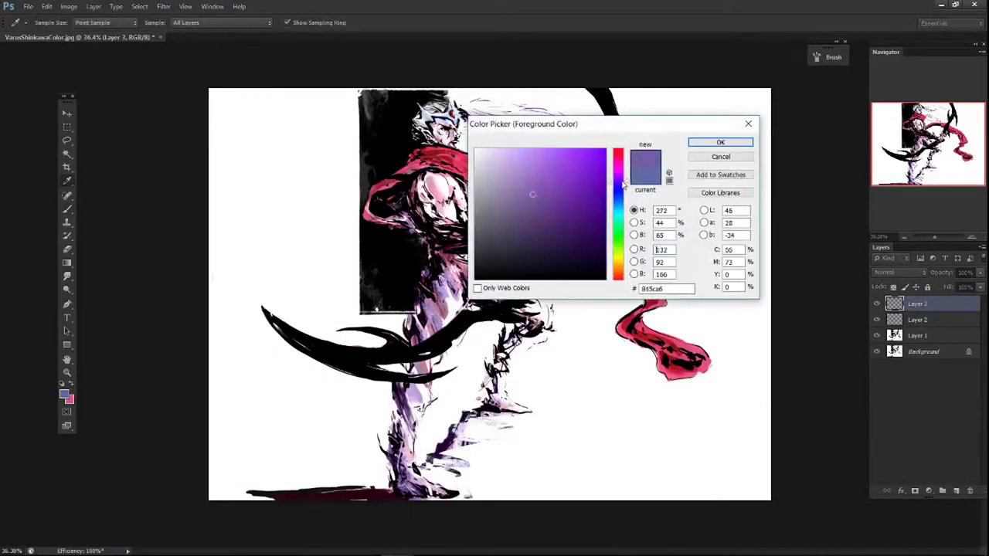
{"action": "key", "text": "Return"}
{"action": "mouse_move", "coordinate": [436, 255]}
{"action": "left_mouse_down"}
{"action": "mouse_move", "coordinate": [417, 371]}
{"action": "mouse_move", "coordinate": [312, 494]}
{"action": "left_mouse_up"}
{"action": "left_click_drag", "start_coordinate": [494, 370], "coordinate": [519, 264]}
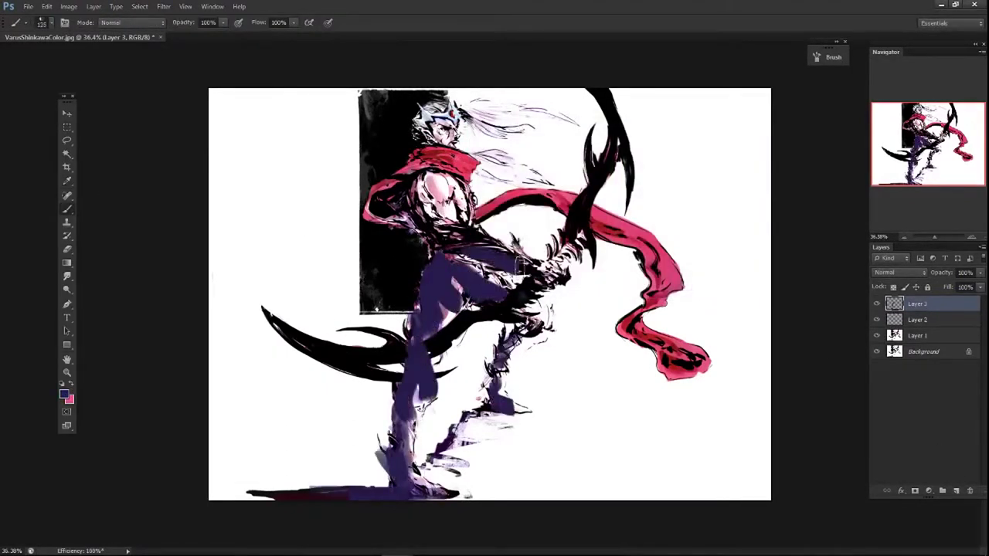
{"action": "left_click_drag", "start_coordinate": [462, 241], "coordinate": [572, 275]}
{"action": "key", "text": "e"}
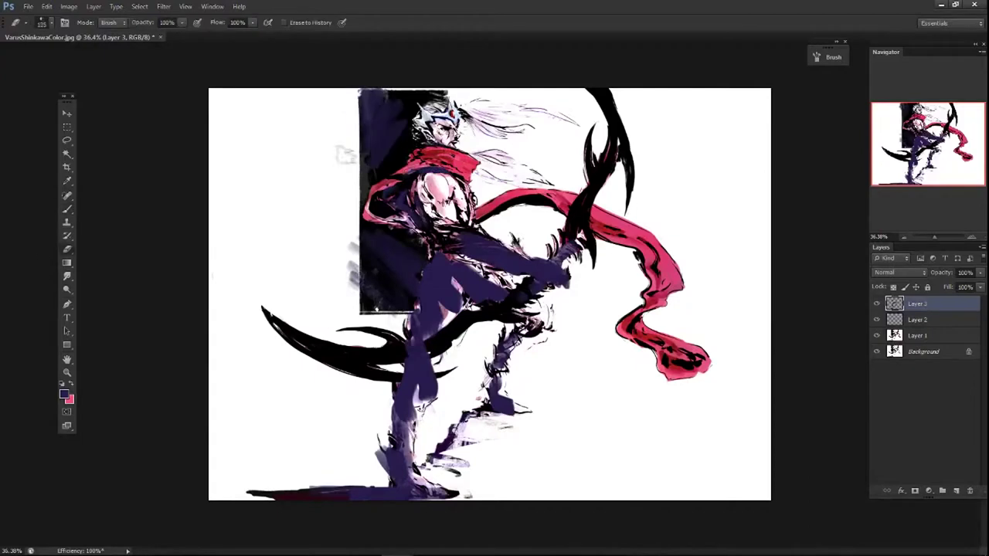
- Try Layer 3's dark purple in different blending modes, including Linear Light and Color Dodge
{"action": "key", "text": "shift+alt+o"}
{"action": "key", "text": "shift+plus"}
{"action": "key", "text": "shift+plus"}
{"action": "key", "text": "shift+plus"}
{"action": "key", "text": "shift+plus"}
{"action": "key", "text": "shift+plus"}
{"action": "key", "text": "shift+plus"}
{"action": "key", "text": "shift+plus"}
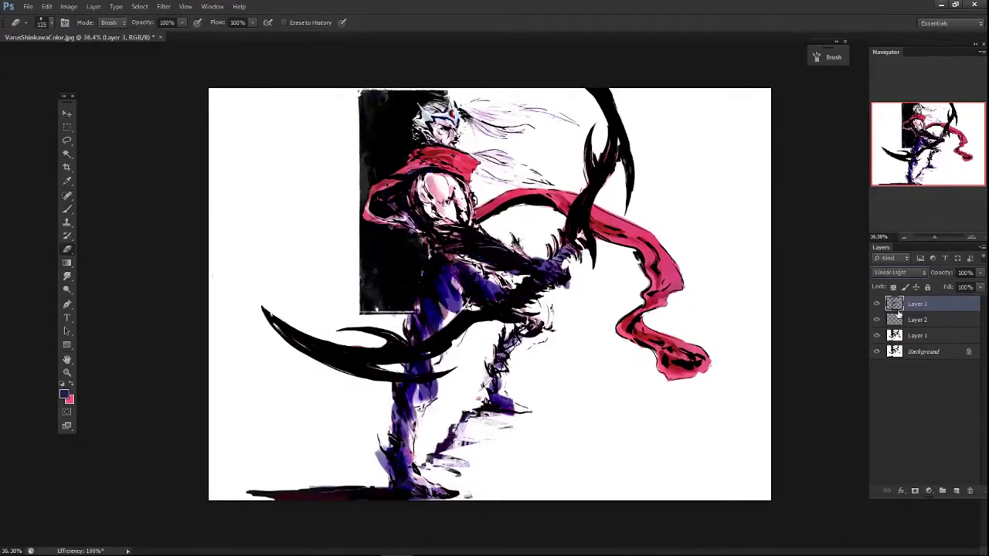
{"action": "key", "text": "shift+minus"}
{"action": "key", "text": "shift+minus"}
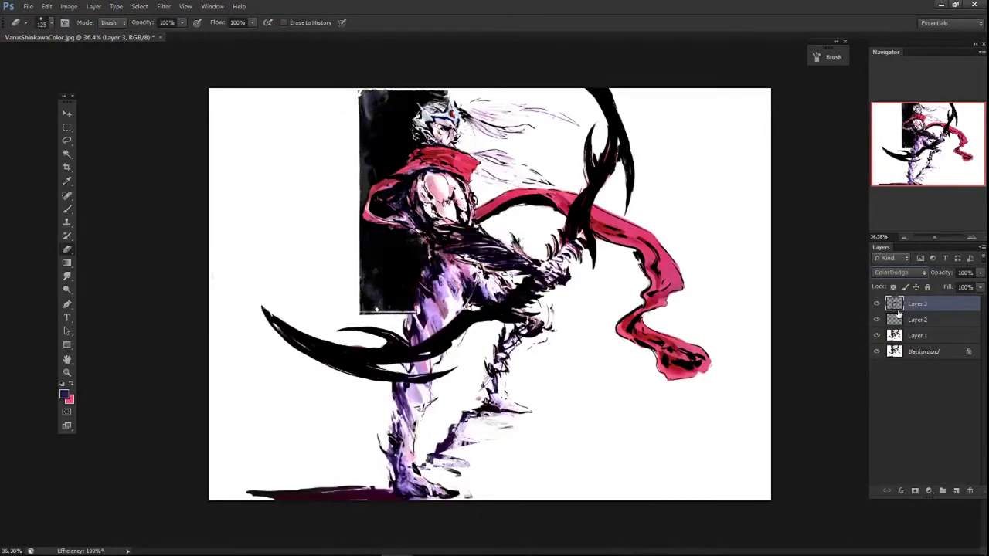
- Try Layer 3 in Darker Color mode at 61% opacity, erase excess purple from the legs, and delete the layer
{"action": "key", "text": "shift+plus"}
{"action": "key", "text": "shift+plus"}
{"action": "key", "text": "shift+plus"}
{"action": "key", "text": "shift+plus"}
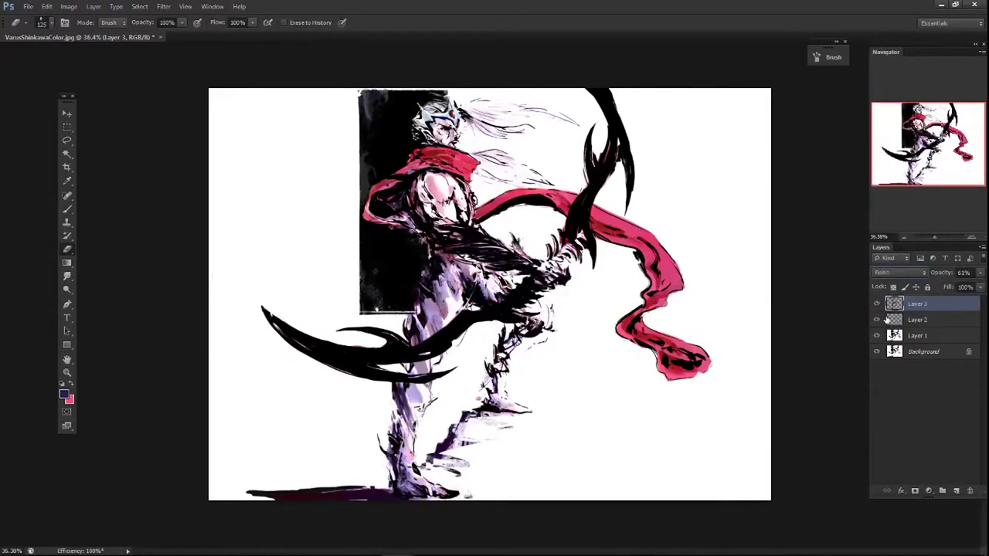
{"action": "key", "text": "shift+minus"}
{"action": "key", "text": "shift+minus"}
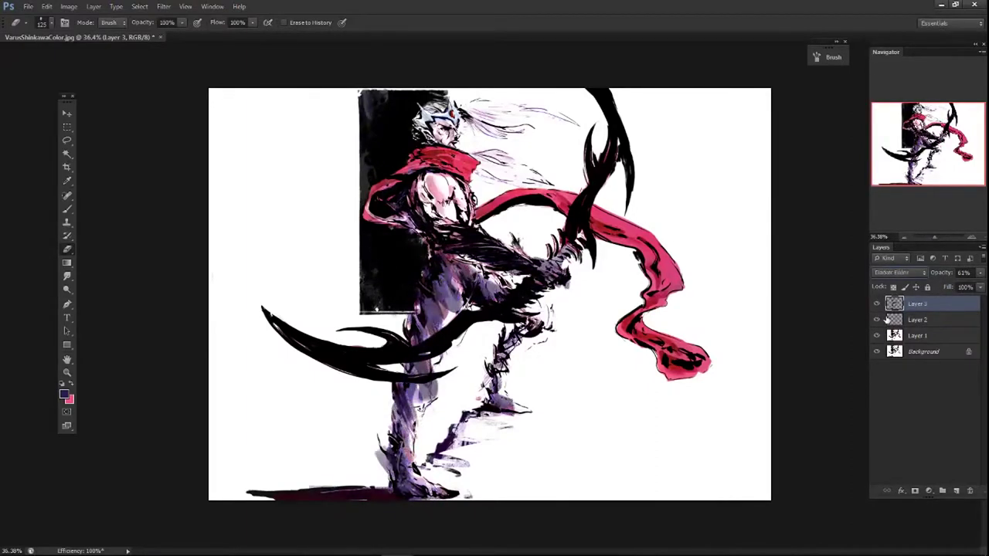
{"action": "mouse_move", "coordinate": [471, 266]}
{"action": "left_mouse_down"}
{"action": "mouse_move", "coordinate": [444, 336]}
{"action": "mouse_move", "coordinate": [433, 495]}
{"action": "left_mouse_up"}
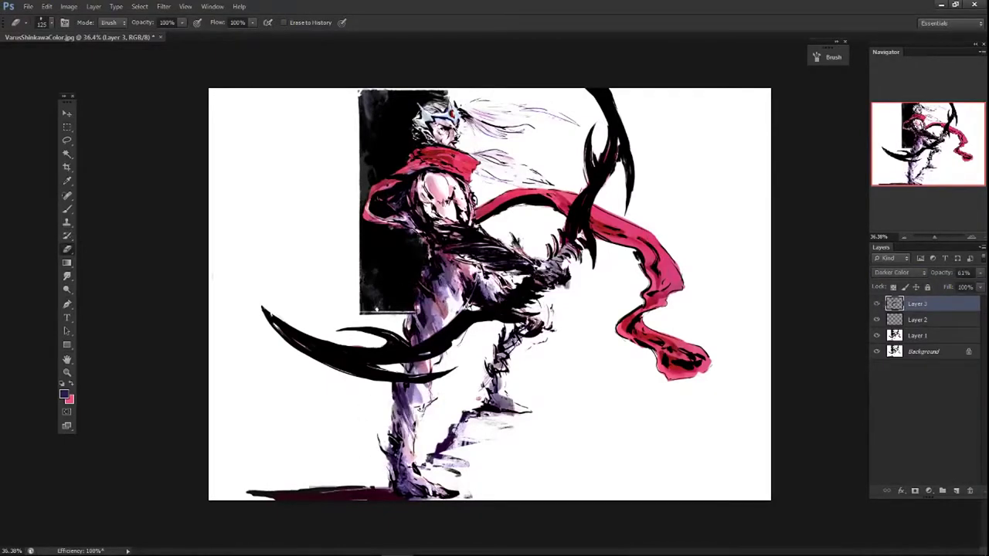
{"action": "key", "text": "Delete"}
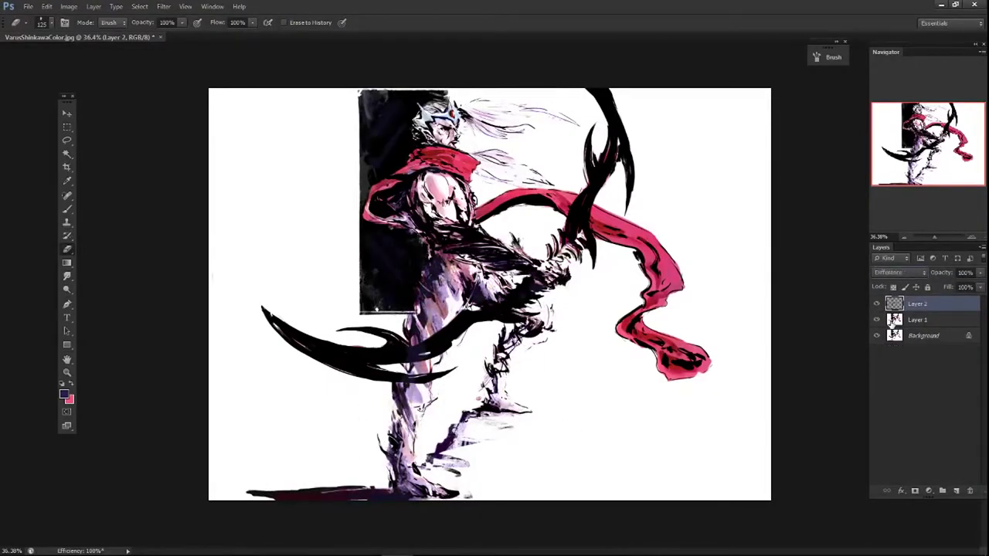
- Compare the artwork with Layer 2 hidden and shown, and blend it in Divide mode at 64% opacity
{"action": "left_click", "coordinate": [876, 304]}
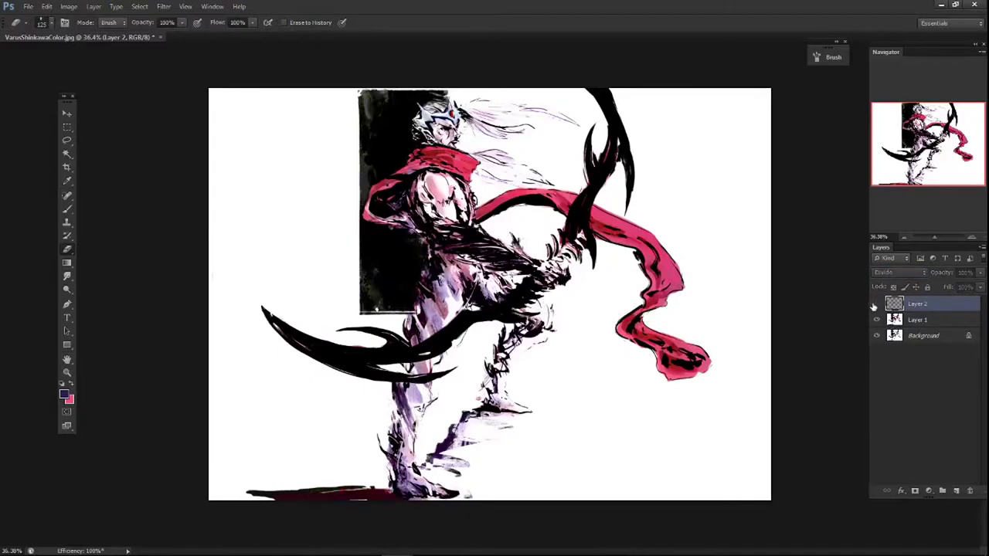
{"action": "left_click", "coordinate": [876, 305]}
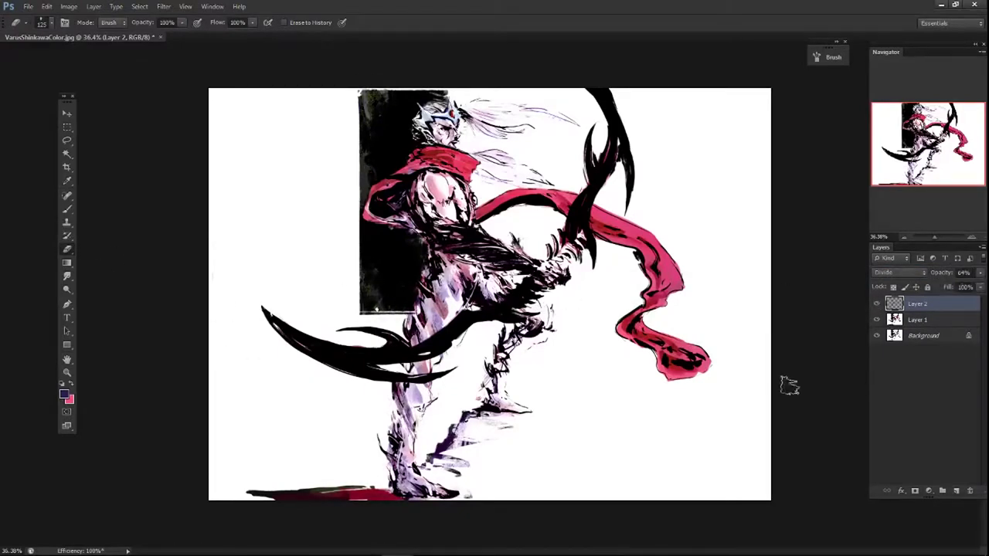
- Paint dark indigo shading strokes down both legs on a fresh Layer 2 in Normal mode
{"action": "key", "text": "b"}
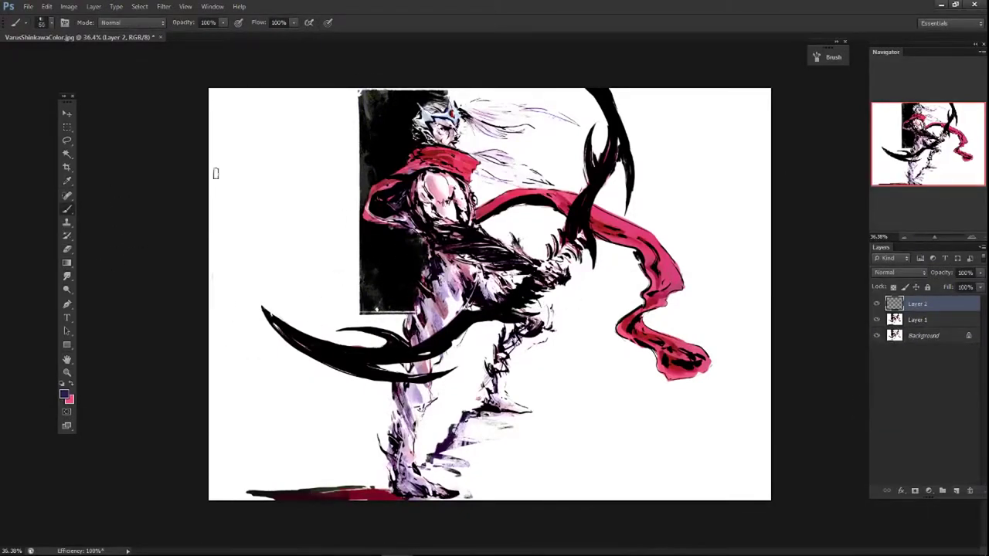
{"action": "key", "text": "["}
{"action": "key", "text": "["}
{"action": "key", "text": "["}
{"action": "mouse_move", "coordinate": [448, 254]}
{"action": "left_mouse_down"}
{"action": "mouse_move", "coordinate": [417, 338]}
{"action": "mouse_move", "coordinate": [405, 494]}
{"action": "left_mouse_up"}
{"action": "left_click_drag", "start_coordinate": [487, 278], "coordinate": [510, 348]}
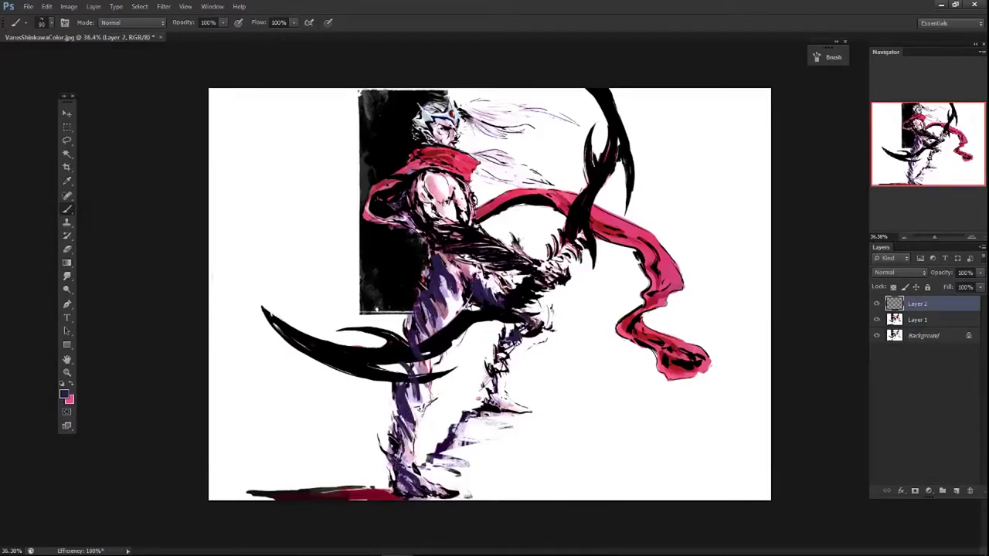
- Paint brighter violet strokes over the arm, legs and bow, and merge Layer 2 in Saturation mode into Layer 1
{"action": "left_click", "coordinate": [64, 394]}
{"action": "key", "text": "Return"}
{"action": "key", "text": "["}
{"action": "key", "text": "["}
{"action": "left_click_drag", "start_coordinate": [447, 235], "coordinate": [535, 266]}
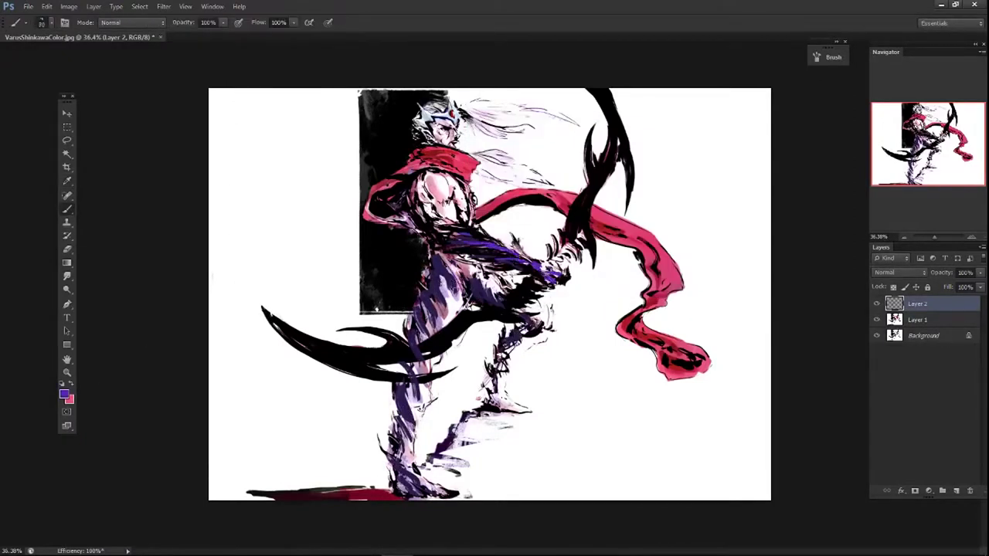
{"action": "left_click", "coordinate": [898, 272]}
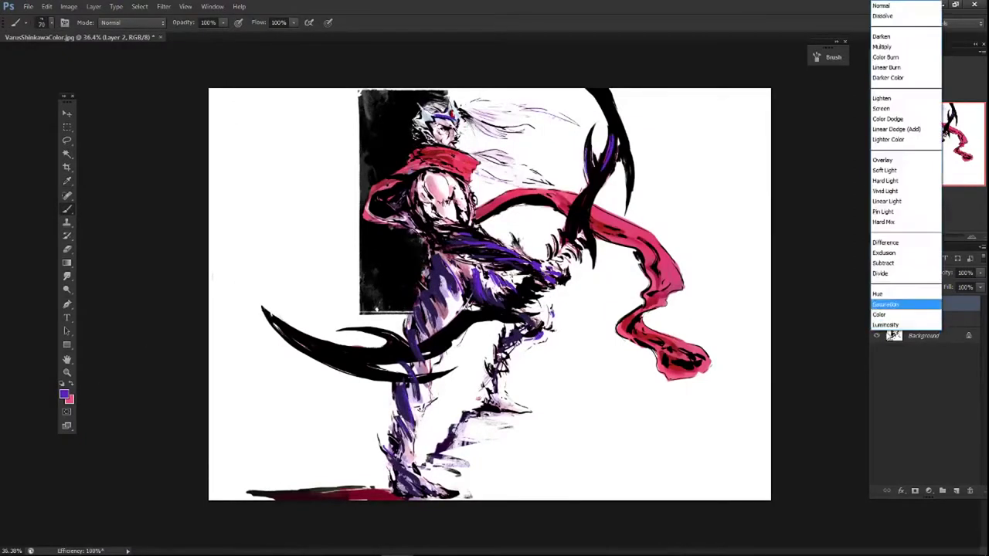
{"action": "left_click", "coordinate": [889, 303]}
{"action": "key", "text": "ctrl+e"}
- Draw hot-pink accent lines along the legs, shoulder and face on a new Layer 2 in Pin Light mode at 79% opacity
{"action": "left_click", "coordinate": [474, 242], "text": "alt"}
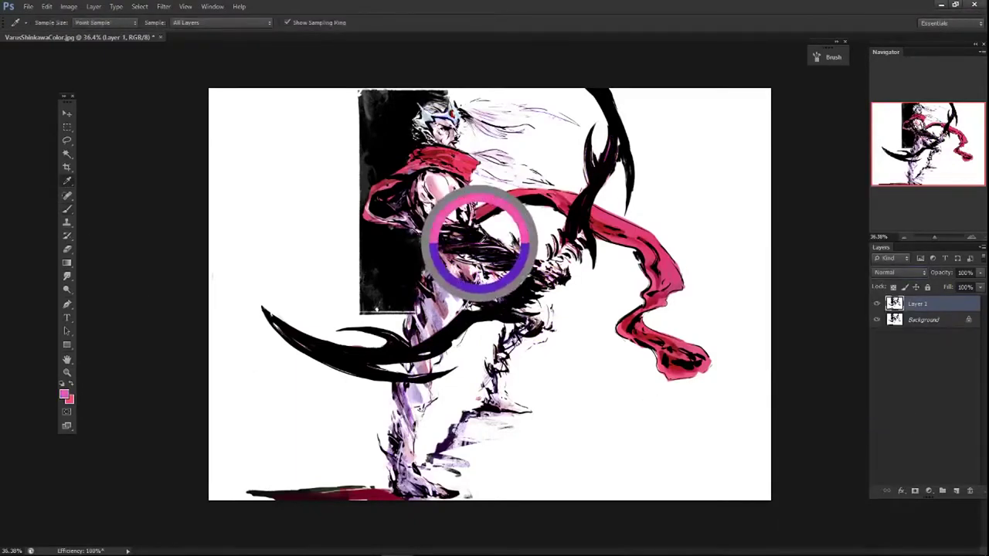
{"action": "left_click", "coordinate": [656, 251]}
{"action": "key", "text": "Return"}
{"action": "key", "text": "ctrl+shift+alt+n"}
{"action": "left_click_drag", "start_coordinate": [438, 267], "coordinate": [414, 364]}
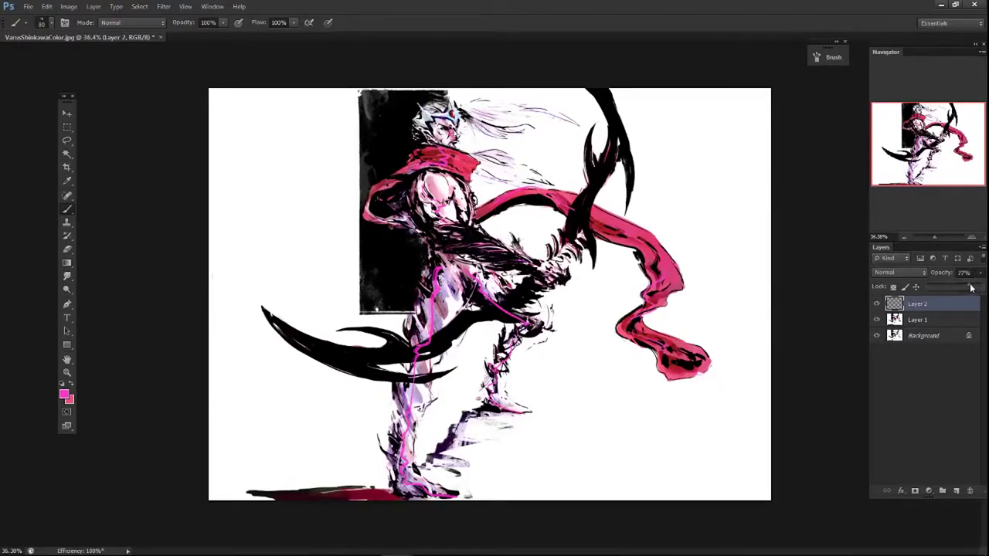
{"action": "key", "text": "shift+alt+z"}
- Erase excess pink from the accent lines and touch them up with the brush on the legs and forearm
{"action": "key", "text": "e"}
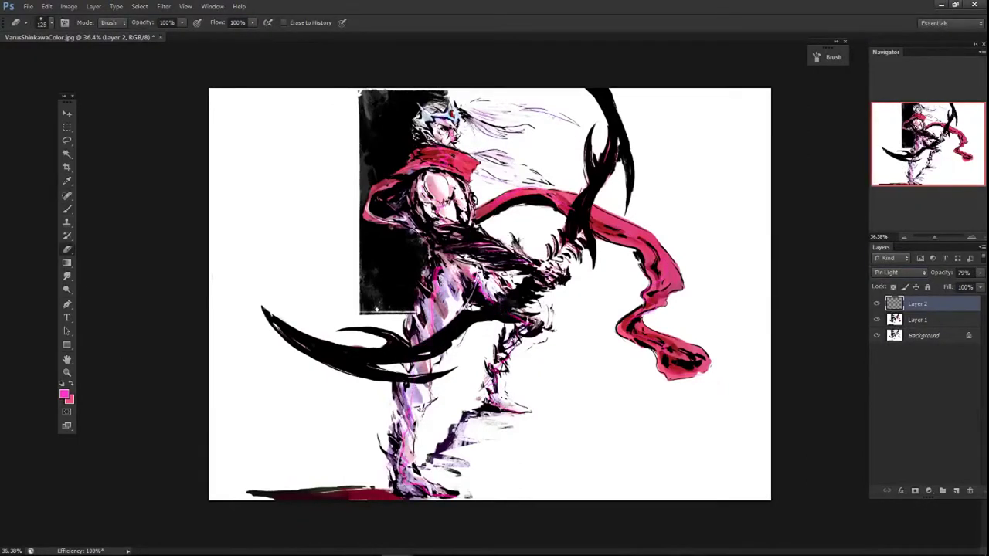
{"action": "key", "text": "b"}
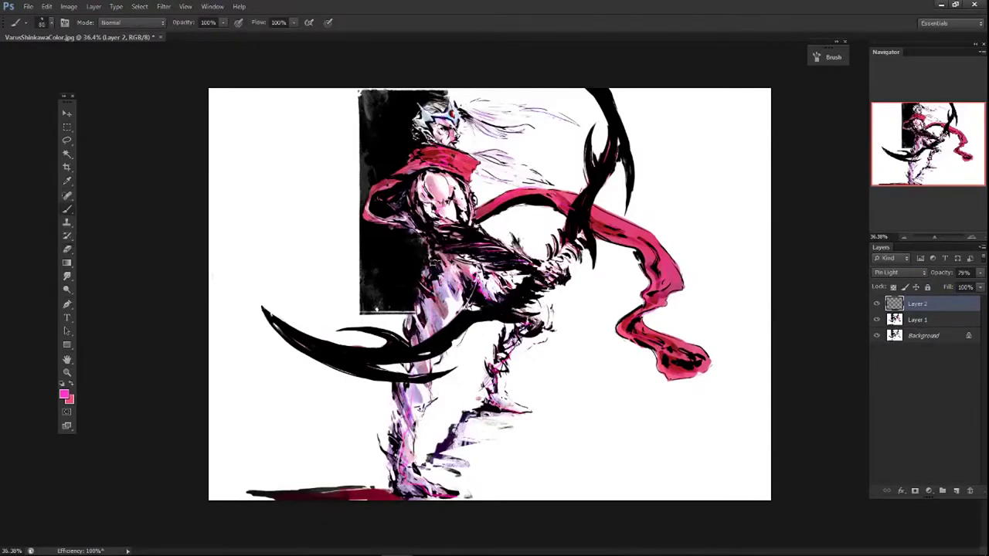
{"action": "key", "text": "e"}
{"action": "key", "text": "b"}
- Lasso the lower body, adjust its pink accents with Hue/Saturation, and merge Layer 2 into Layer 1
{"action": "key", "text": "l"}
{"action": "mouse_move", "coordinate": [224, 456]}
{"action": "left_mouse_down"}
{"action": "mouse_move", "coordinate": [418, 317]}
{"action": "mouse_move", "coordinate": [626, 379]}
{"action": "mouse_move", "coordinate": [587, 498]}
{"action": "left_mouse_up"}
{"action": "key", "text": "ctrl+u"}
{"action": "left_click_drag", "start_coordinate": [154, 378], "coordinate": [131, 378]}
{"action": "key", "text": "Return"}
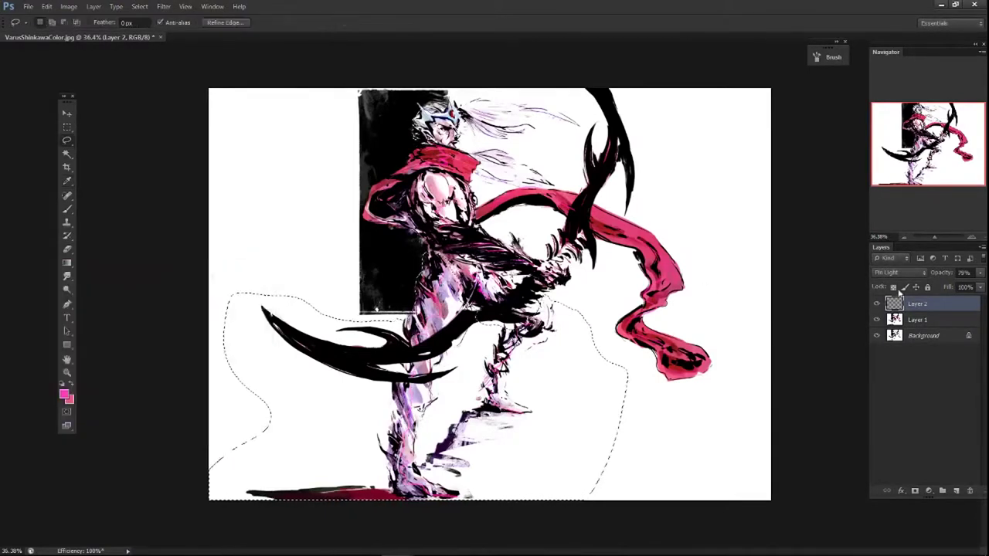
{"action": "key", "text": "ctrl+d"}
{"action": "key", "text": "ctrl+e"}
- Lasso the legs and lower bow on Layer 1 and adjust their colours with Hue/Saturation
{"action": "left_click_drag", "start_coordinate": [263, 238], "coordinate": [596, 486]}
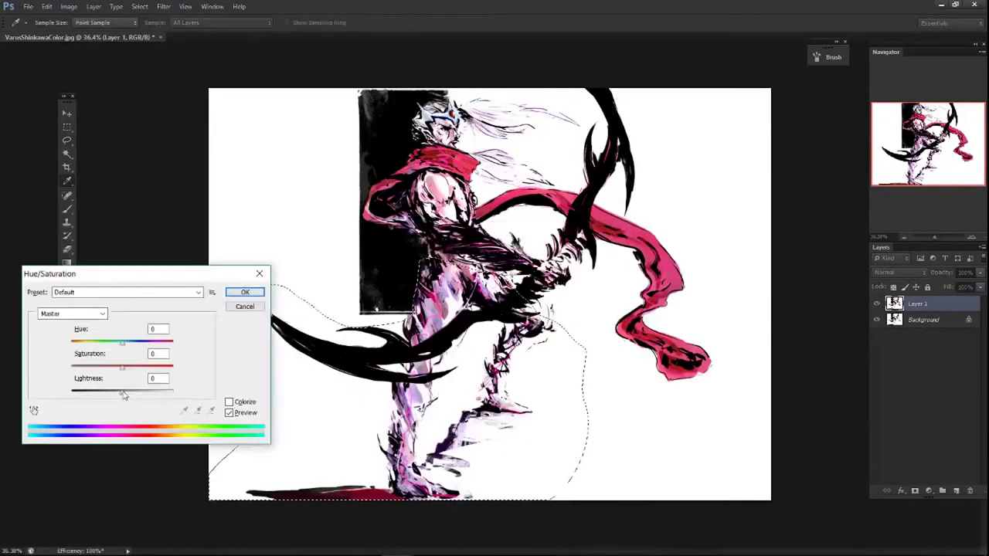
{"action": "left_click_drag", "start_coordinate": [124, 394], "coordinate": [143, 394]}
{"action": "key", "text": "Return"}
- Paint dark purple shading over the legs on a new Layer 2 and blend it in Linear Light mode at 59% opacity
{"action": "key", "text": "ctrl+shift+n"}
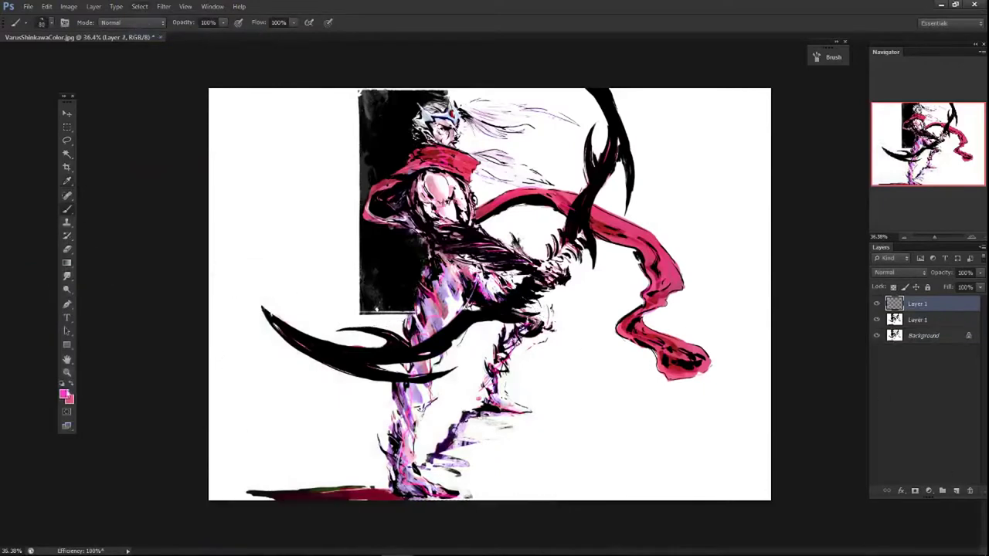
{"action": "key", "text": "ctrl+d"}
{"action": "left_click", "coordinate": [64, 395]}
{"action": "left_click", "coordinate": [618, 182]}
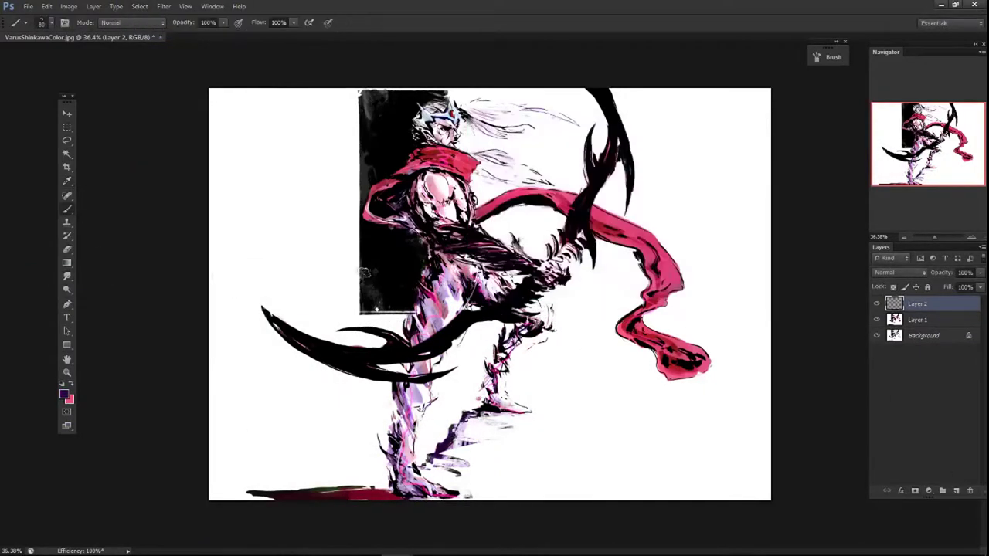
{"action": "mouse_move", "coordinate": [425, 278]}
{"action": "left_mouse_down"}
{"action": "mouse_move", "coordinate": [411, 299]}
{"action": "mouse_move", "coordinate": [421, 379]}
{"action": "mouse_move", "coordinate": [415, 500]}
{"action": "left_mouse_up"}
{"action": "key", "text": "e"}
{"action": "key", "text": "alt+shift+j"}
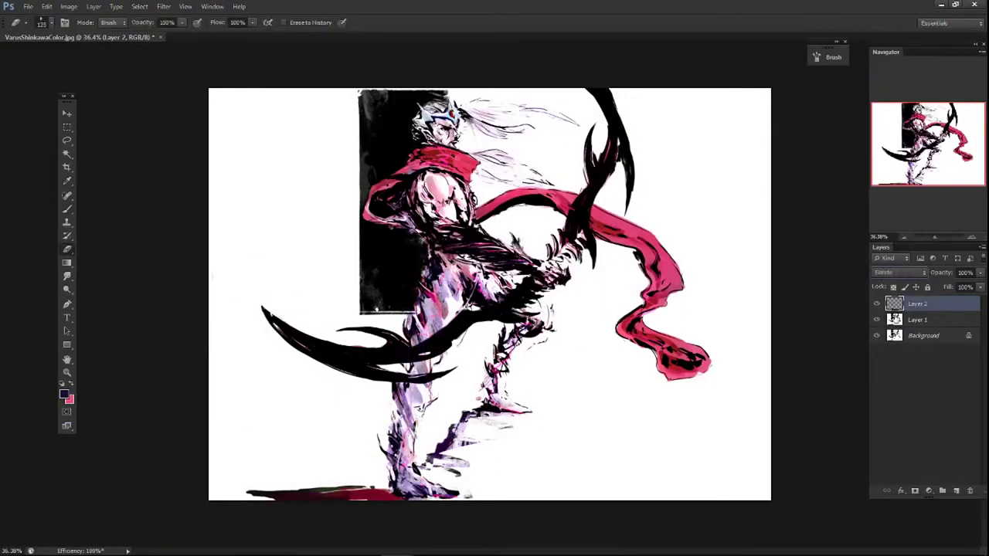
{"action": "key", "text": "b"}
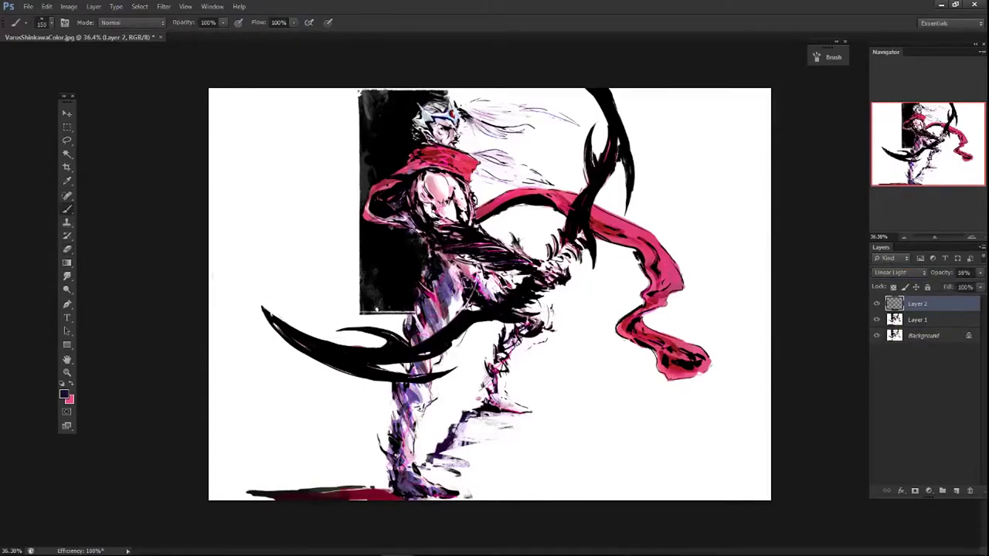
- Add bright pink accent lines along the legs and merge all layers into the Background
{"action": "key", "text": "ctrl+alt+z"}
{"action": "key", "text": "ctrl+alt+z"}
{"action": "left_click", "coordinate": [615, 211], "text": "alt"}
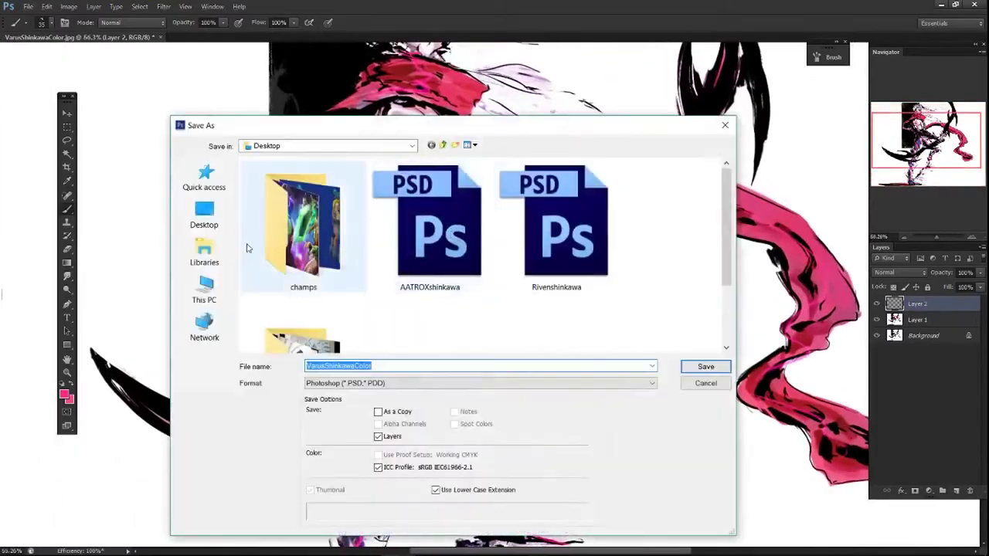
{"action": "key", "text": "Escape"}
{"action": "key", "text": "ctrl+e"}
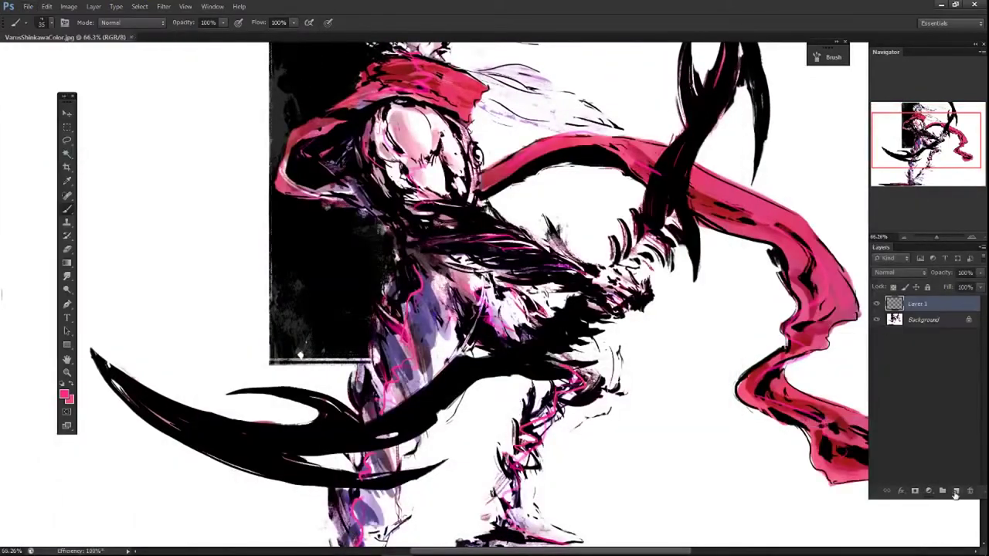
- Shade the face with dark maroon and touch up its pink accents on the new Layer 1
{"action": "left_click_drag", "start_coordinate": [541, 347], "coordinate": [145, 290]}
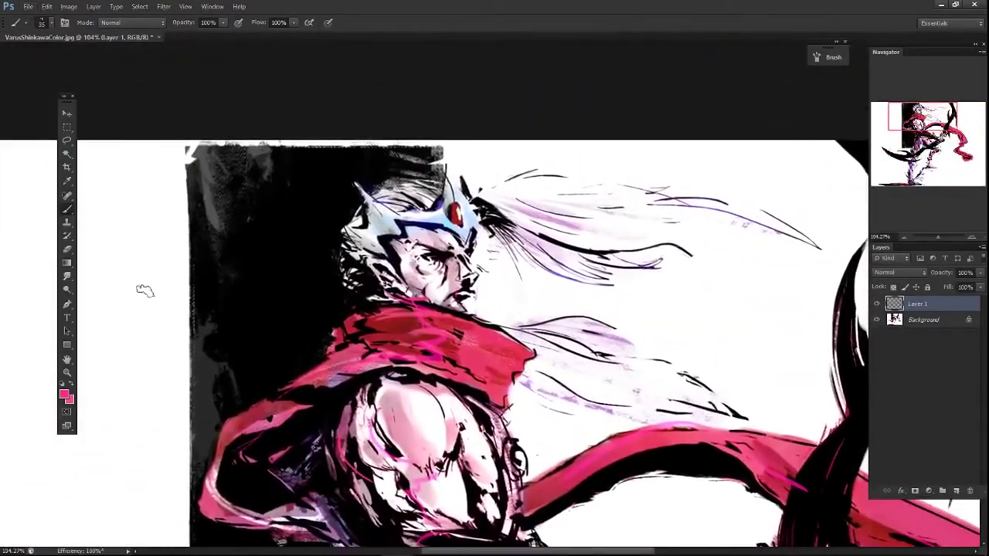
{"action": "left_click", "coordinate": [65, 395]}
{"action": "left_click", "coordinate": [721, 143]}
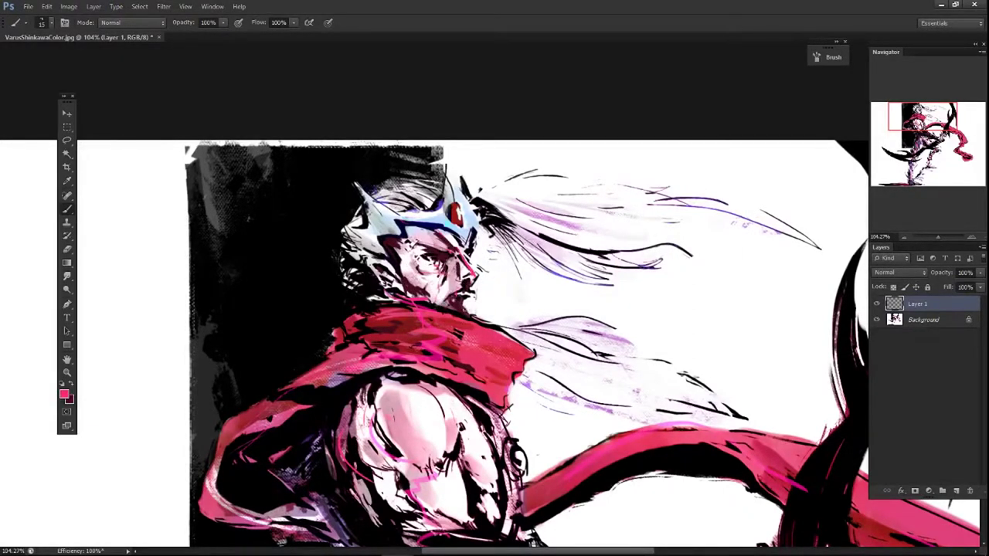
{"action": "scroll", "coordinate": [513, 255], "scroll_direction": "down", "scroll_amount": 1}
{"action": "key", "text": "e"}
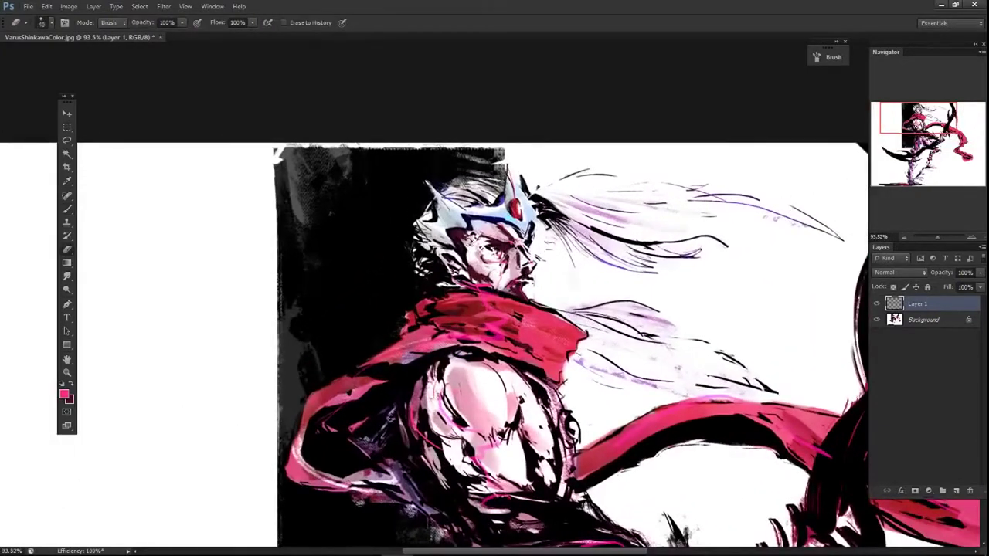
{"action": "key", "text": "b"}
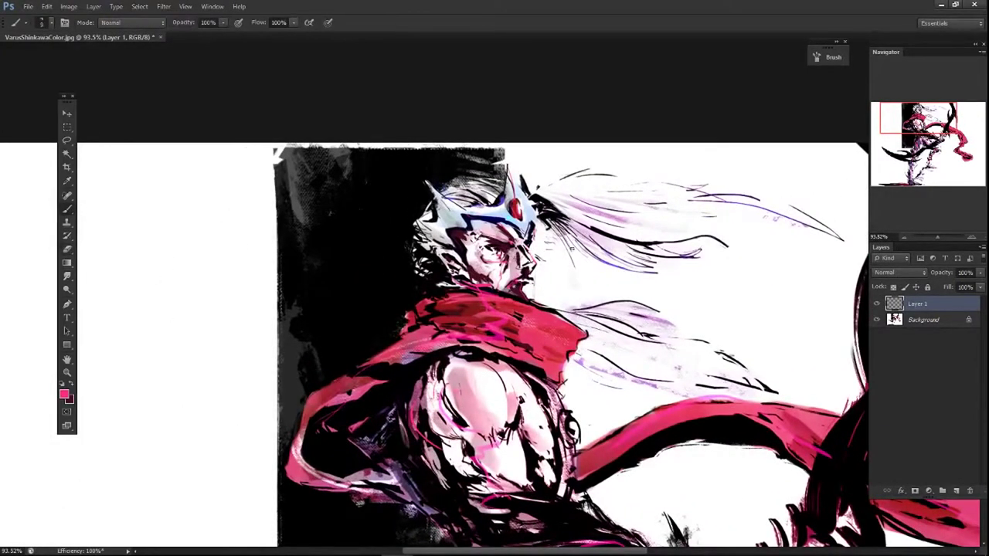
- Draw purple strands through the flowing hair and choose a different eraser brush tip
{"action": "left_click", "coordinate": [642, 379], "text": "alt"}
{"action": "key", "text": "e"}
{"action": "left_click", "coordinate": [41, 22]}
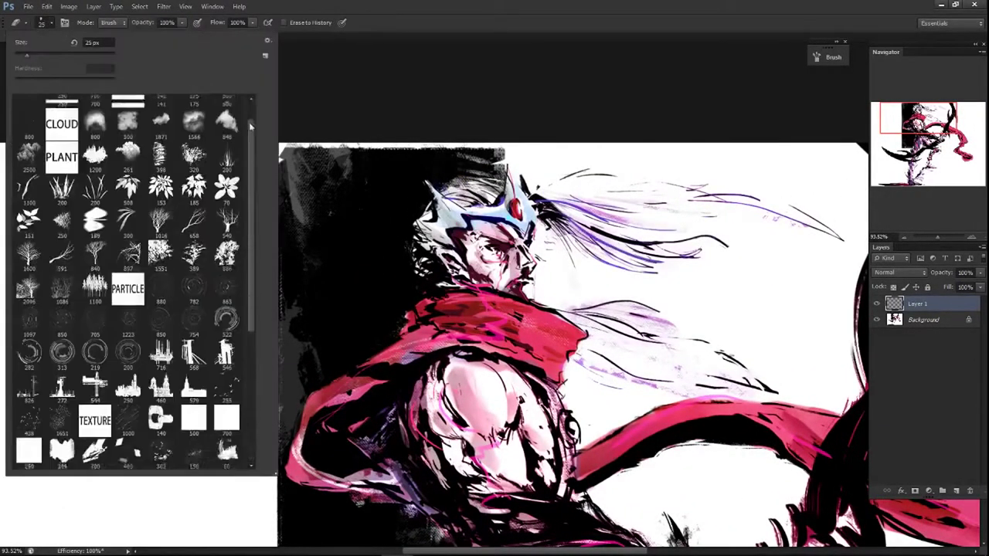
{"action": "key", "text": "Return"}
{"action": "scroll", "coordinate": [642, 280], "scroll_direction": "down", "scroll_amount": 4}
{"action": "scroll", "coordinate": [402, 93], "scroll_direction": "up", "scroll_amount": 5}
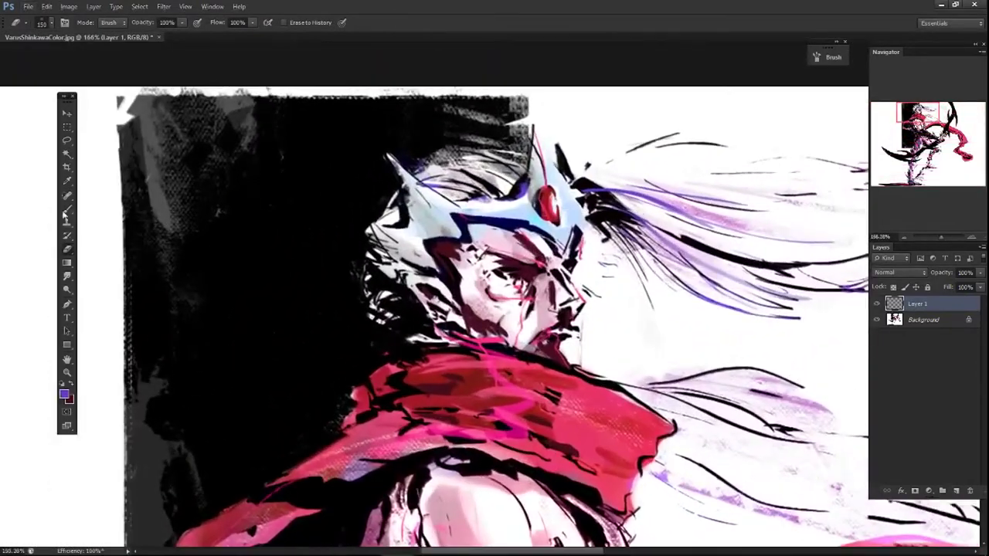
- Paint a soft pinkish-red glow in front of the face with a soft brush on a new Layer 2
{"action": "key", "text": "ctrl+shift+alt+n"}
{"action": "key", "text": "b"}
{"action": "left_click", "coordinate": [41, 22]}
{"action": "key", "text": "Return"}
{"action": "left_click", "coordinate": [591, 276], "text": "alt"}
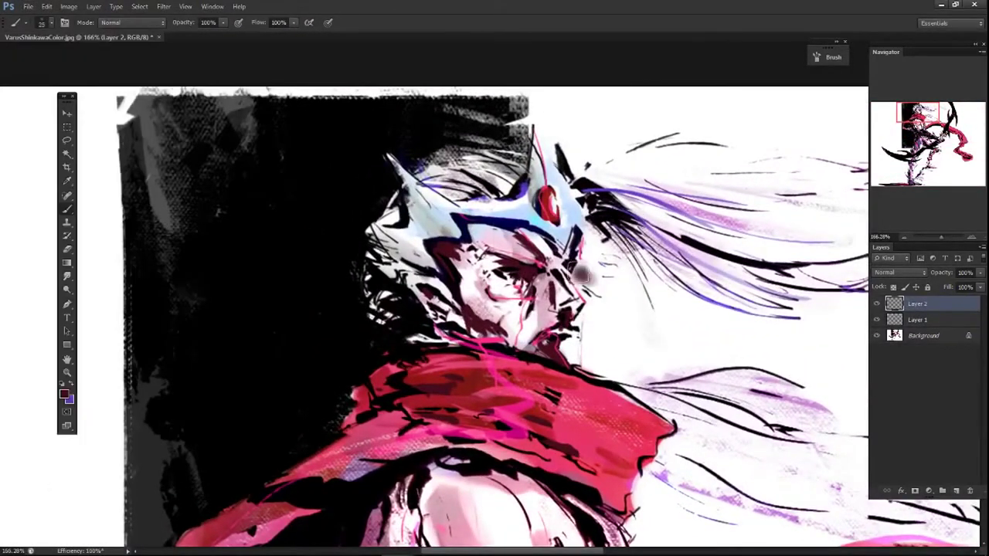
{"action": "mouse_move", "coordinate": [591, 276]}
{"action": "left_mouse_down"}
{"action": "mouse_move", "coordinate": [595, 290]}
{"action": "mouse_move", "coordinate": [603, 263]}
{"action": "mouse_move", "coordinate": [610, 301]}
{"action": "left_mouse_up"}
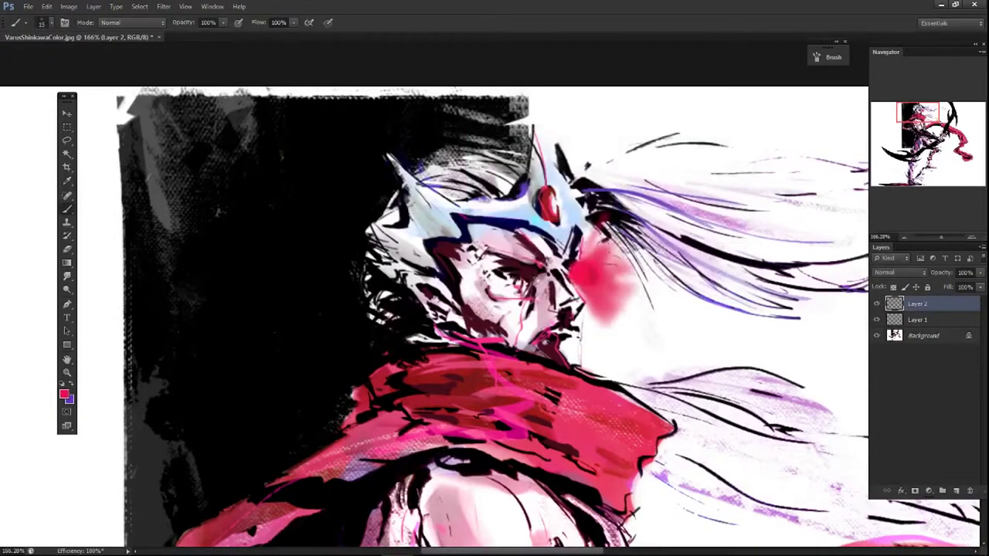
- Choose a textured brush tip and roughen the pinkish-red glow in front of the face with 40 px strokes
{"action": "left_click", "coordinate": [41, 22]}
{"action": "scroll", "coordinate": [132, 276], "scroll_direction": "down", "scroll_amount": 5}
{"action": "left_click", "coordinate": [29, 255]}
{"action": "key", "text": "Return"}
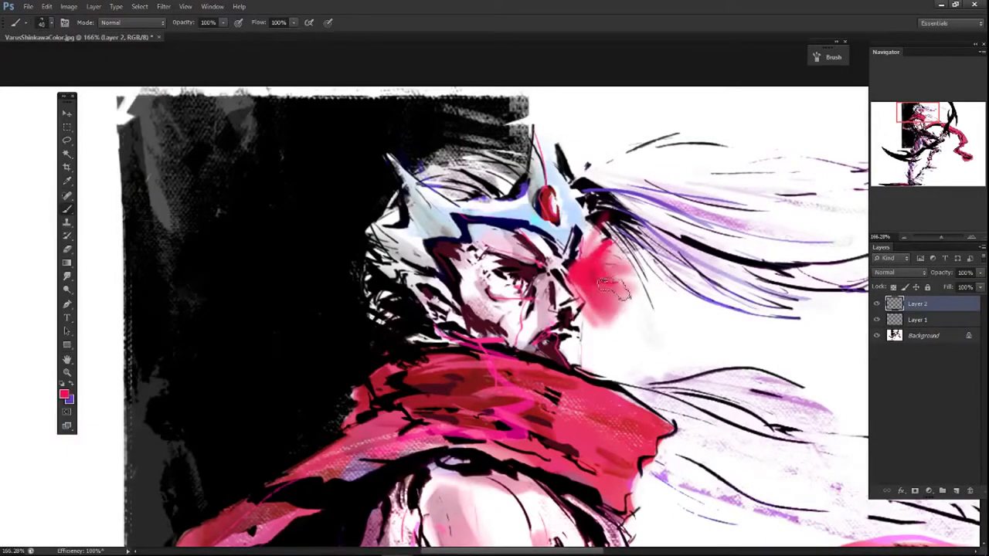
- Carve the glow's outer edge into a spiky starburst with a textured 40 px eraser
{"action": "key", "text": "e"}
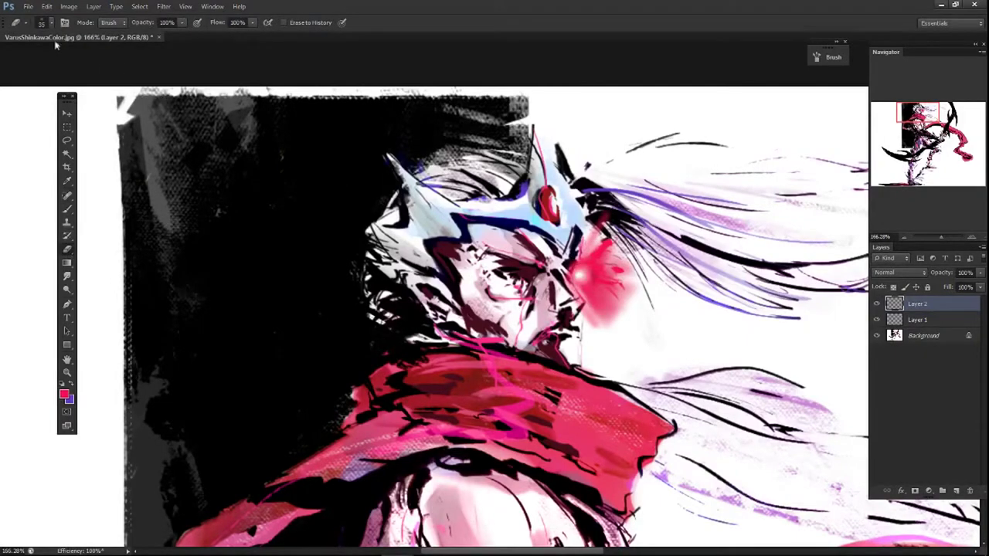
{"action": "left_click", "coordinate": [41, 21]}
{"action": "key", "text": "Return"}
{"action": "mouse_move", "coordinate": [600, 244]}
{"action": "left_mouse_down"}
{"action": "mouse_move", "coordinate": [625, 267]}
{"action": "mouse_move", "coordinate": [607, 272]}
{"action": "mouse_move", "coordinate": [629, 309]}
{"action": "mouse_move", "coordinate": [584, 292]}
{"action": "mouse_move", "coordinate": [583, 212]}
{"action": "mouse_move", "coordinate": [577, 266]}
{"action": "mouse_move", "coordinate": [617, 258]}
{"action": "mouse_move", "coordinate": [604, 289]}
{"action": "left_mouse_up"}
{"action": "left_click", "coordinate": [41, 22]}
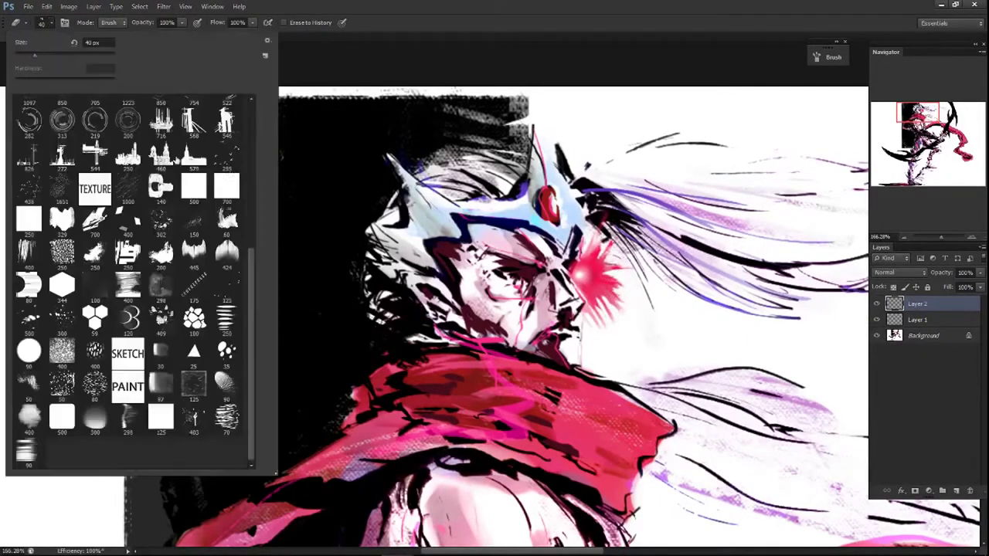
{"action": "key", "text": "Return"}
- Merge Layer 2 and Layer 1 into the Background
{"action": "scroll", "coordinate": [546, 176], "scroll_direction": "down", "scroll_amount": 5}
{"action": "key", "text": "b"}
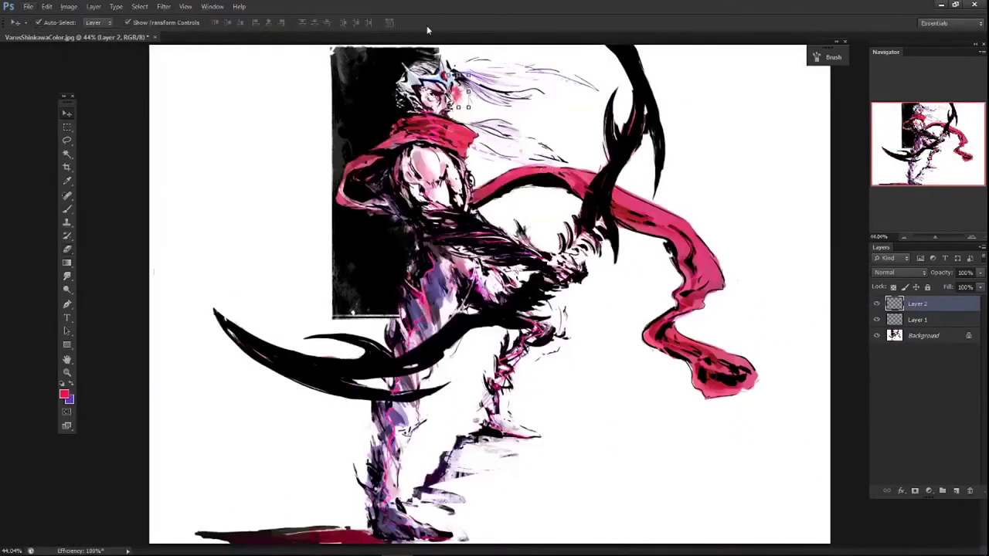
{"action": "scroll", "coordinate": [497, 295], "scroll_direction": "down", "scroll_amount": 1}
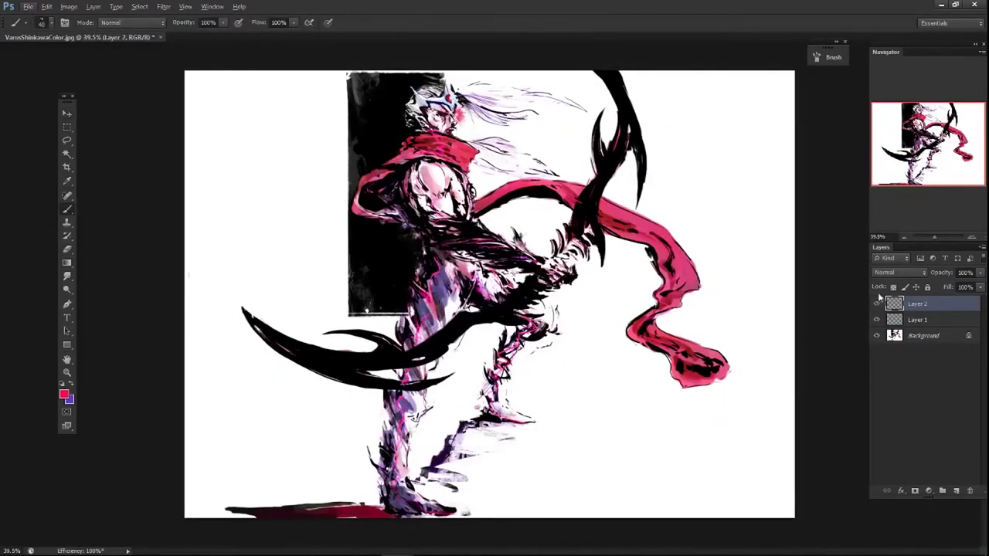
{"action": "key", "text": "alt+shift+z"}
{"action": "left_click", "coordinate": [888, 320]}
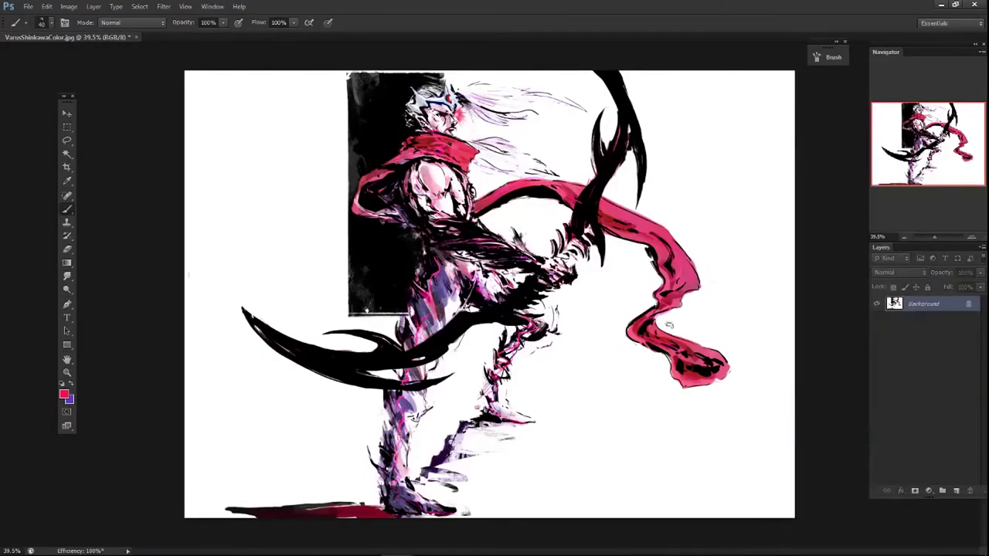
- Paint a red glowing pupil in the eye on a new Layer 1 and set the layer's opacity to 74%
{"action": "scroll", "coordinate": [494, 194], "scroll_direction": "up", "scroll_amount": 5}
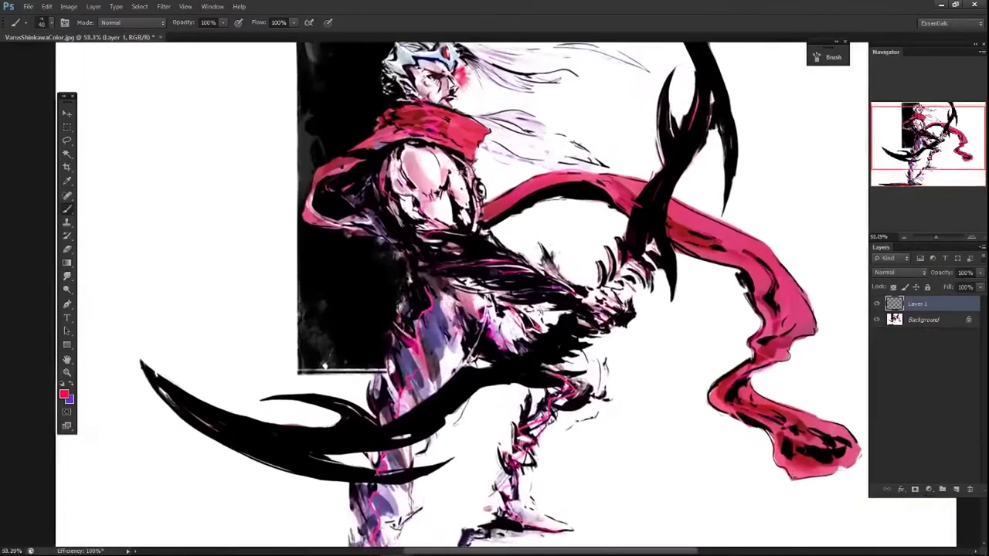
{"action": "left_click", "coordinate": [42, 22]}
{"action": "key", "text": "Escape"}
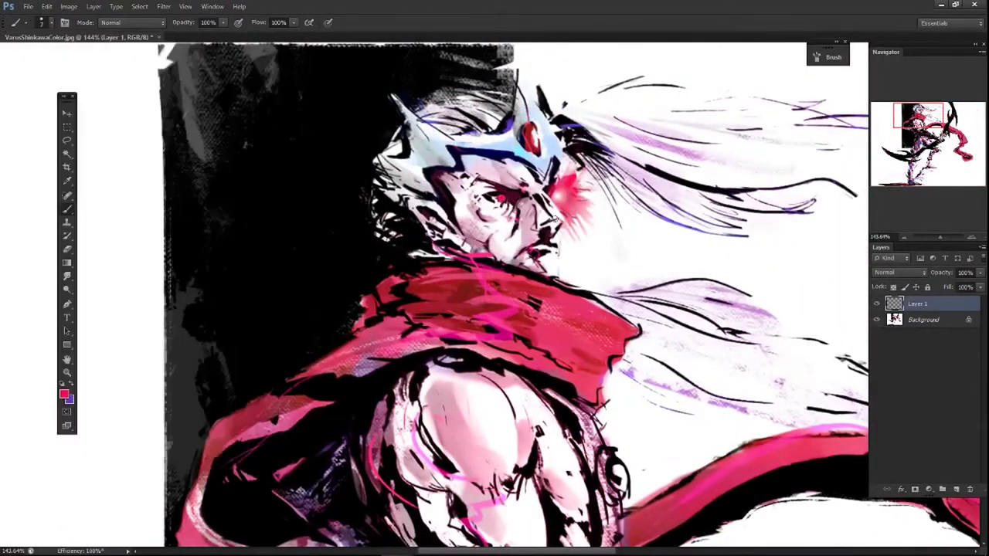
{"action": "scroll", "coordinate": [495, 278], "scroll_direction": "down", "scroll_amount": 5}
{"action": "left_click_drag", "start_coordinate": [979, 272], "coordinate": [960, 290]}
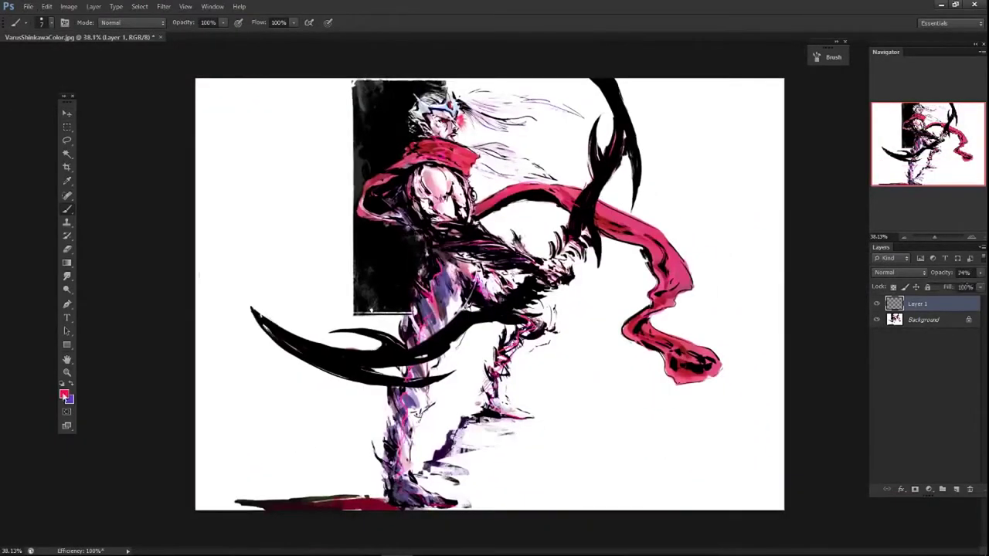
- Set the foreground colour to white (#ffffff), add a layer for face touch-ups, merge it down and clean it up with the eraser
{"action": "scroll", "coordinate": [495, 255], "scroll_direction": "up", "scroll_amount": 10}
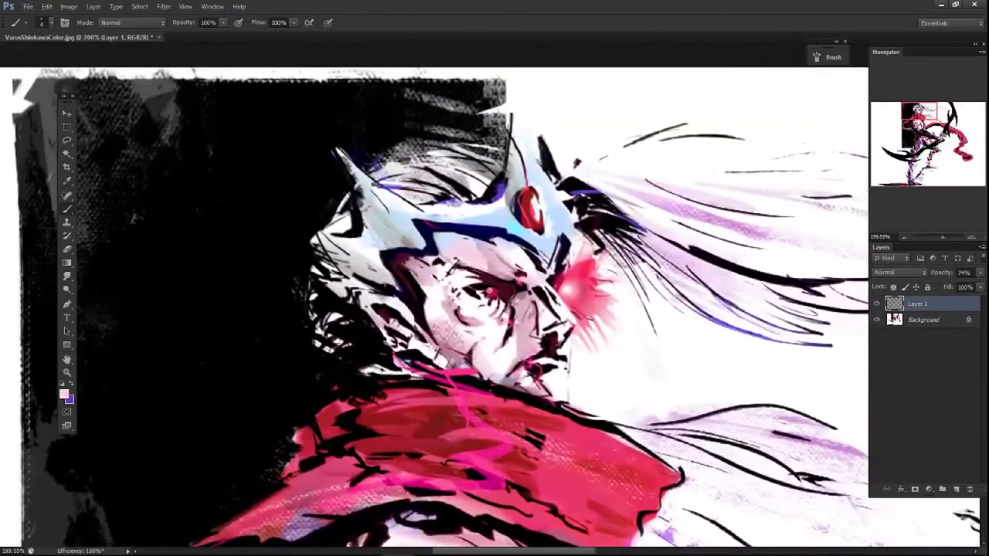
{"action": "left_click", "coordinate": [64, 394]}
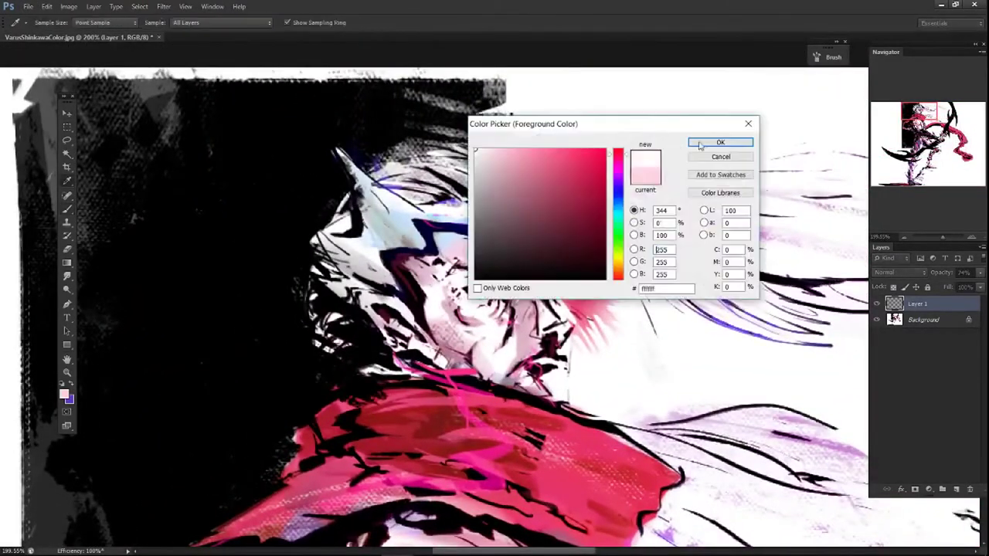
{"action": "left_click", "coordinate": [719, 143]}
{"action": "left_click", "coordinate": [956, 489]}
{"action": "scroll", "coordinate": [554, 349], "scroll_direction": "down", "scroll_amount": 1}
{"action": "key", "text": "ctrl+e"}
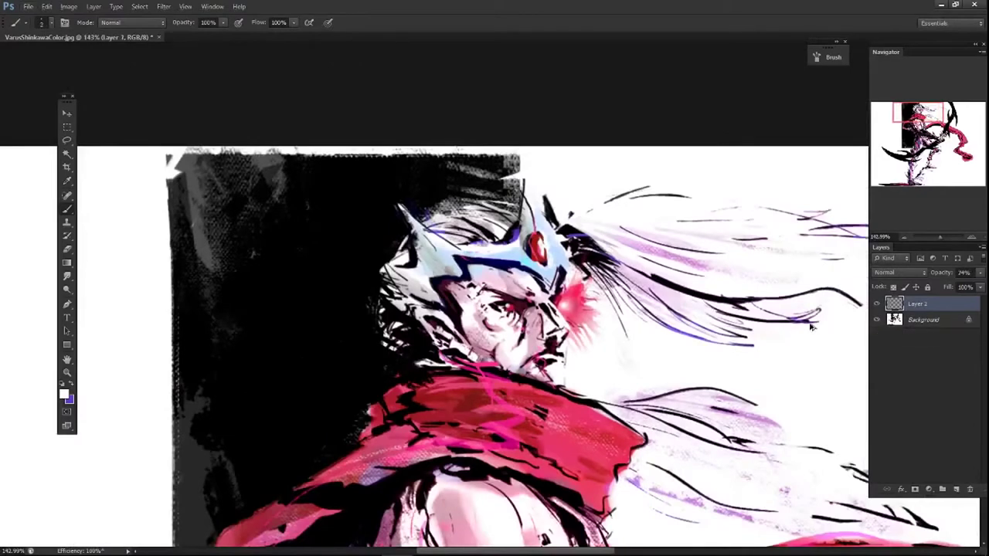
{"action": "key", "text": "e"}
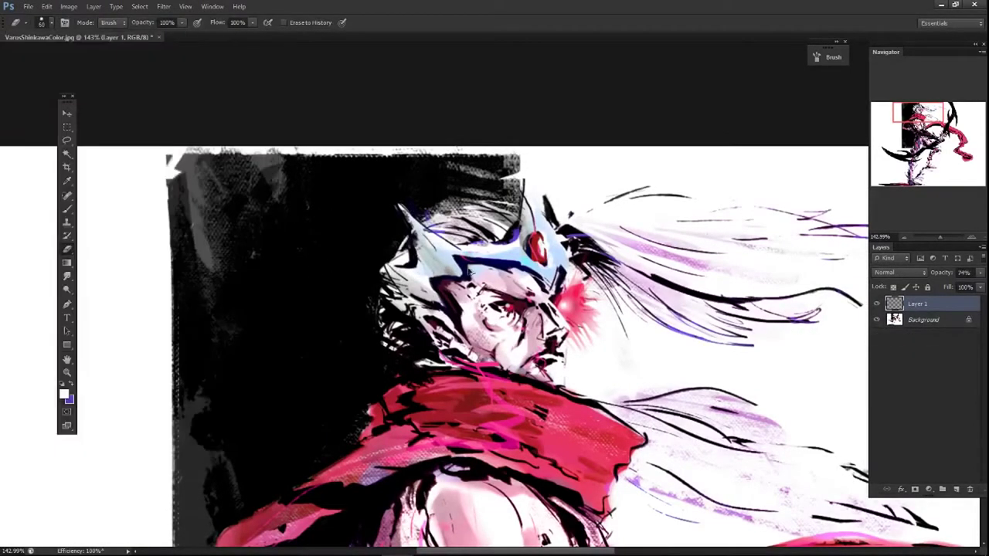
{"action": "scroll", "coordinate": [504, 302], "scroll_direction": "down", "scroll_amount": 5}
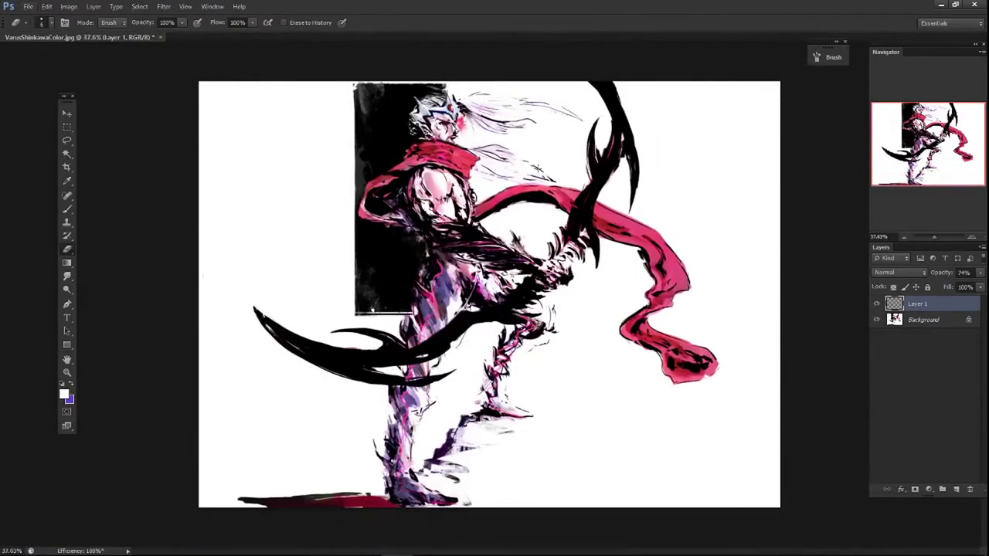
- Fill a new Layer 2 with a diagonal reflected gradient running from pink in the middle to dark violet at the corners
{"action": "left_click", "coordinate": [923, 319]}
{"action": "key", "text": "g"}
{"action": "left_click", "coordinate": [64, 394]}
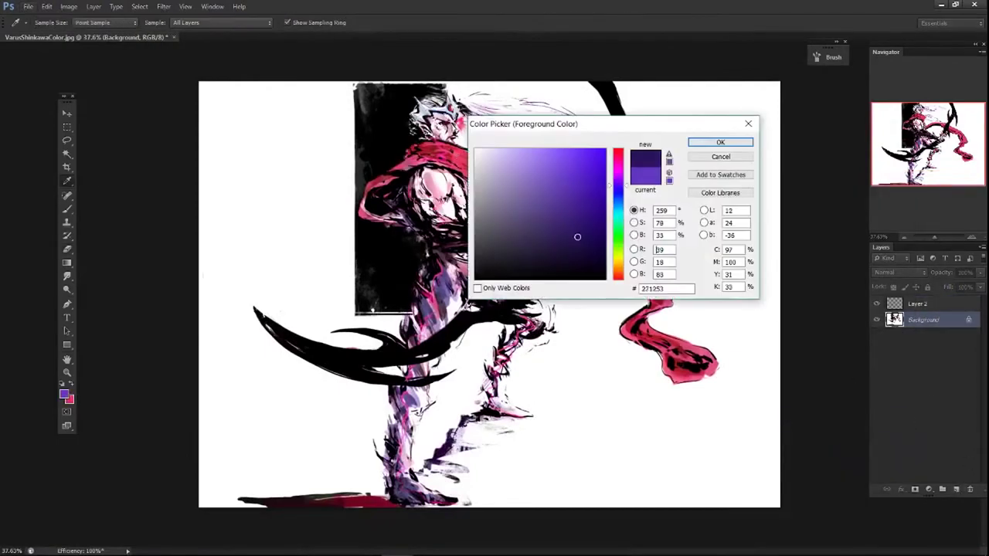
{"action": "left_click", "coordinate": [708, 139]}
{"action": "left_click_drag", "start_coordinate": [432, 202], "coordinate": [466, 261]}
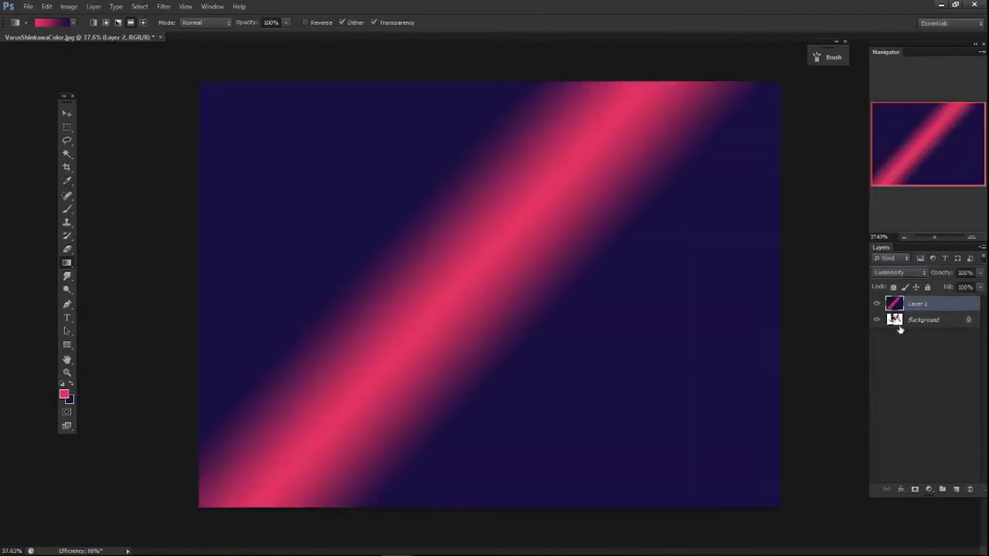
- Cycle through the gradient layer's blend modes and lower its opacity to leave a faint tint over the illustration
{"action": "key", "text": "shift+alt+x"}
{"action": "scroll", "coordinate": [898, 272], "scroll_direction": "up", "scroll_amount": 9}
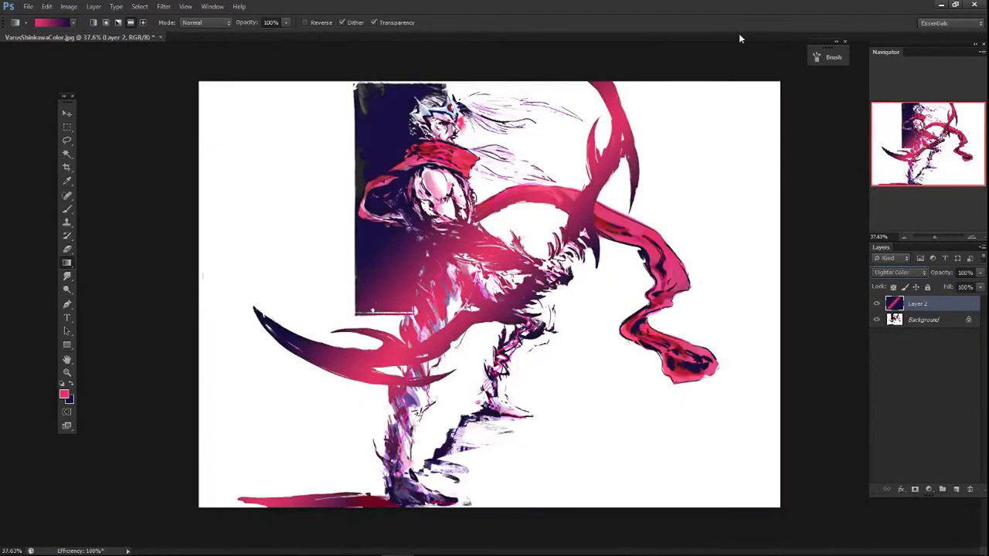
{"action": "left_click", "coordinate": [980, 273]}
{"action": "left_click_drag", "start_coordinate": [940, 284], "coordinate": [905, 284]}
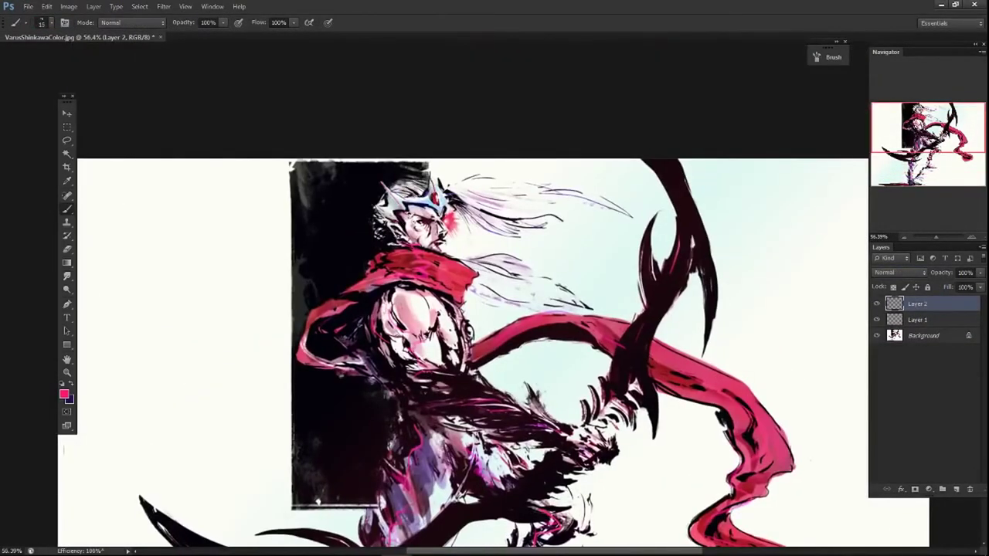
- Add pink accents to the bow and hair on a new Layer 2 and refine them with the eraser
{"action": "key", "text": "e"}
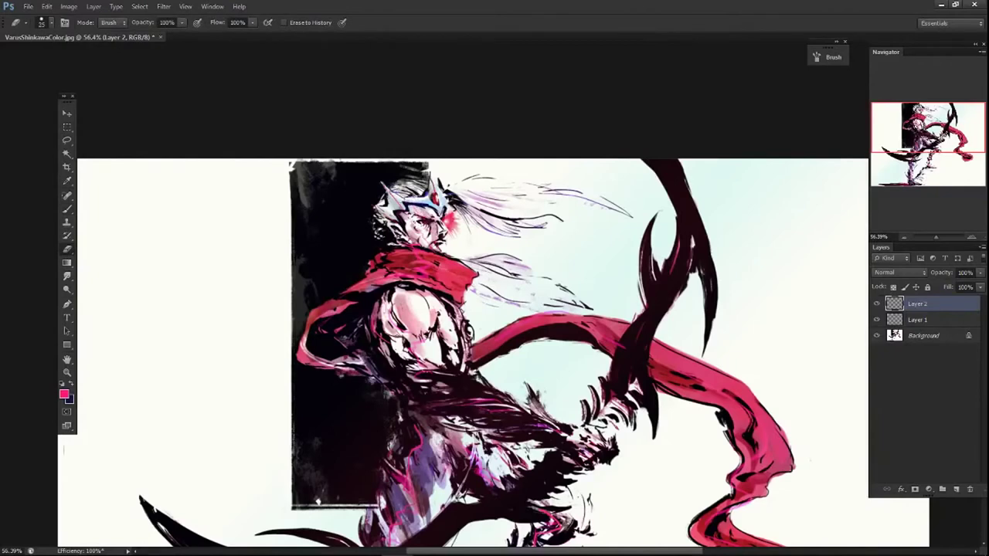
{"action": "scroll", "coordinate": [433, 232], "scroll_direction": "up", "scroll_amount": 1}
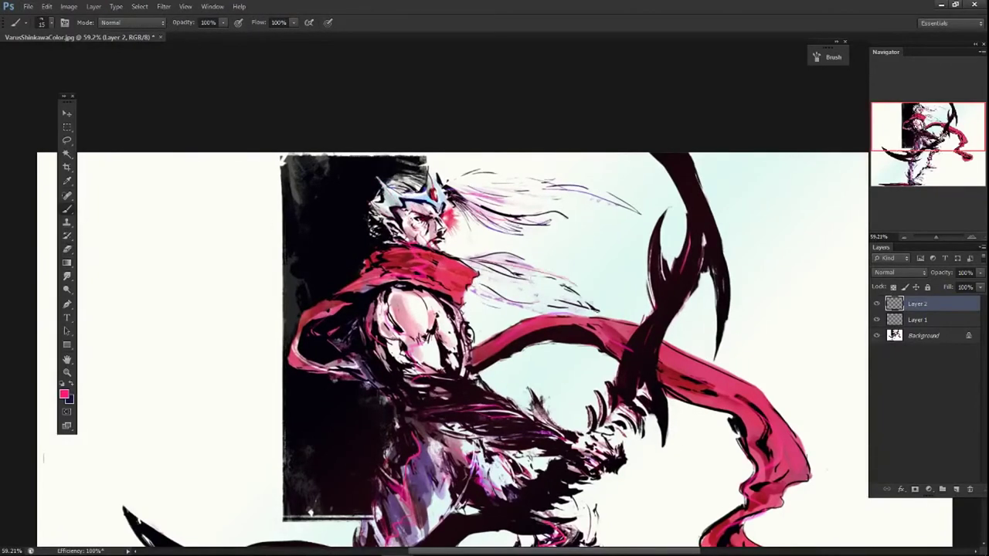
{"action": "scroll", "coordinate": [568, 105], "scroll_direction": "down", "scroll_amount": 10}
{"action": "key", "text": "e"}
{"action": "scroll", "coordinate": [464, 328], "scroll_direction": "up", "scroll_amount": 2}
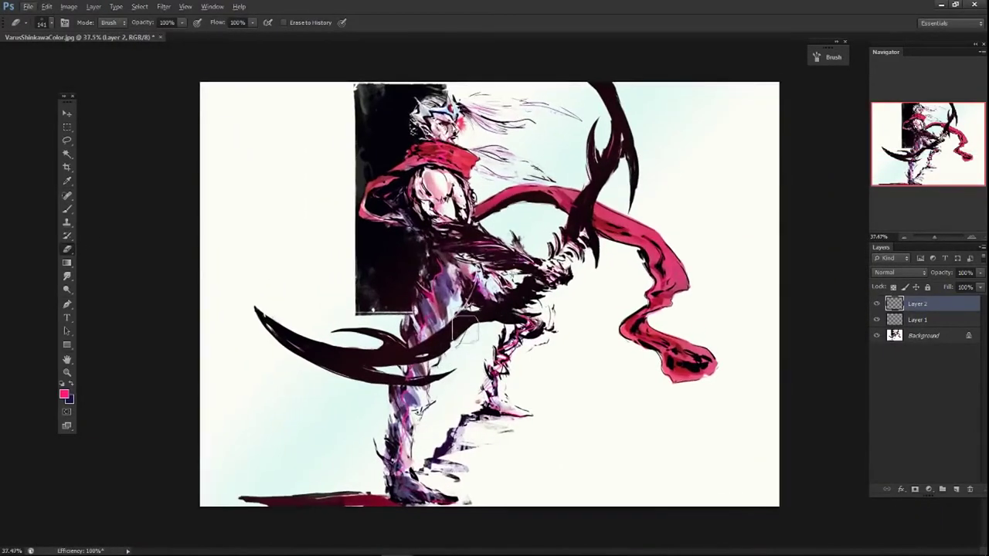
{"action": "key", "text": "ctrl+l"}
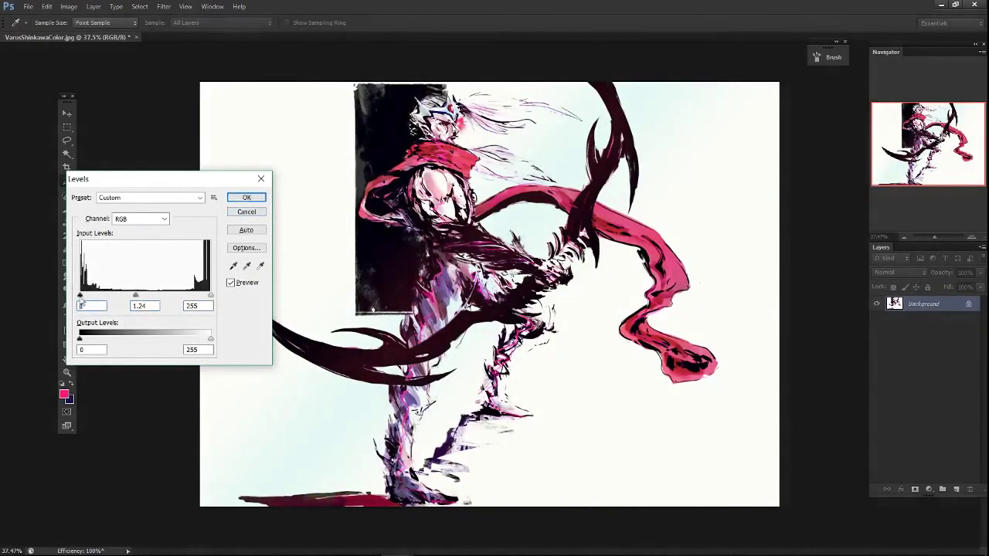
{"action": "left_click", "coordinate": [251, 212]}
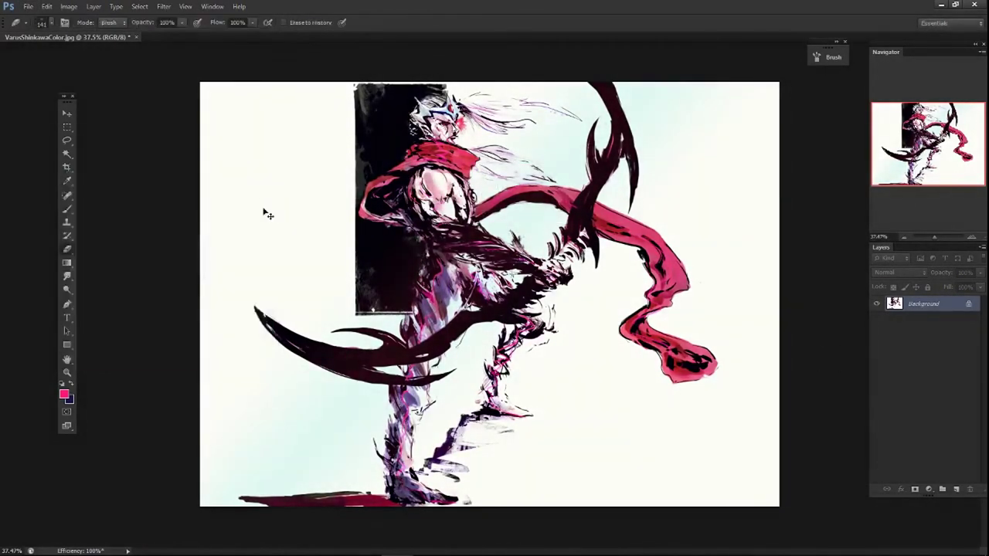
{"action": "key", "text": "ctrl+l"}
{"action": "key", "text": "Escape"}
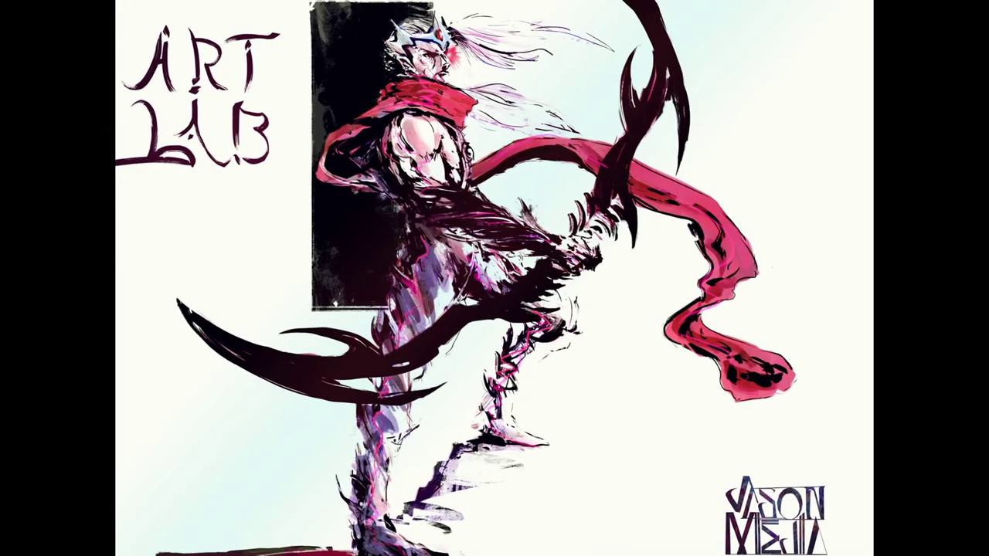